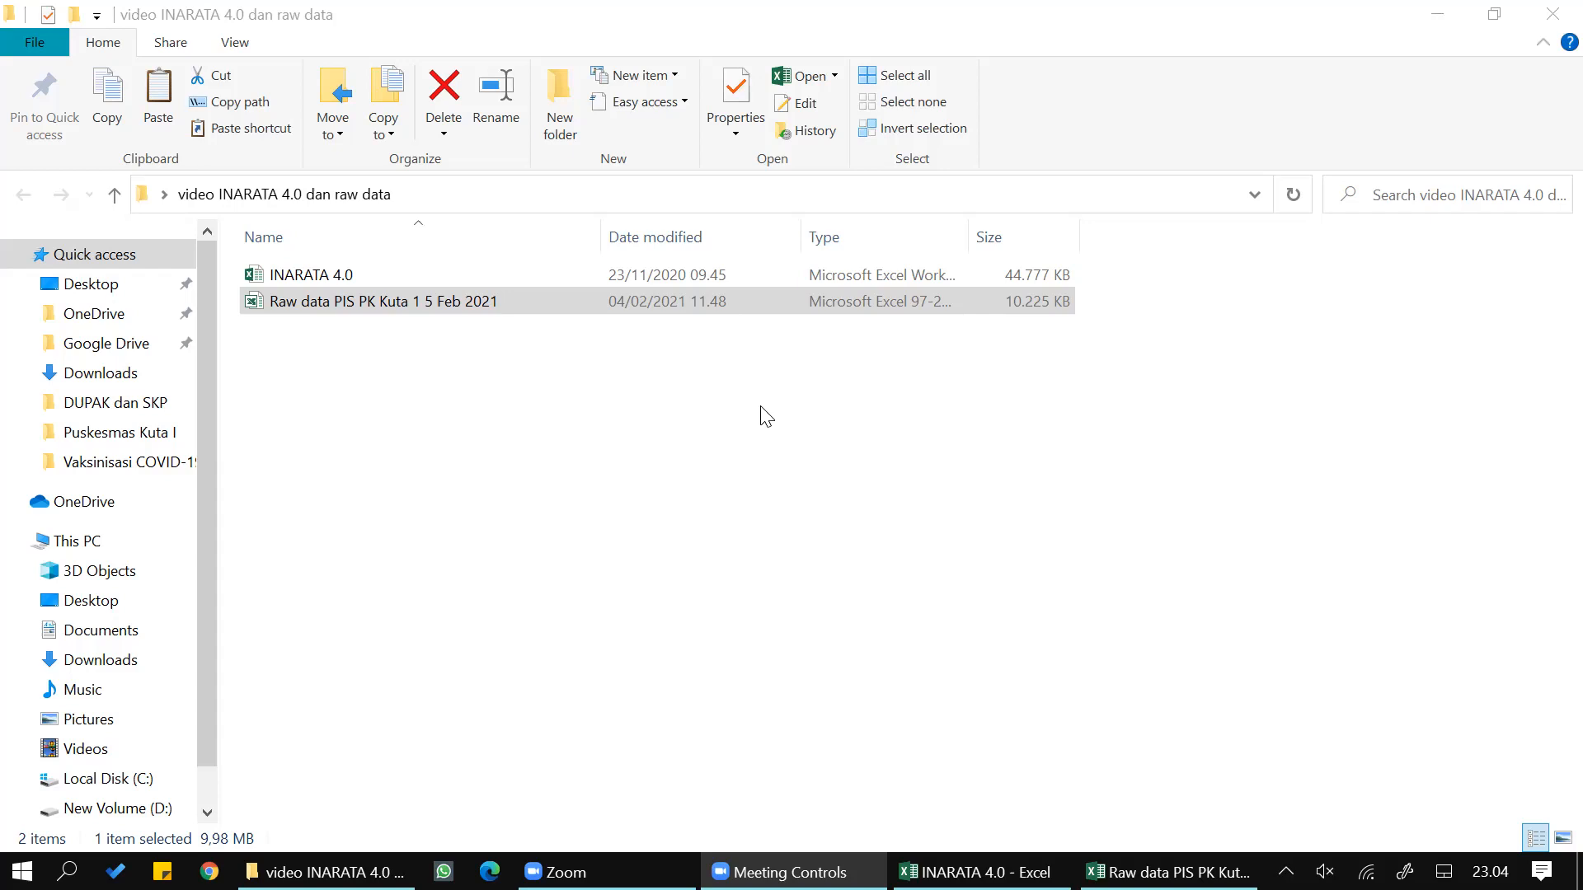
- Switch from the folder holding both workbooks to the INARATA 4.0 workbook and view its empty RAW DATA sheet
left_click(341, 275)
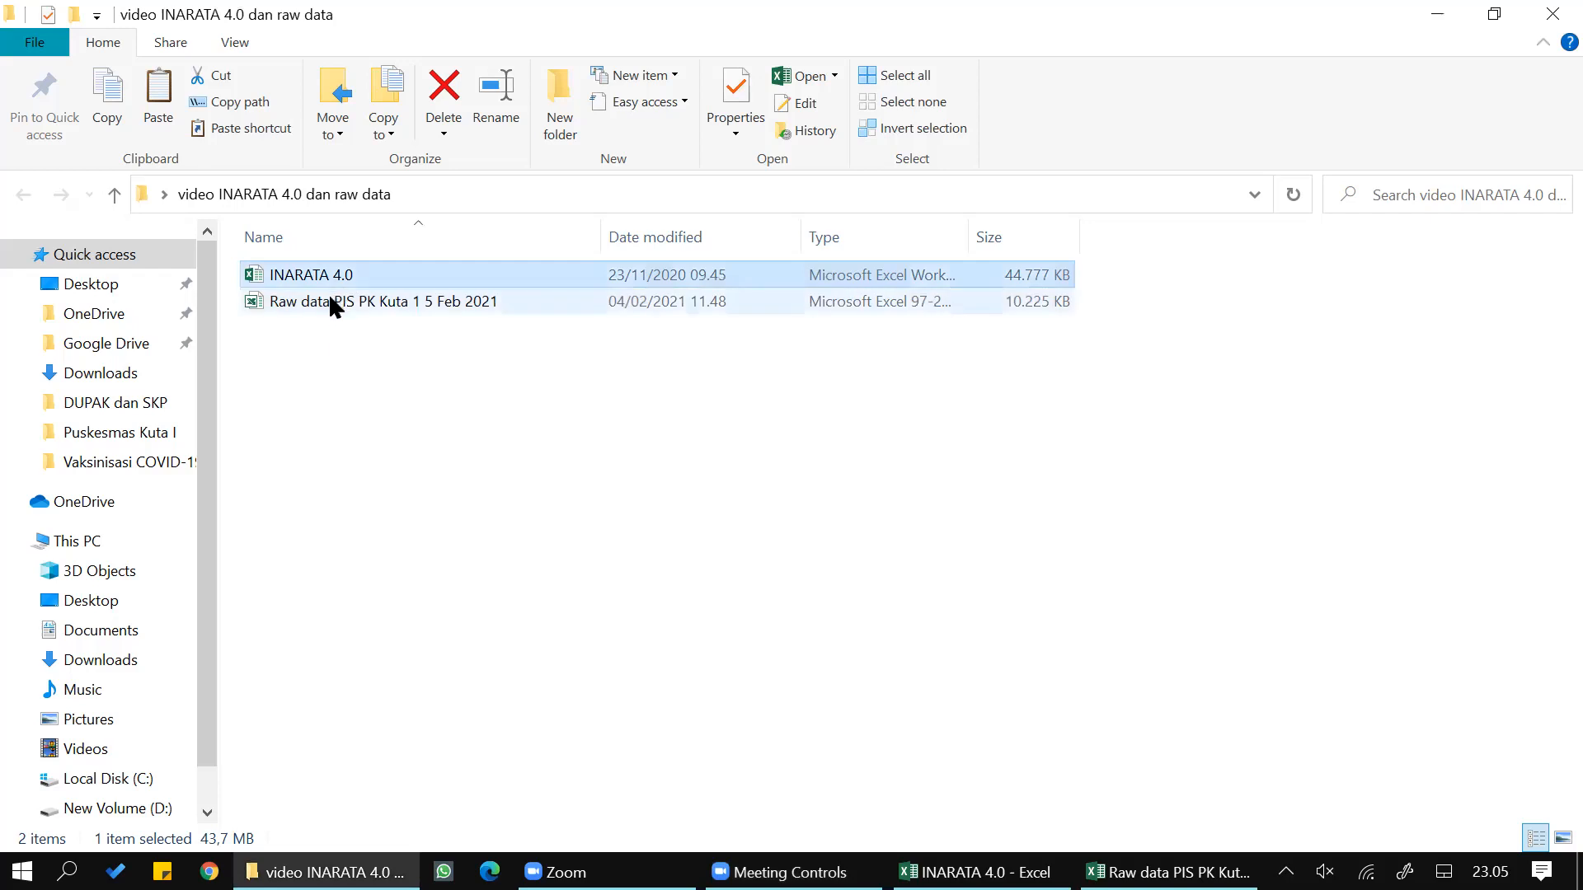
left_click(331, 297)
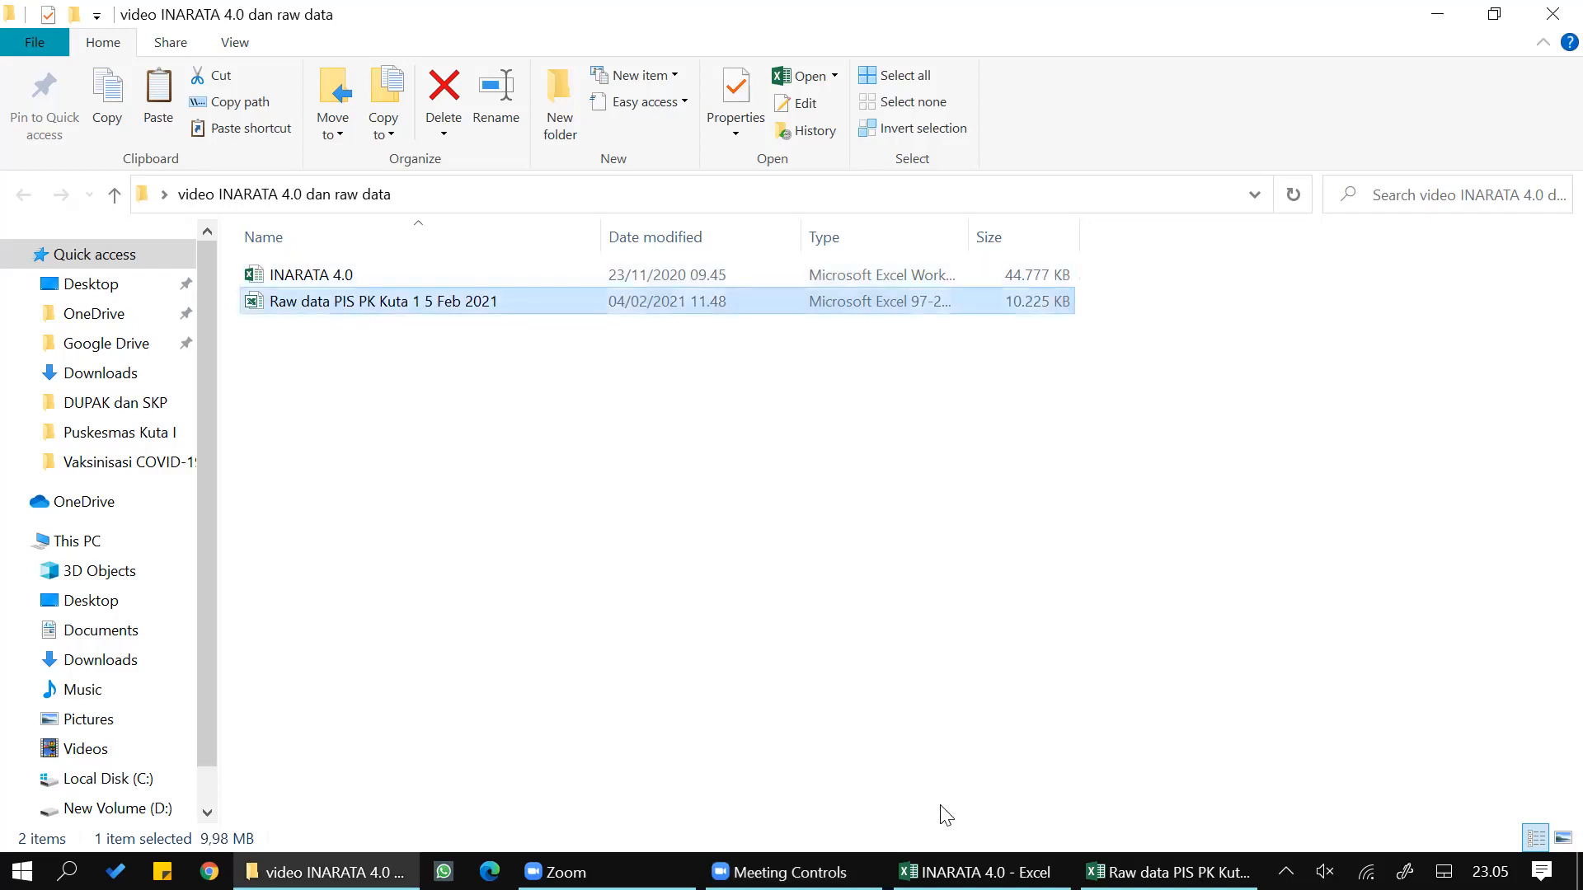
mouse_move(973, 872)
left_click(942, 775)
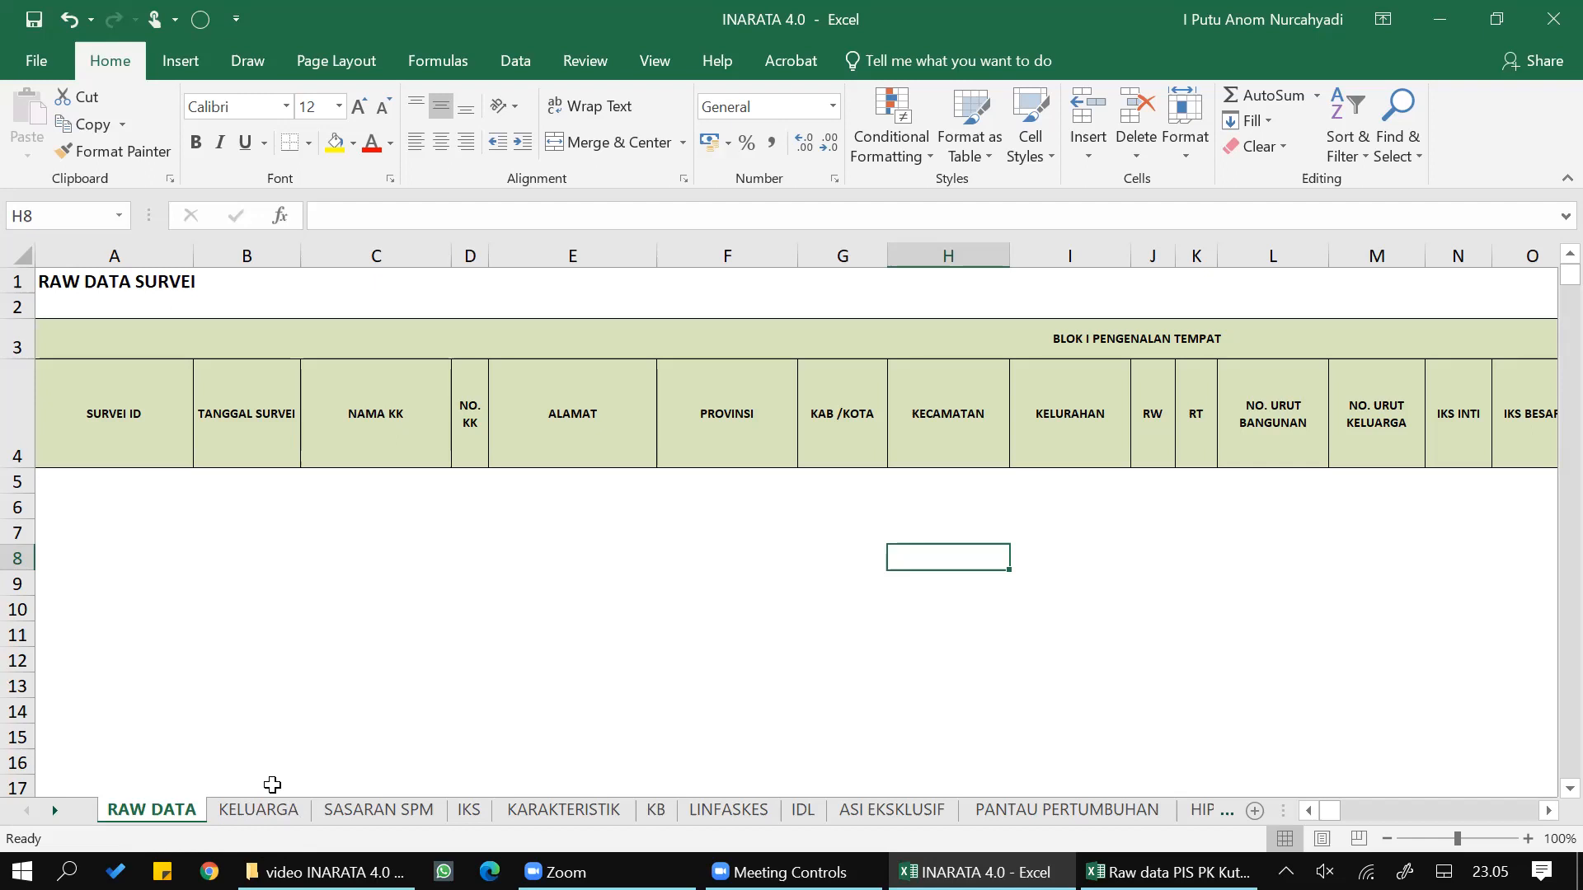
- In the Raw data PIS PK Kuta 1 5 Feb 2021 workbook, copy all records from A2 through the last used cell
left_click(1167, 872)
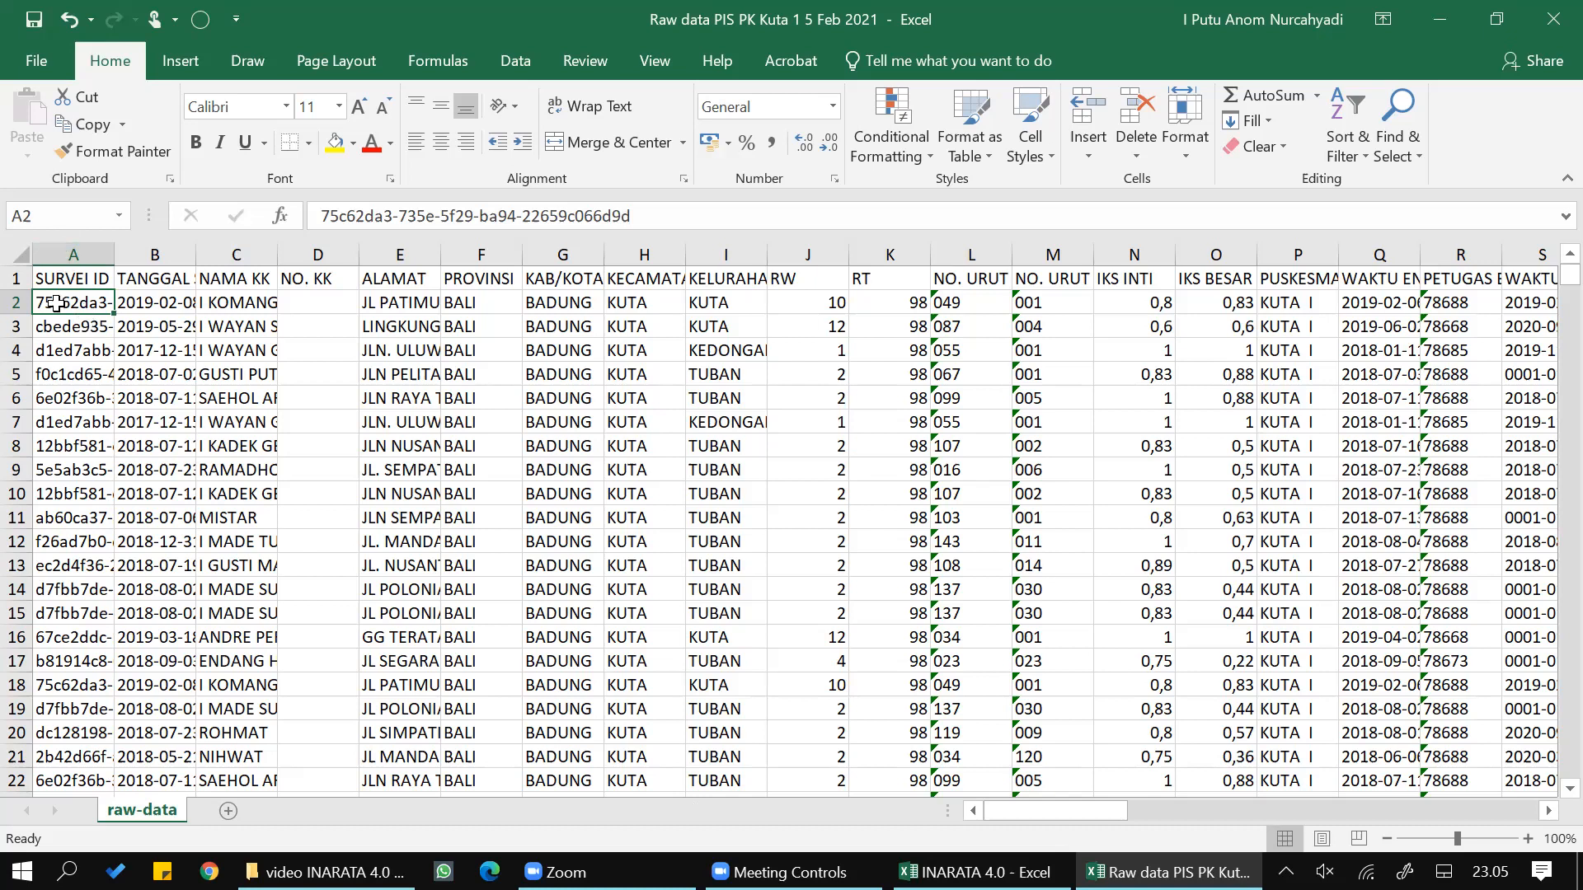
left_click(57, 328)
left_click(56, 307)
key("ctrl+shift+End")
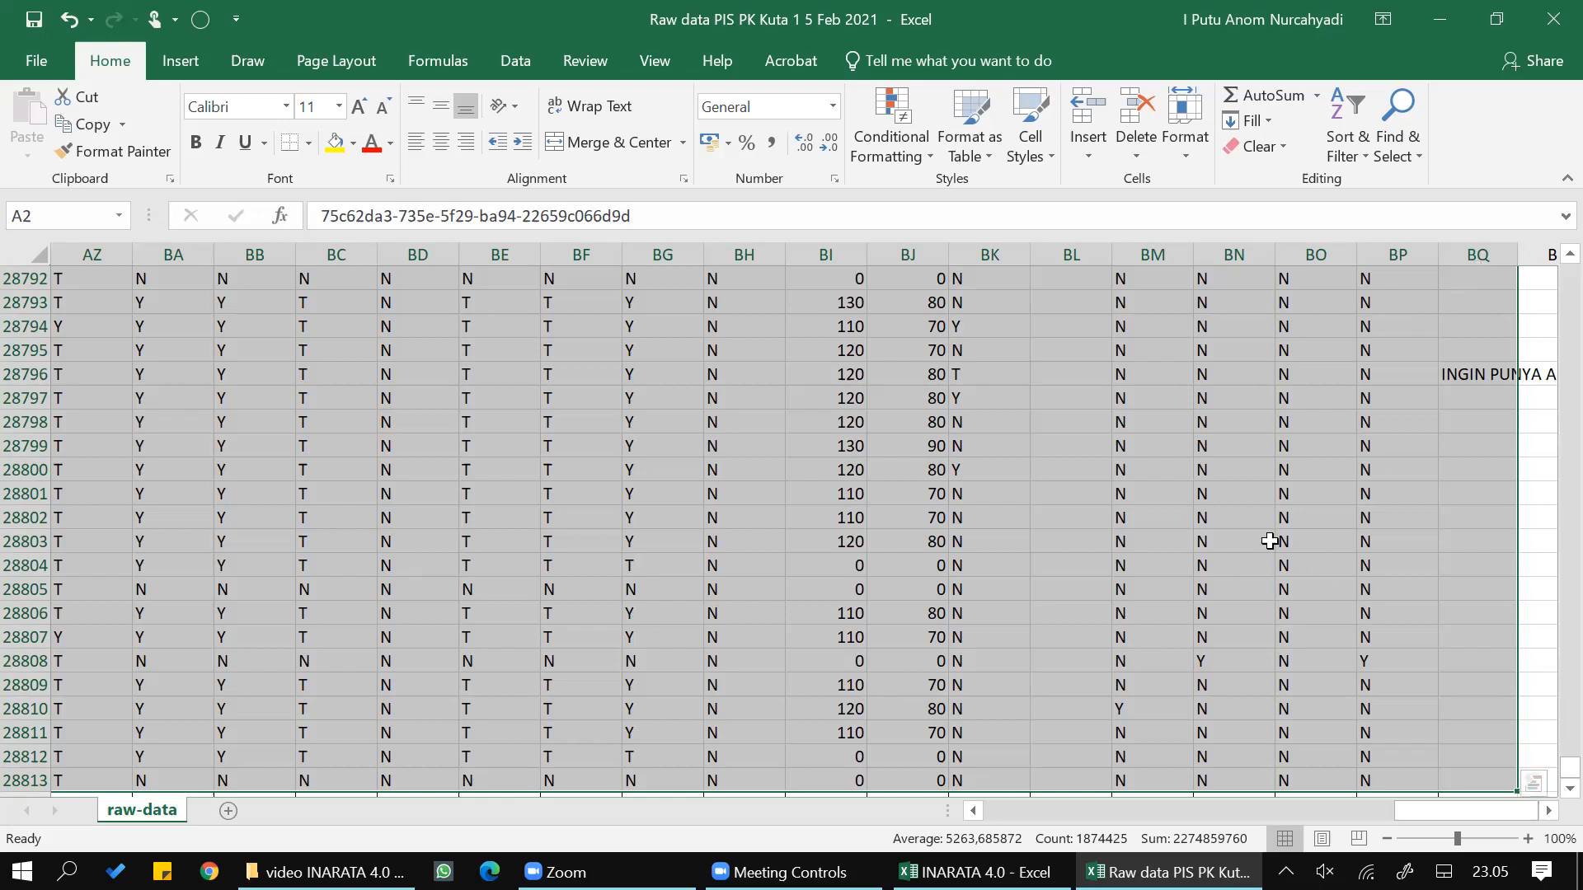
right_click(1270, 514)
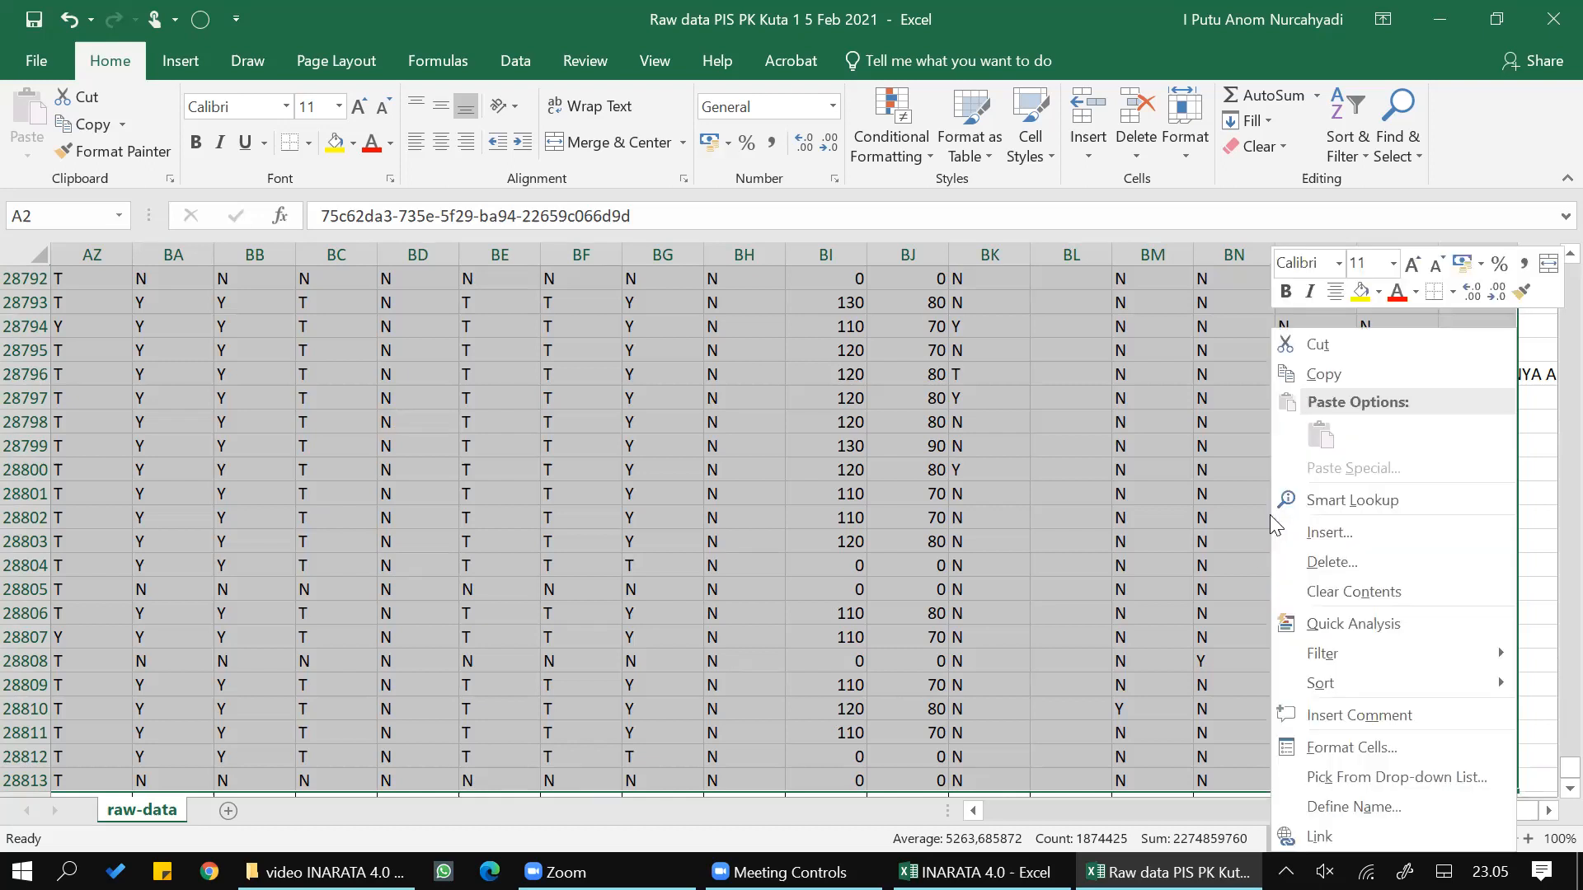
left_click(1320, 373)
key("ctrl+BackSpace")
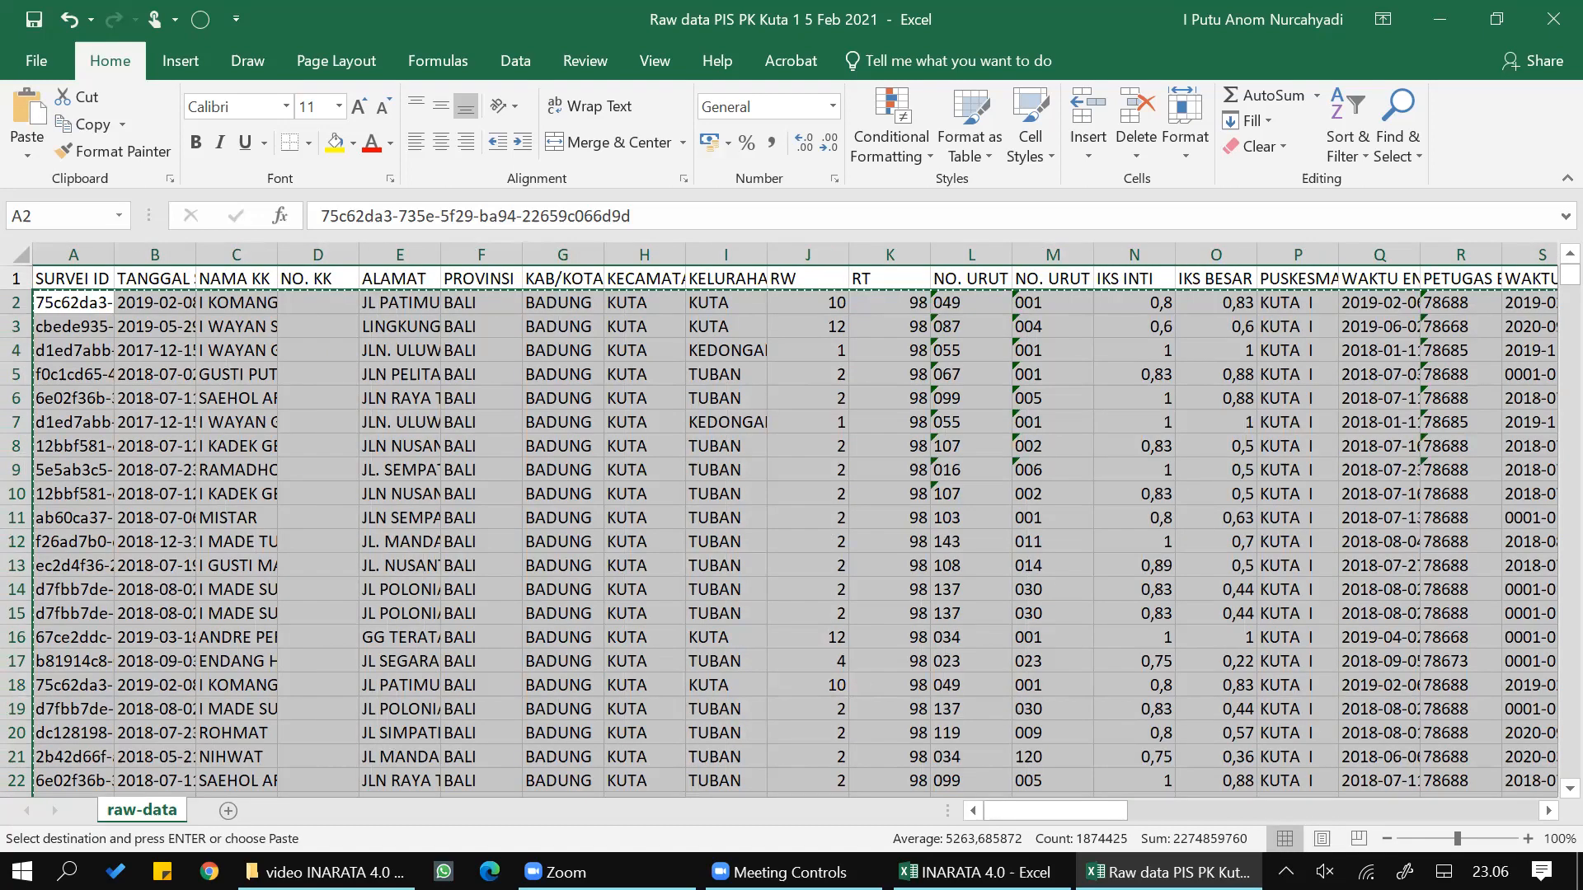
- Paste the copied records into the RAW DATA sheet of the INARATA 4.0 workbook, starting at cell A5
mouse_move(973, 872)
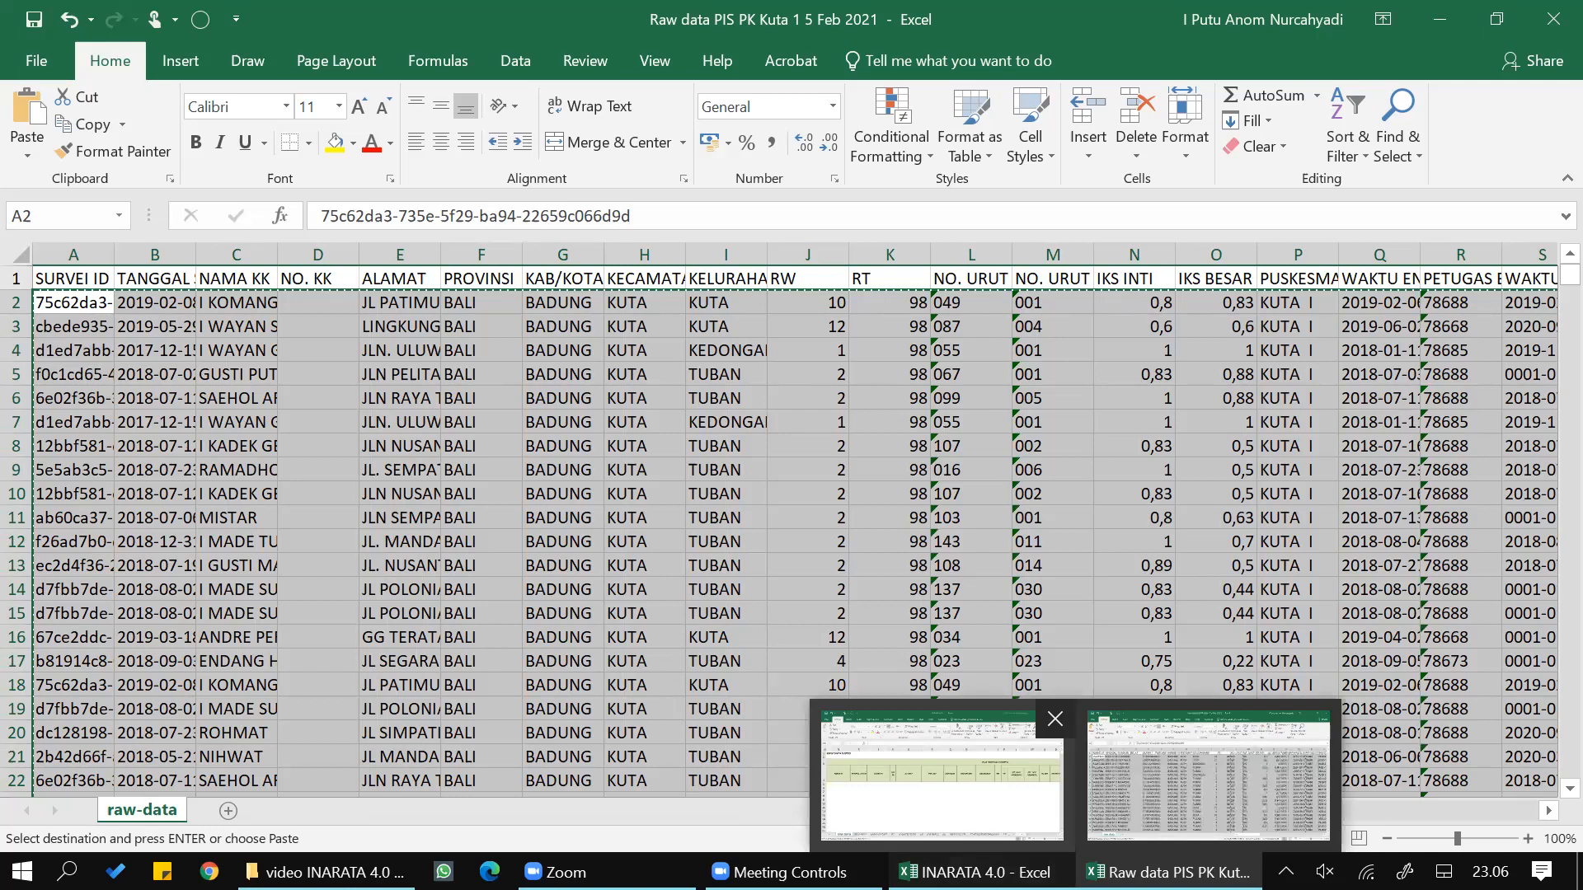
left_click(853, 774)
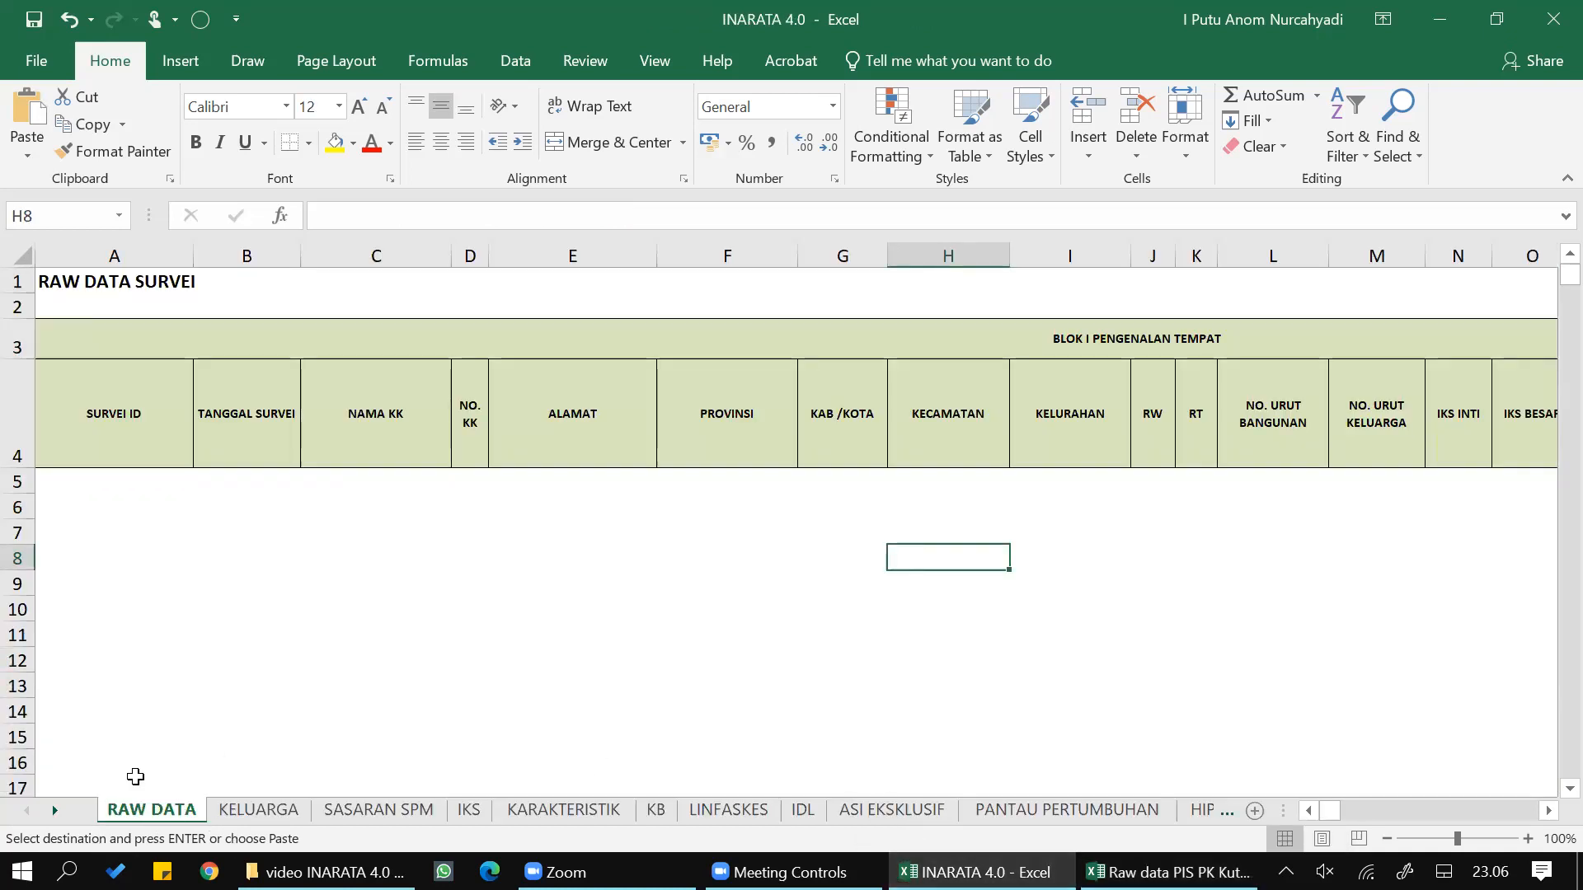
left_click(54, 488)
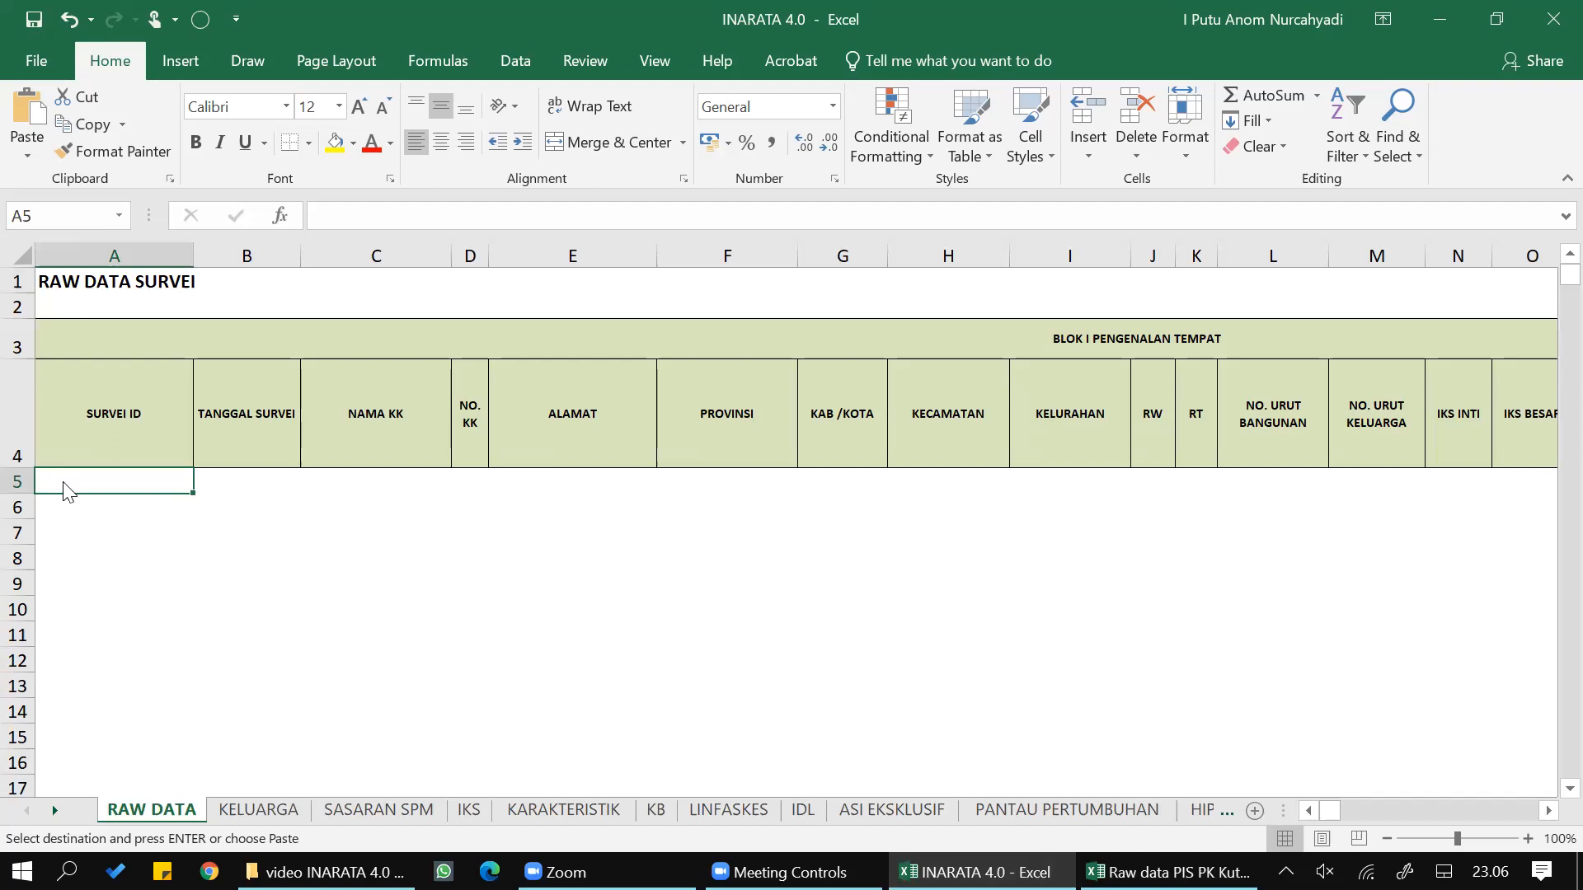
right_click(62, 481)
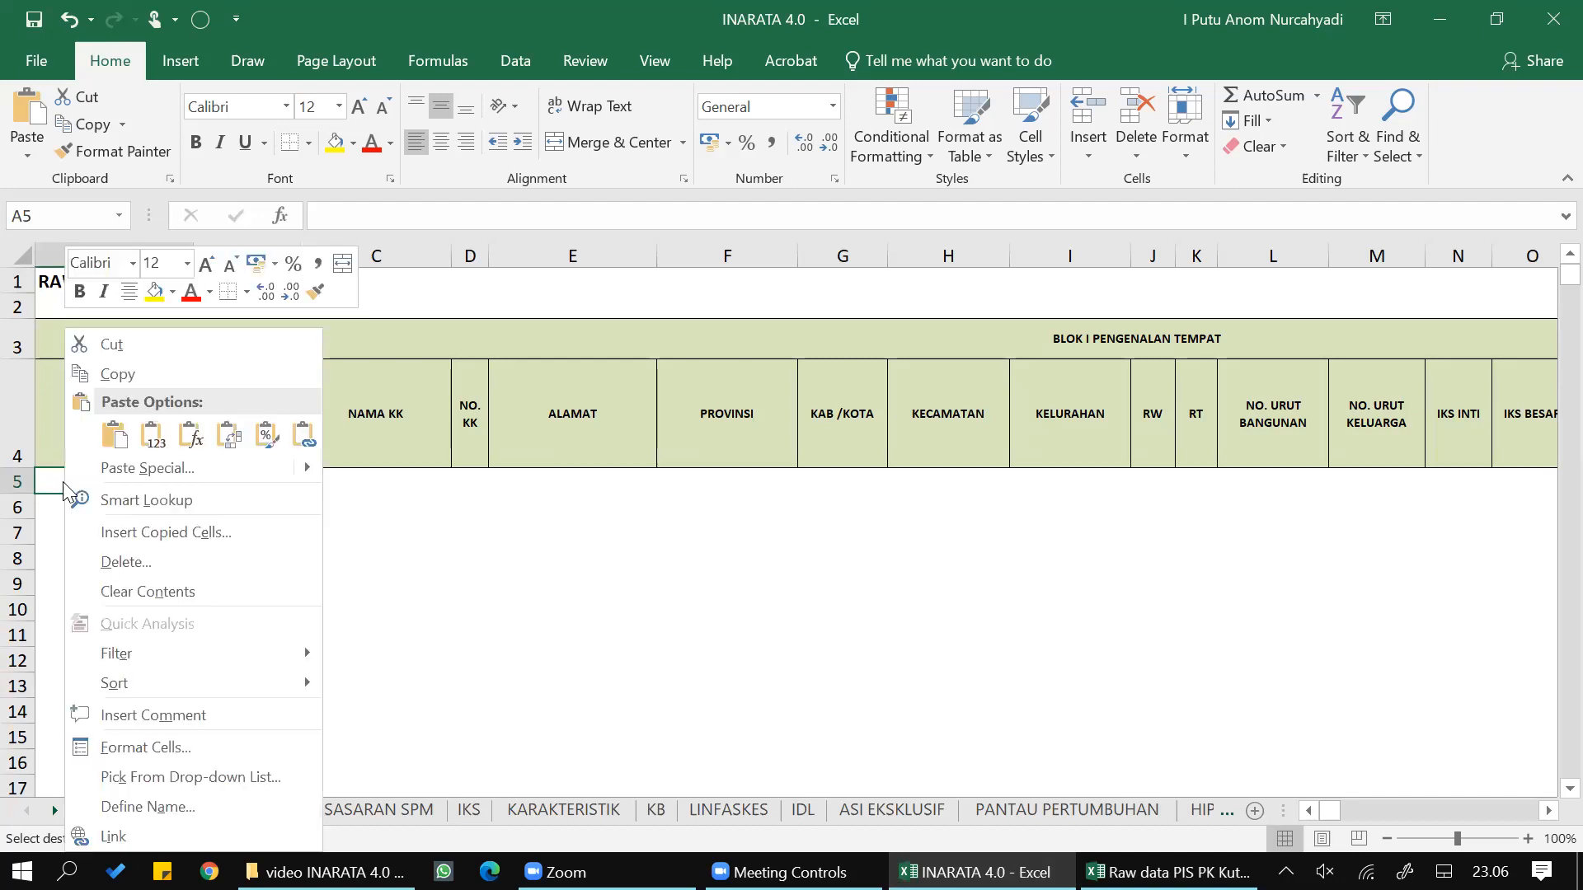
left_click(113, 437)
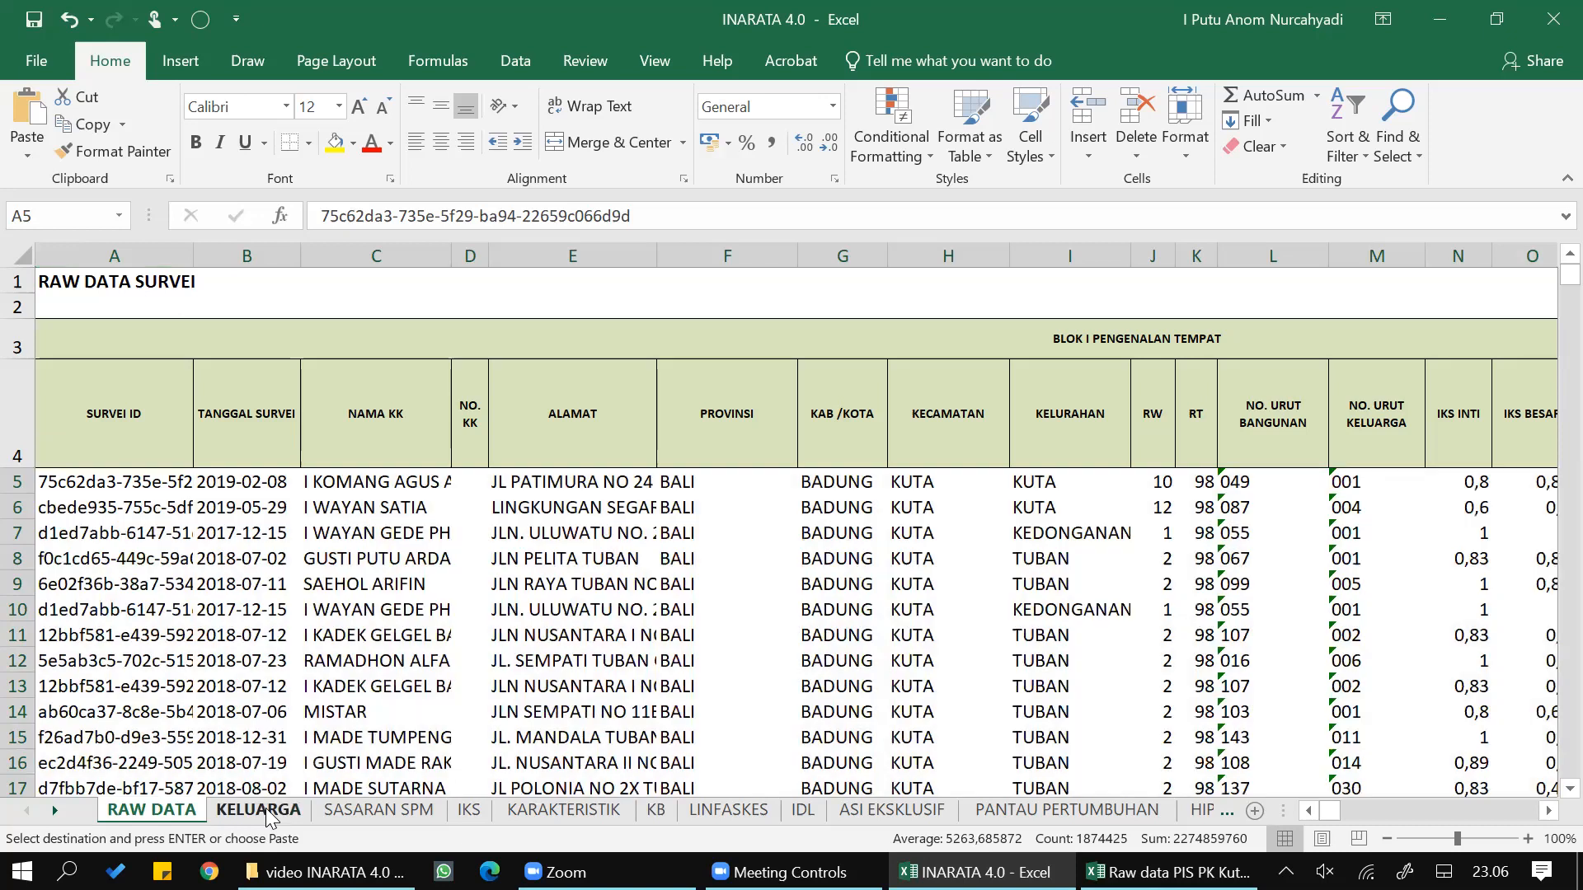
- Paste the same copied records into the KELUARGA sheet, starting at cell A2 under SURVEI ID
left_click(266, 808)
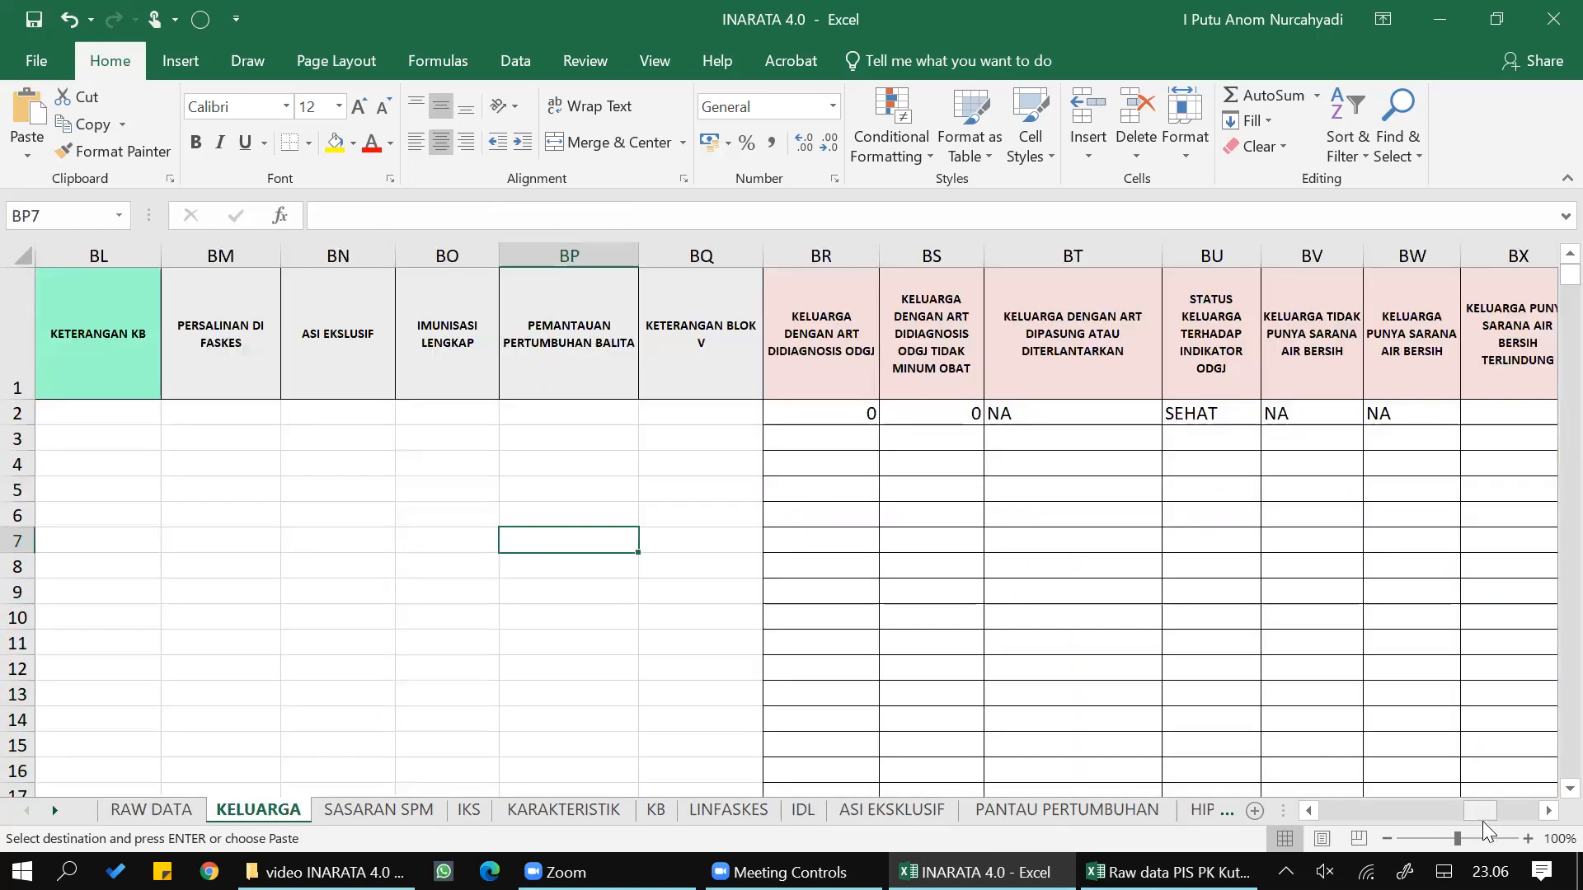
left_click_drag(1460, 813, 1237, 824)
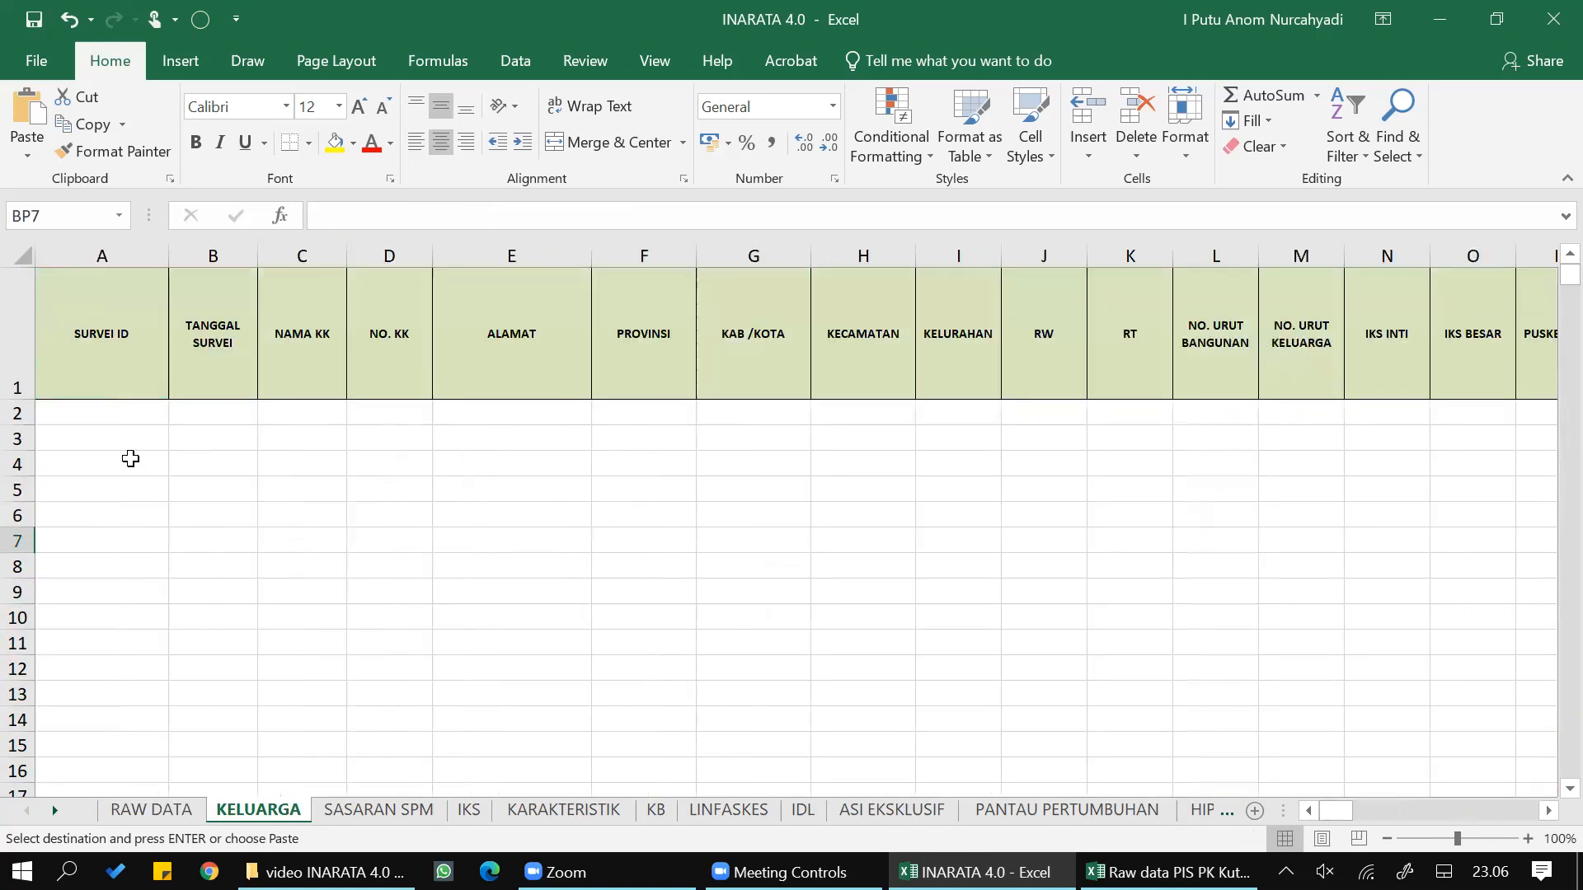
left_click(91, 413)
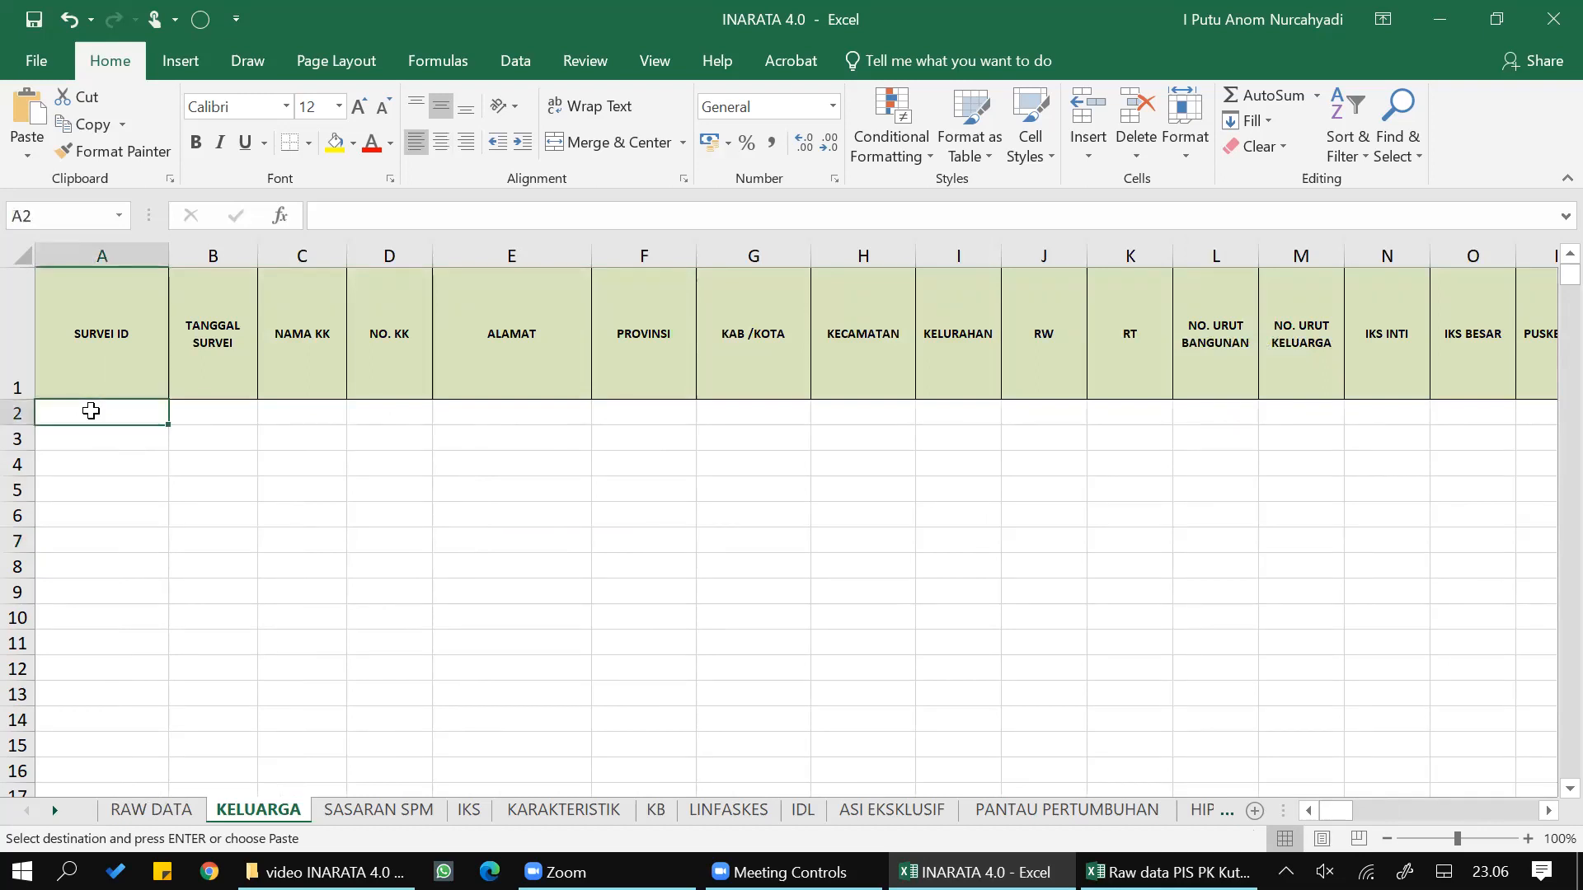
right_click(90, 416)
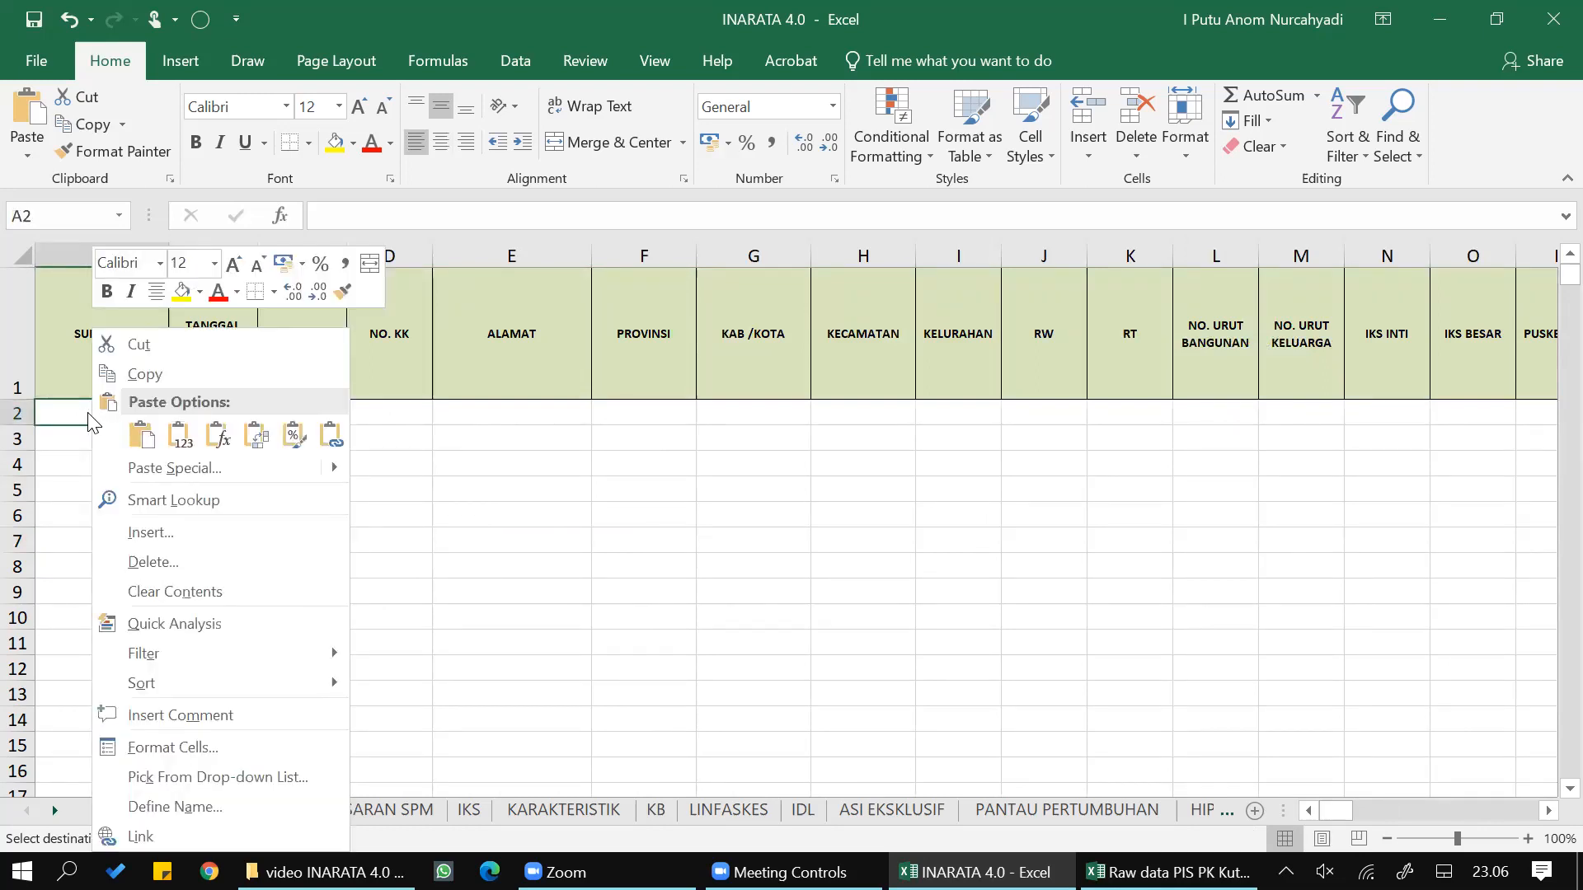
left_click(138, 437)
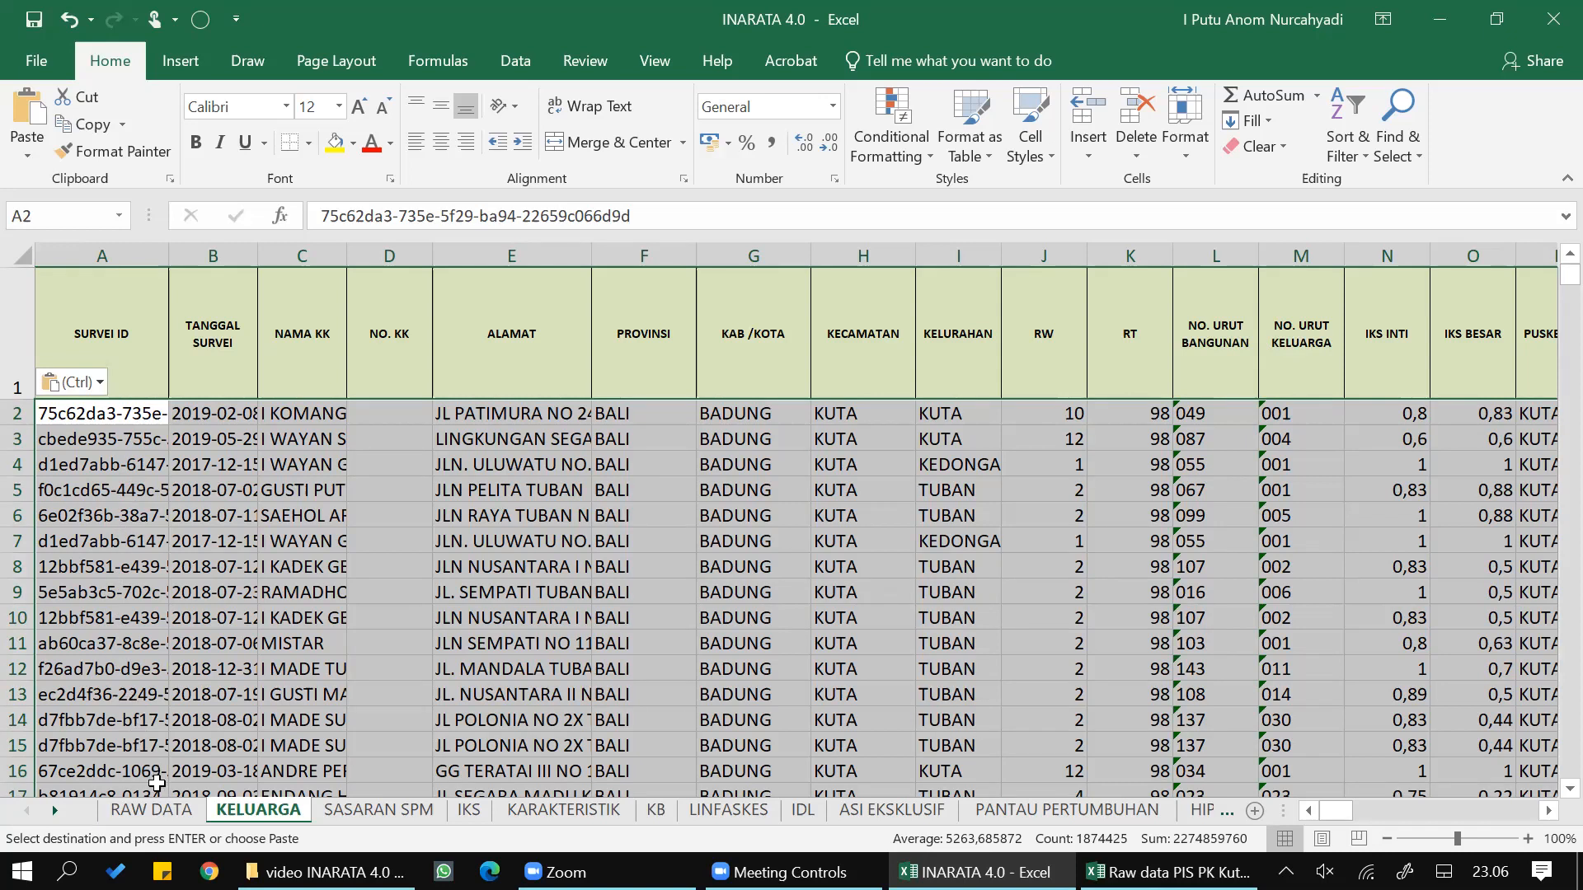
- On the RAW DATA sheet, fill the row 5 formulas in BR5:EQ5 down to the last data row
left_click(156, 811)
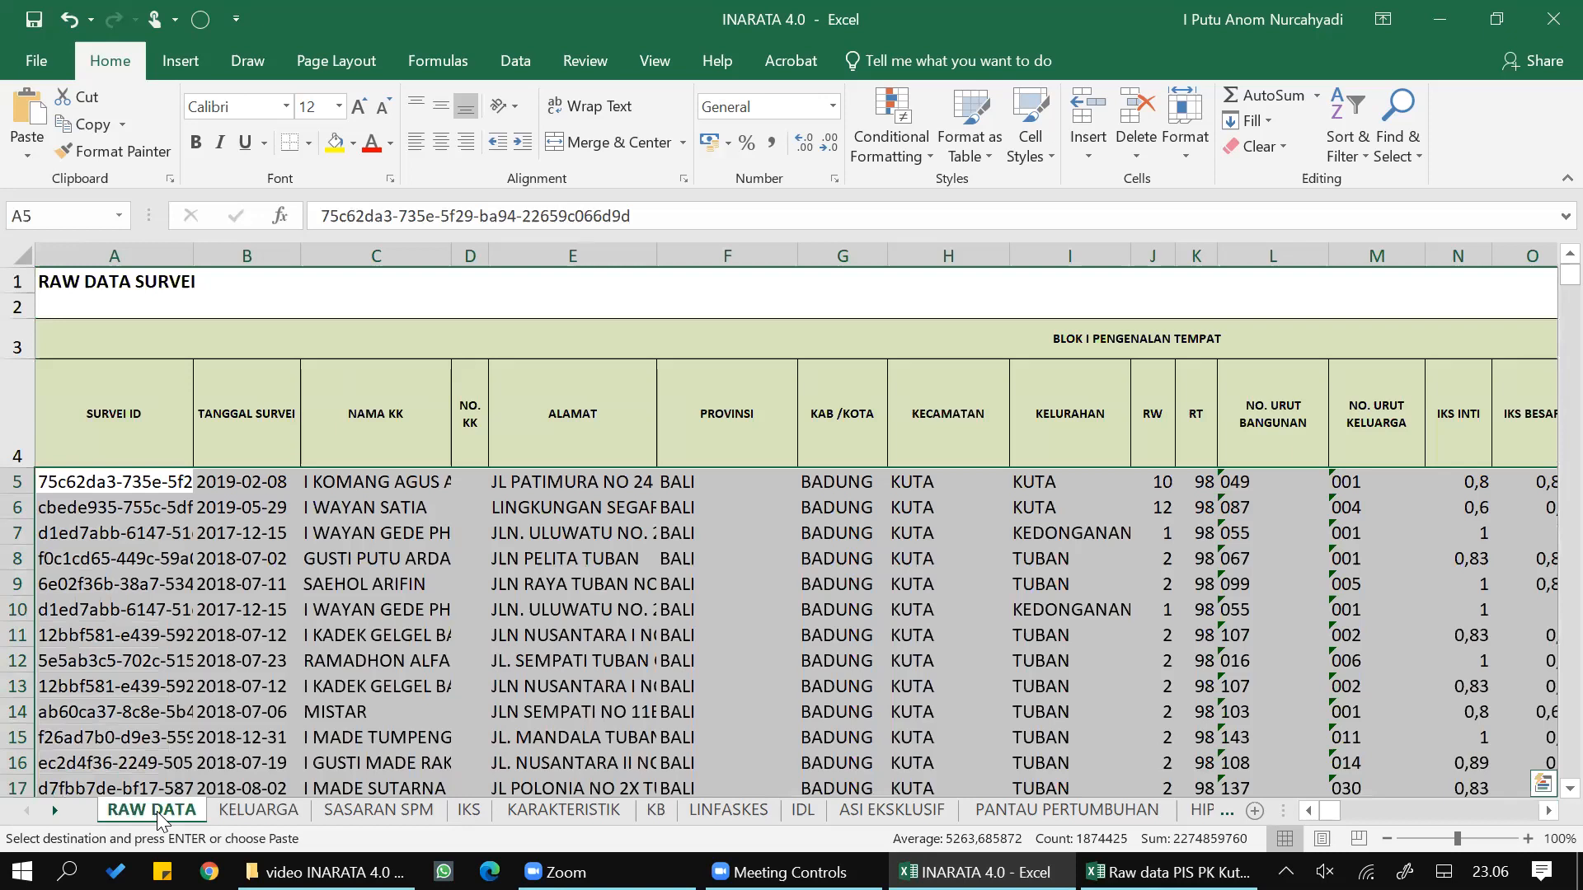
left_click(124, 491)
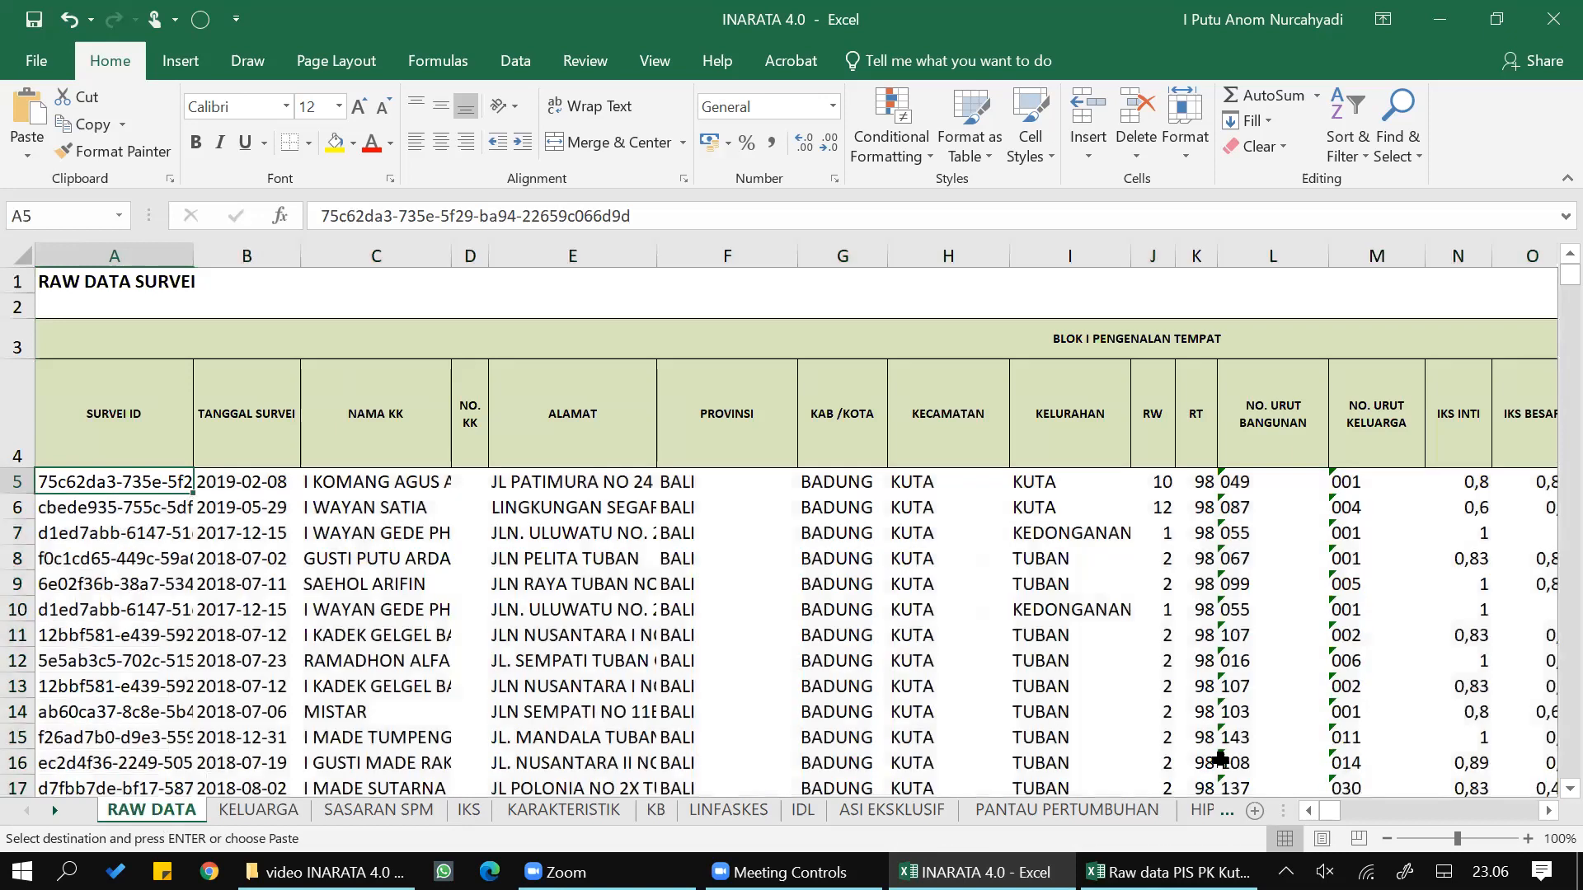
left_click_drag(1337, 811, 1419, 809)
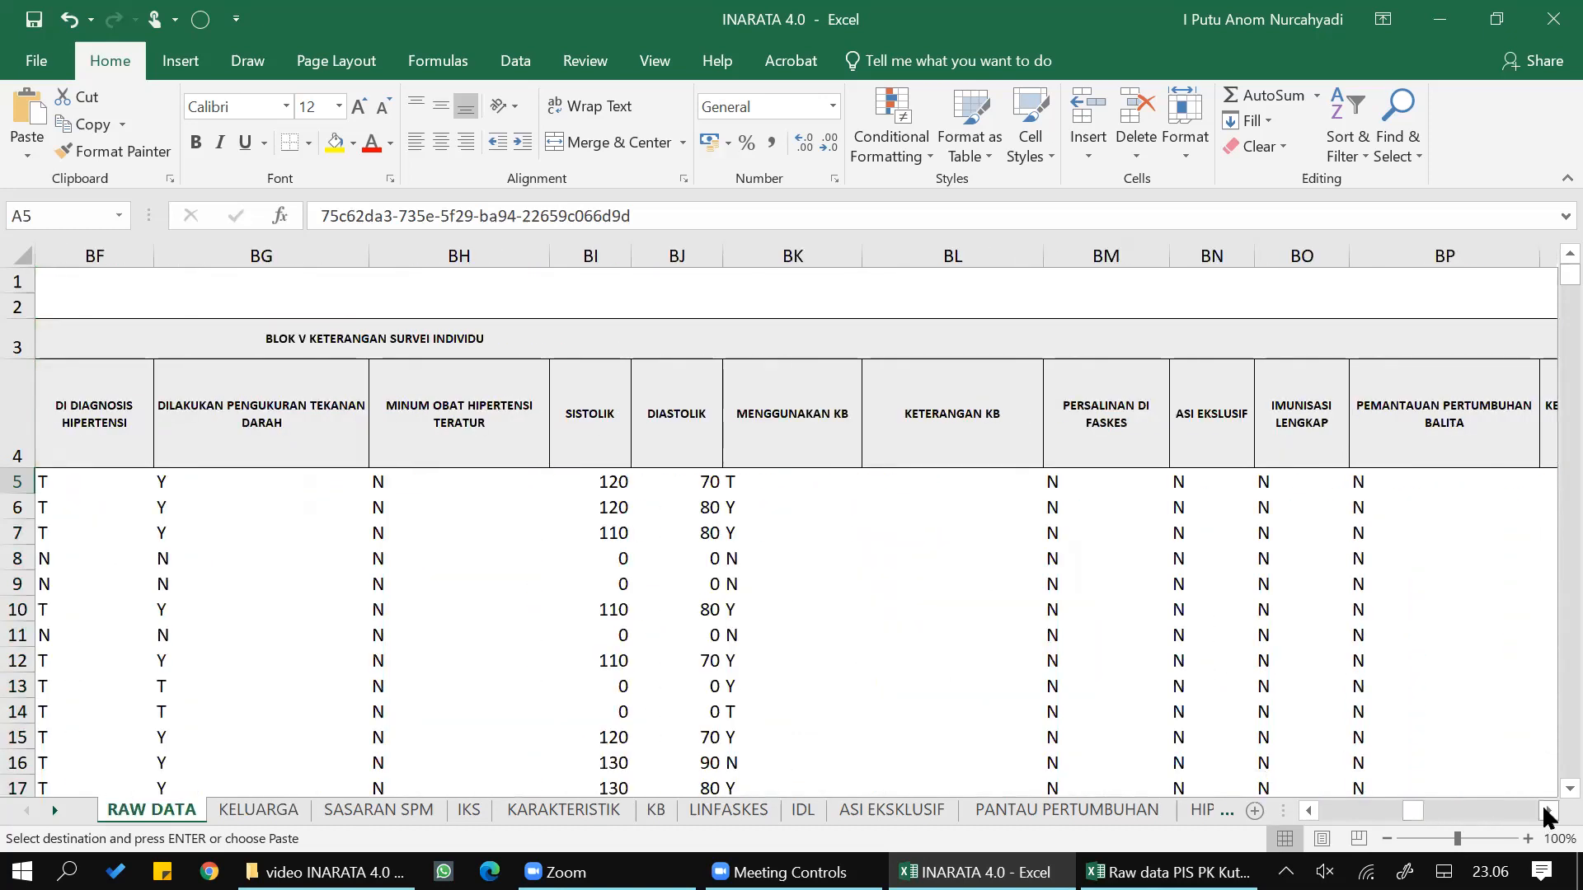
left_click(1548, 811)
left_click(1548, 816)
left_click(1052, 477)
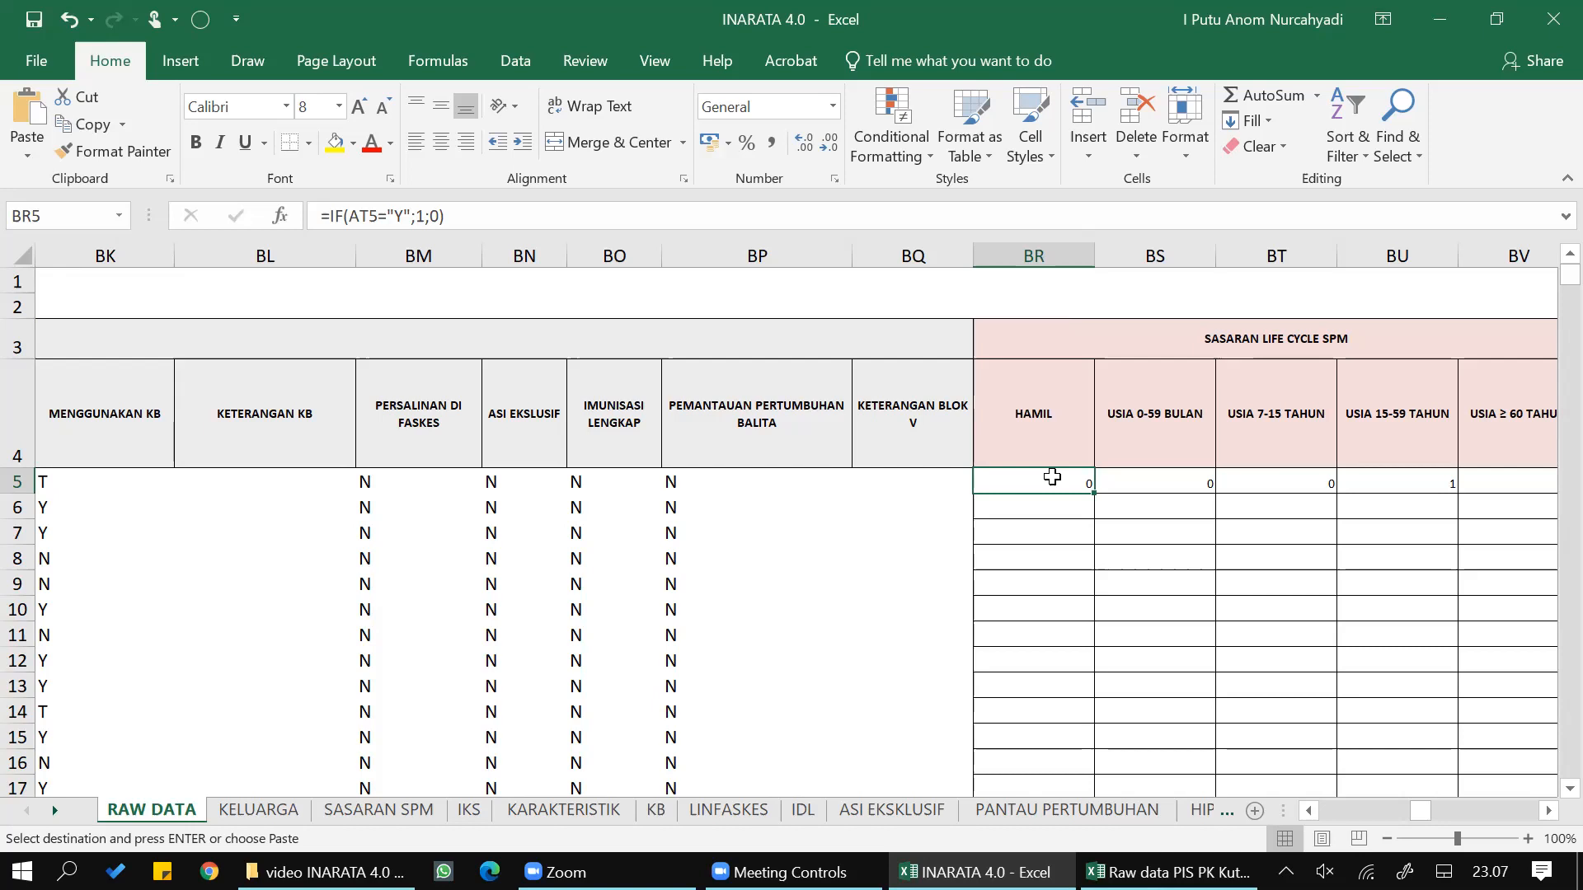
key("shift+Right")
key("shift+Right")
key("shift+Right")
key("shift+Right")
key("shift+Right")
key("shift+Right")
key("shift+Right")
key("shift+Right")
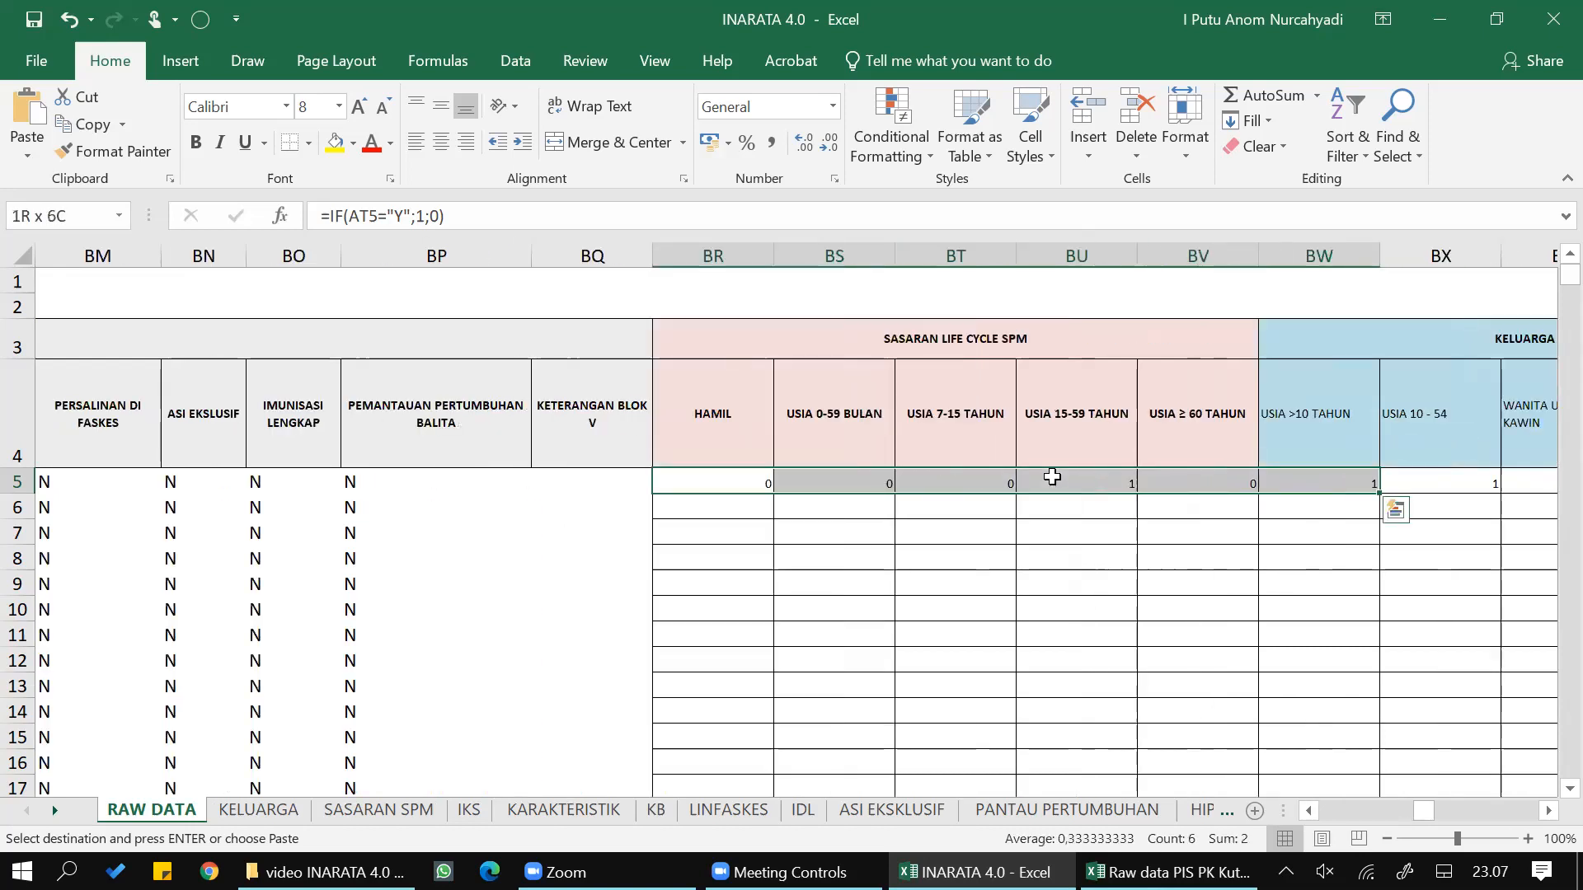
key("shift+Right")
key("shift+Right")
key("shift+Right")
key("shift+Right")
key("shift+Right")
key("shift+Right")
key("shift+Right")
key("shift+Right")
key("shift+Right")
key("shift+Right")
key("shift+Right")
key("shift+Right")
key("shift+Right")
key("shift+Right")
key("shift+Right")
key("shift+Right")
key("shift+Right")
key("shift+Right")
key("shift+Right")
key("shift+Right")
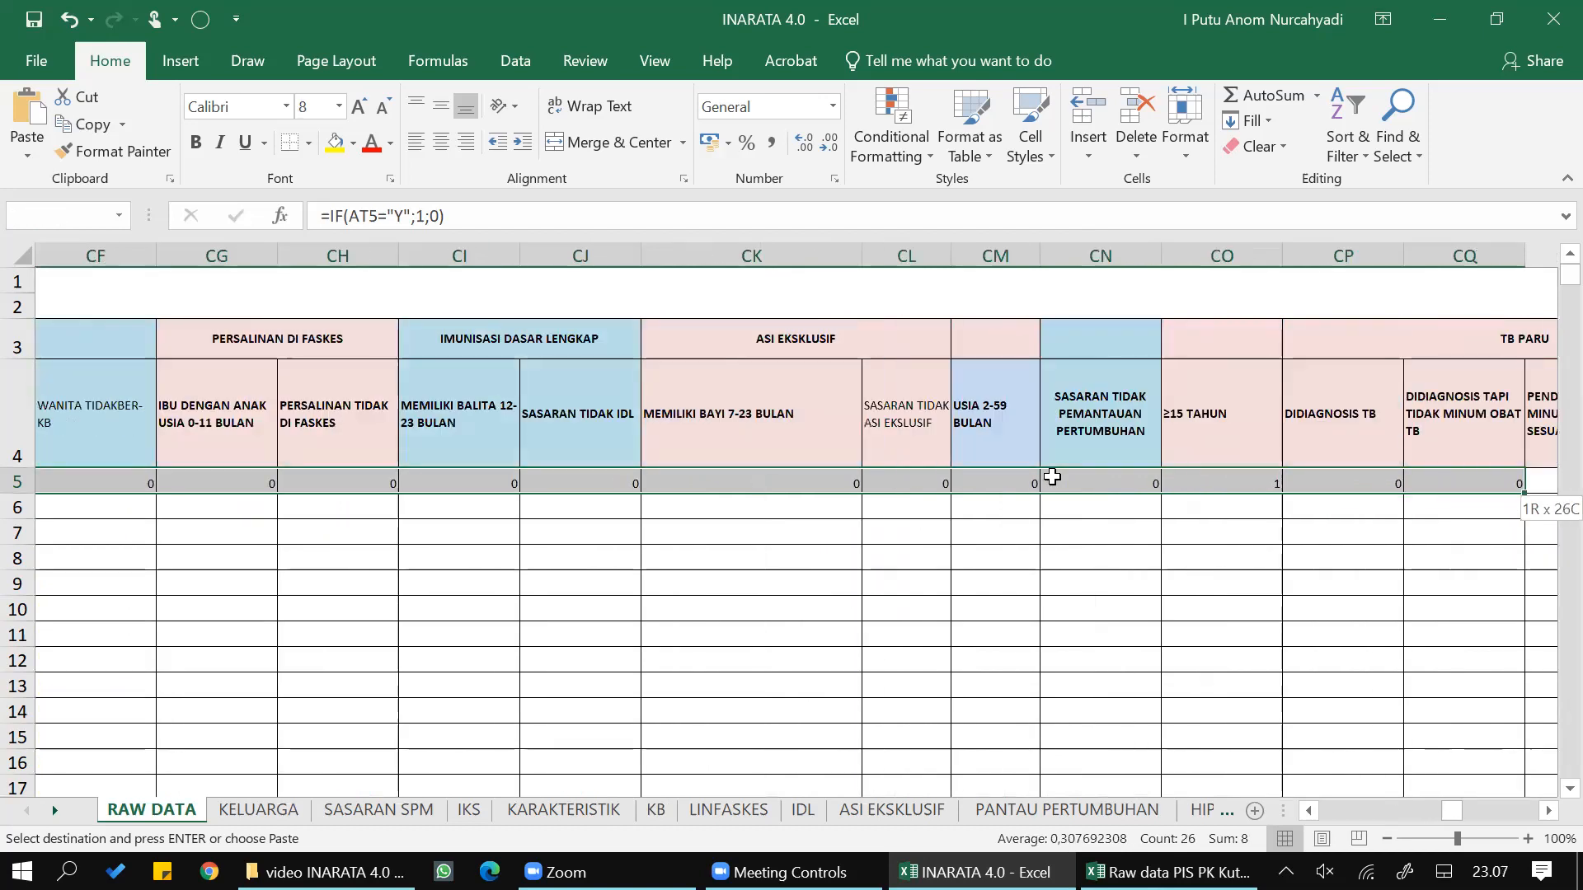
key("shift+Right")
key("shift+Right")
key("shift+Right")
key("shift+Right")
key("shift+Right")
key("shift+Right")
key("shift+Right")
key("shift+Right")
key("shift+Right")
key("shift+Right")
key("shift+Right")
key("shift+Right")
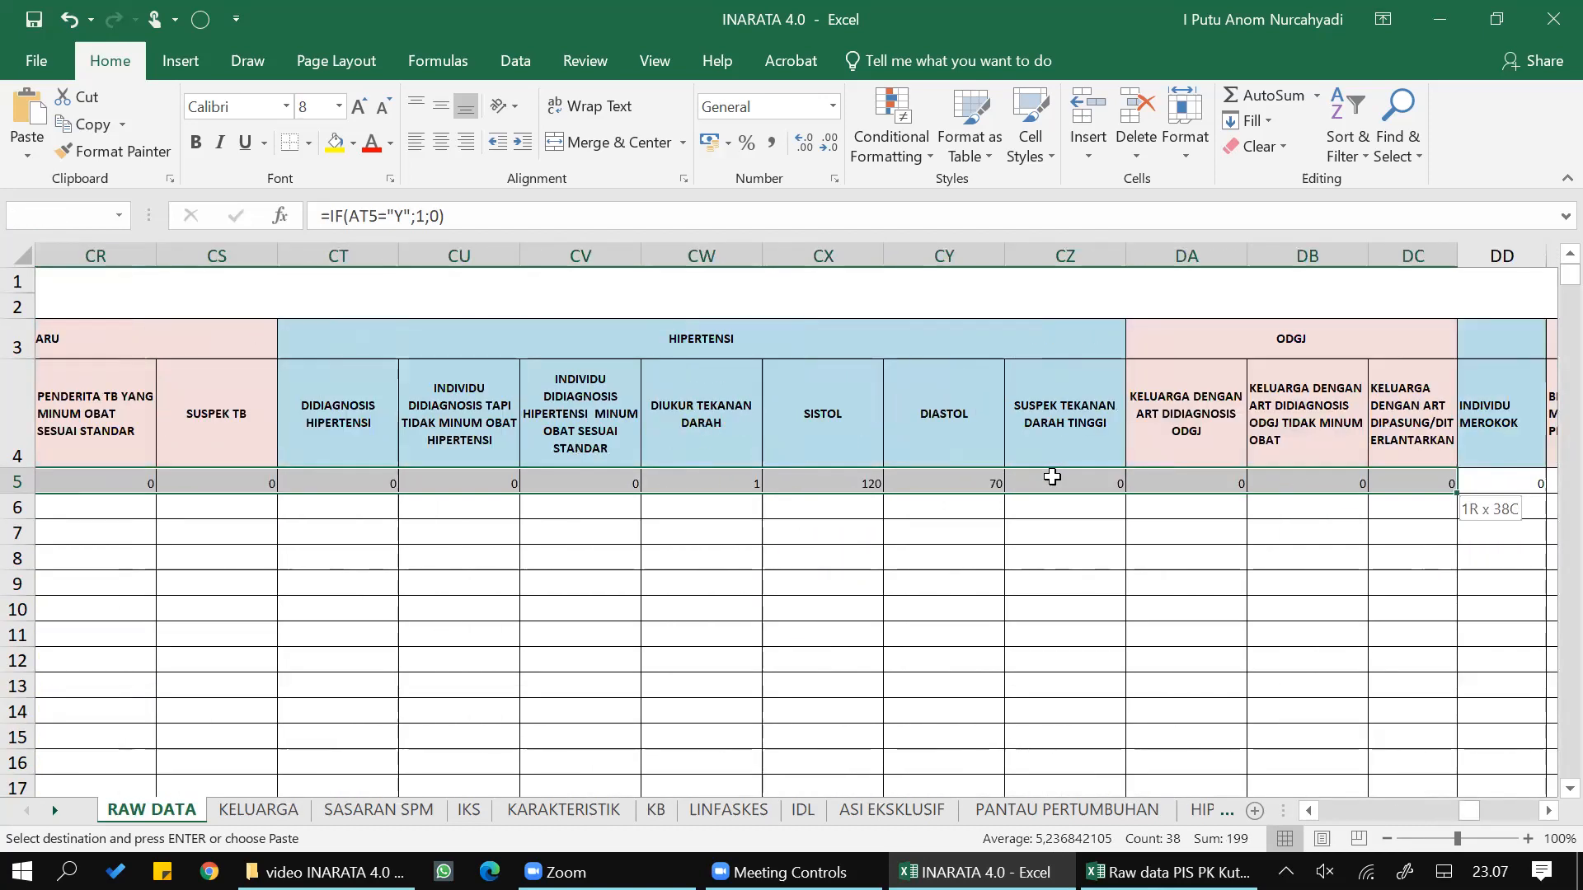
key("shift+Right")
key("shift+Right")
key("shift+Right")
key("shift+Right")
key("shift+Right")
key("shift+Right")
key("shift+Right")
key("shift+Right")
key("shift+Right")
key("shift+Right")
key("shift+Right")
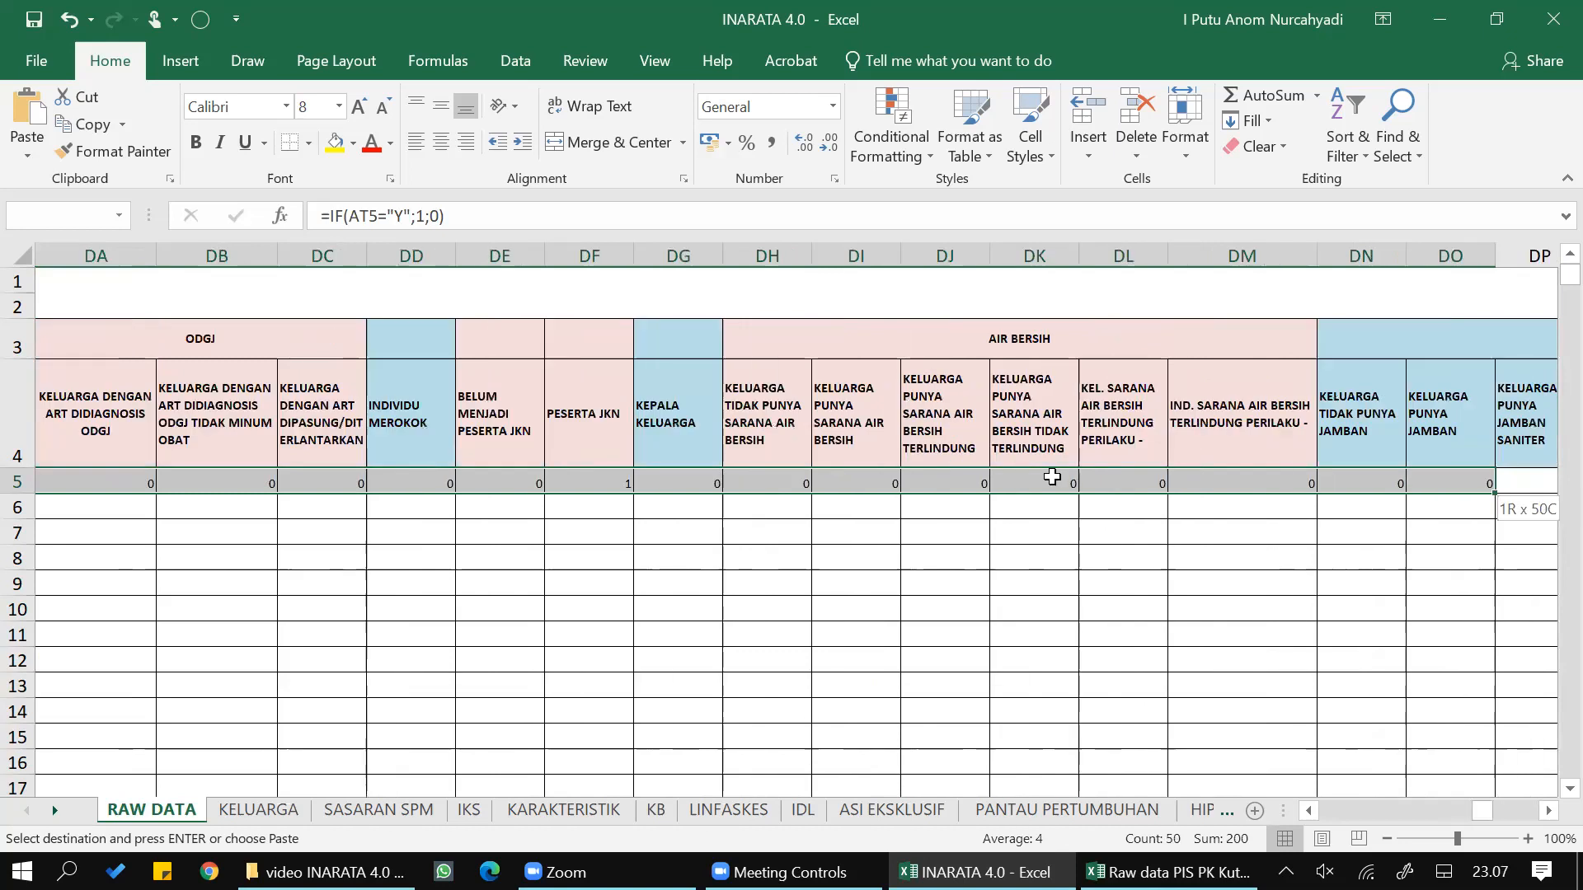
key("shift+Right")
key("shift+Right")
key("shift+Right")
key("shift+Right")
key("shift+Right")
key("shift+Right")
key("shift+Right")
key("shift+Right")
key("shift+Right")
key("shift+Right")
key("shift+Right")
key("shift+Right")
key("shift+Right")
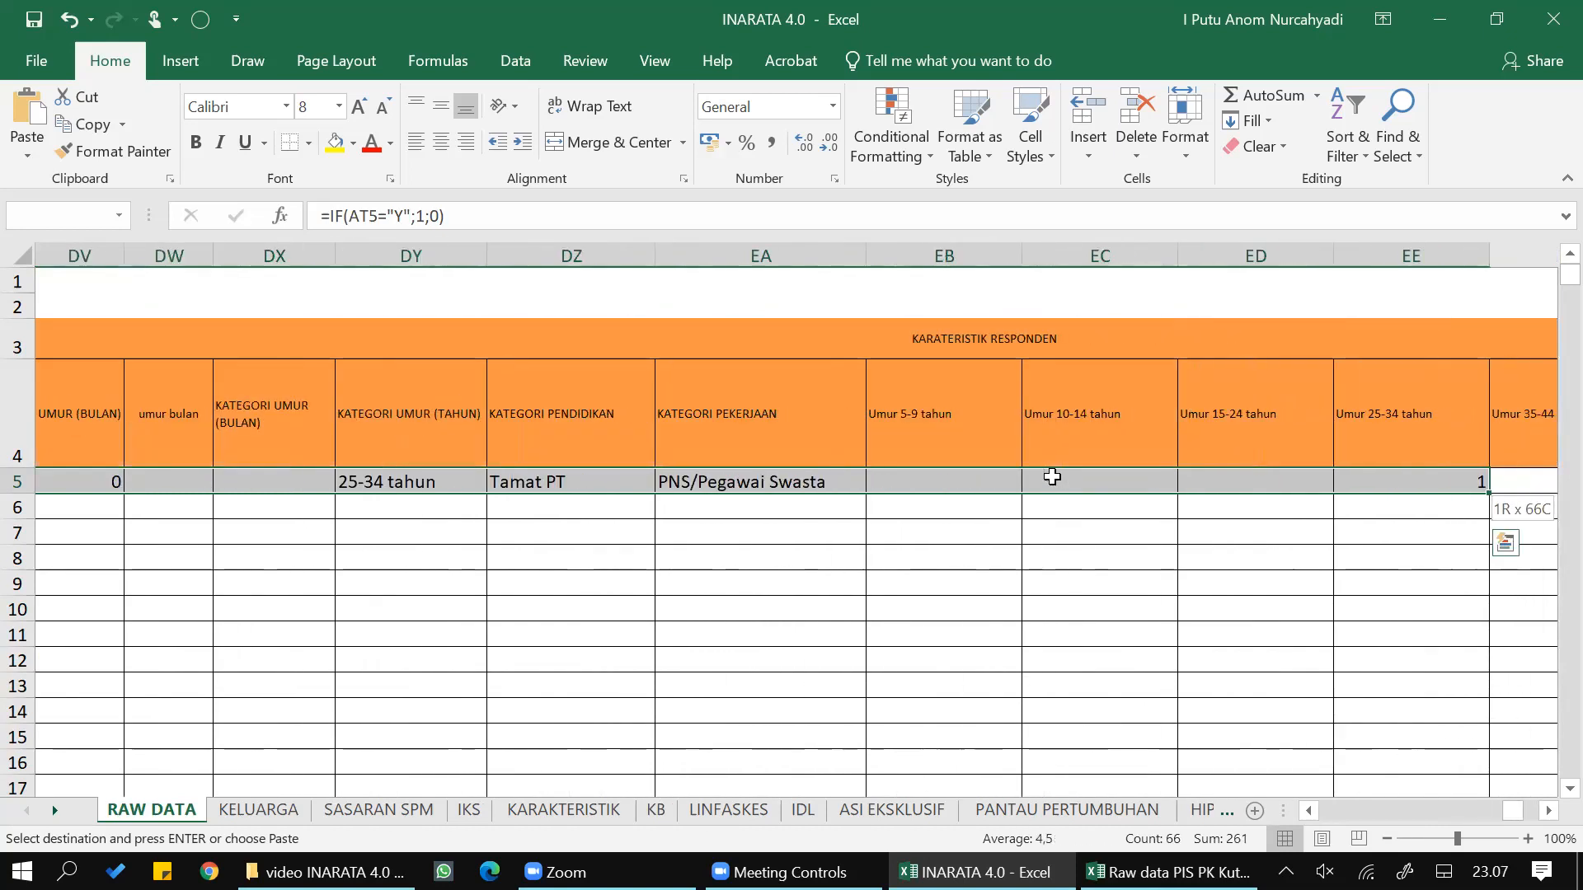
key("shift+Right")
key("shift+Right")
key("shift+Right")
key("shift+Right")
key("shift+Right")
key("shift+Right")
key("shift+Right")
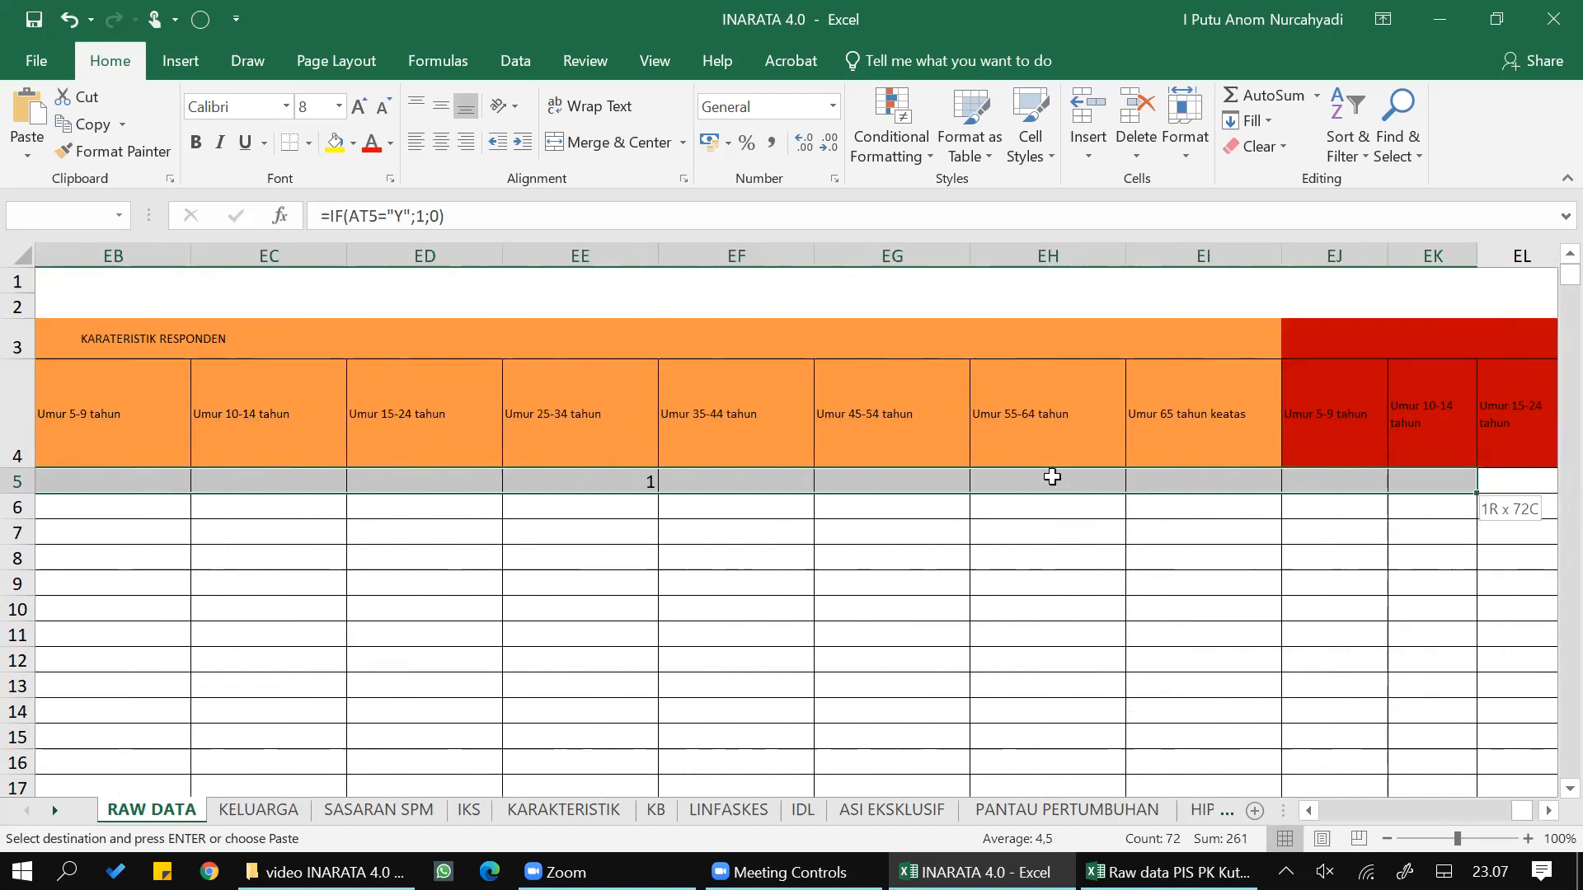
key("shift+Right")
key("shift+Right")
key("shift+Right")
key("shift+Right")
key("shift+Right")
key("shift+Right")
key("shift+Right")
key("shift+Right")
key("shift+Right")
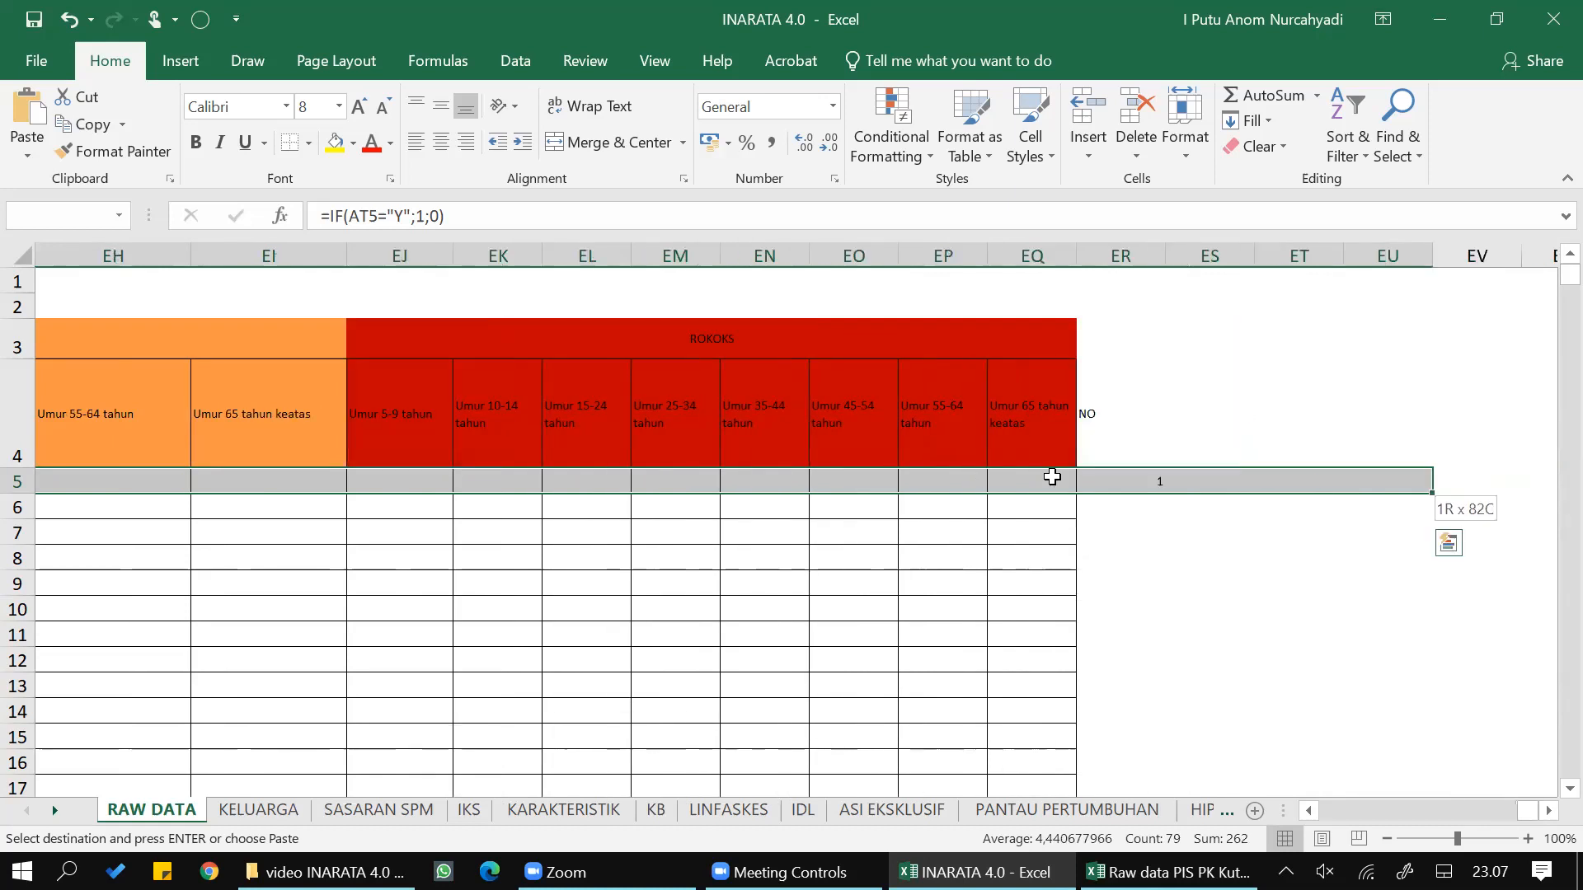
key("shift+Left")
key("shift+Left")
key("shift+Left")
key("shift+Left")
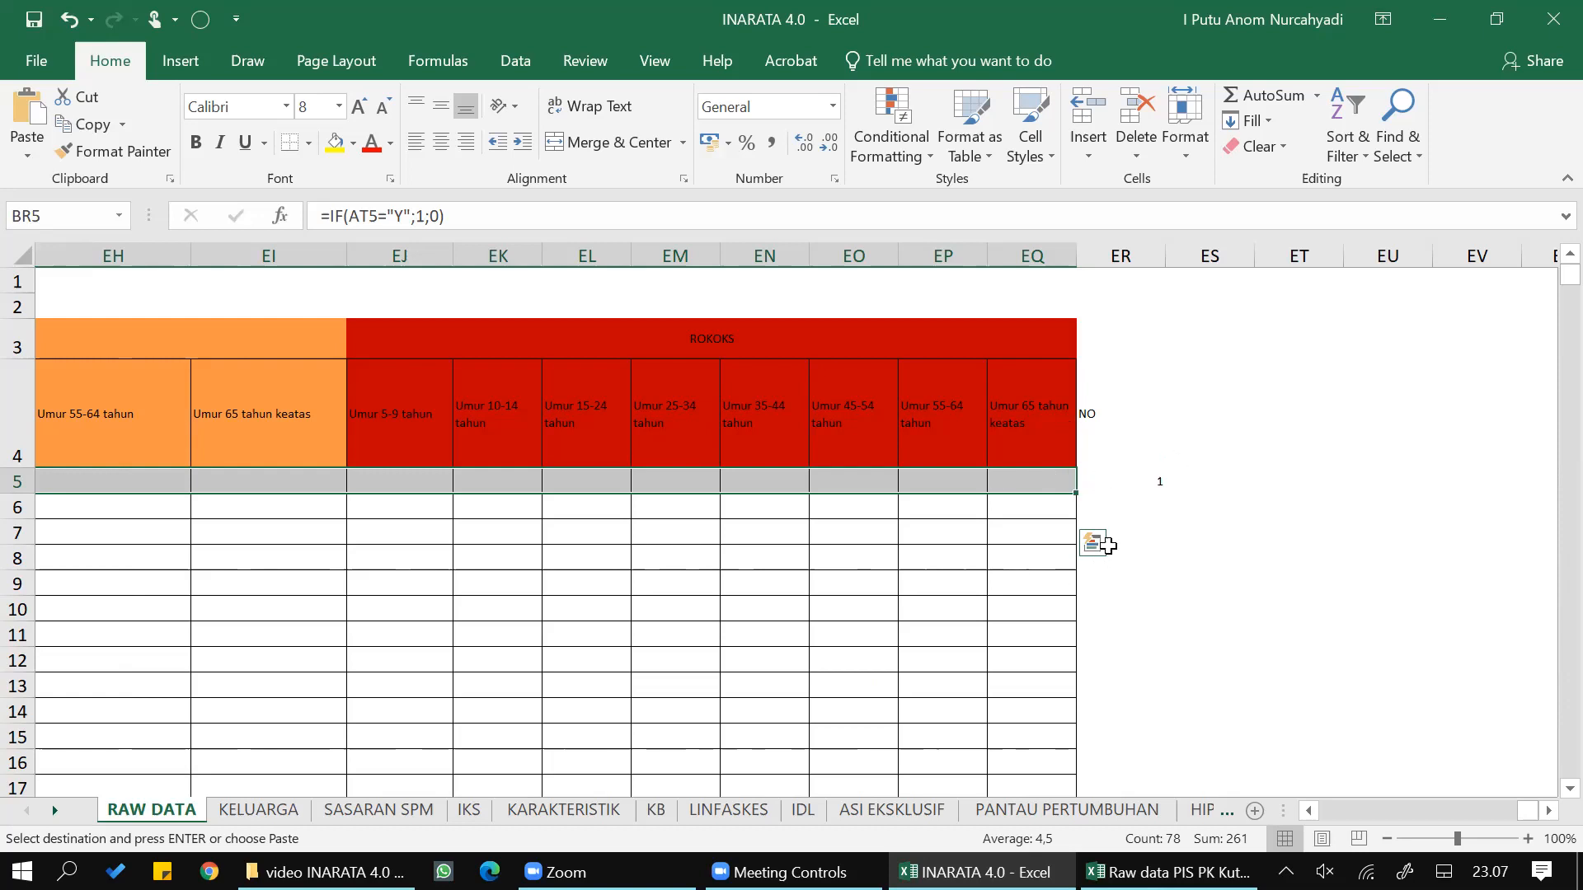
double_click(1072, 492)
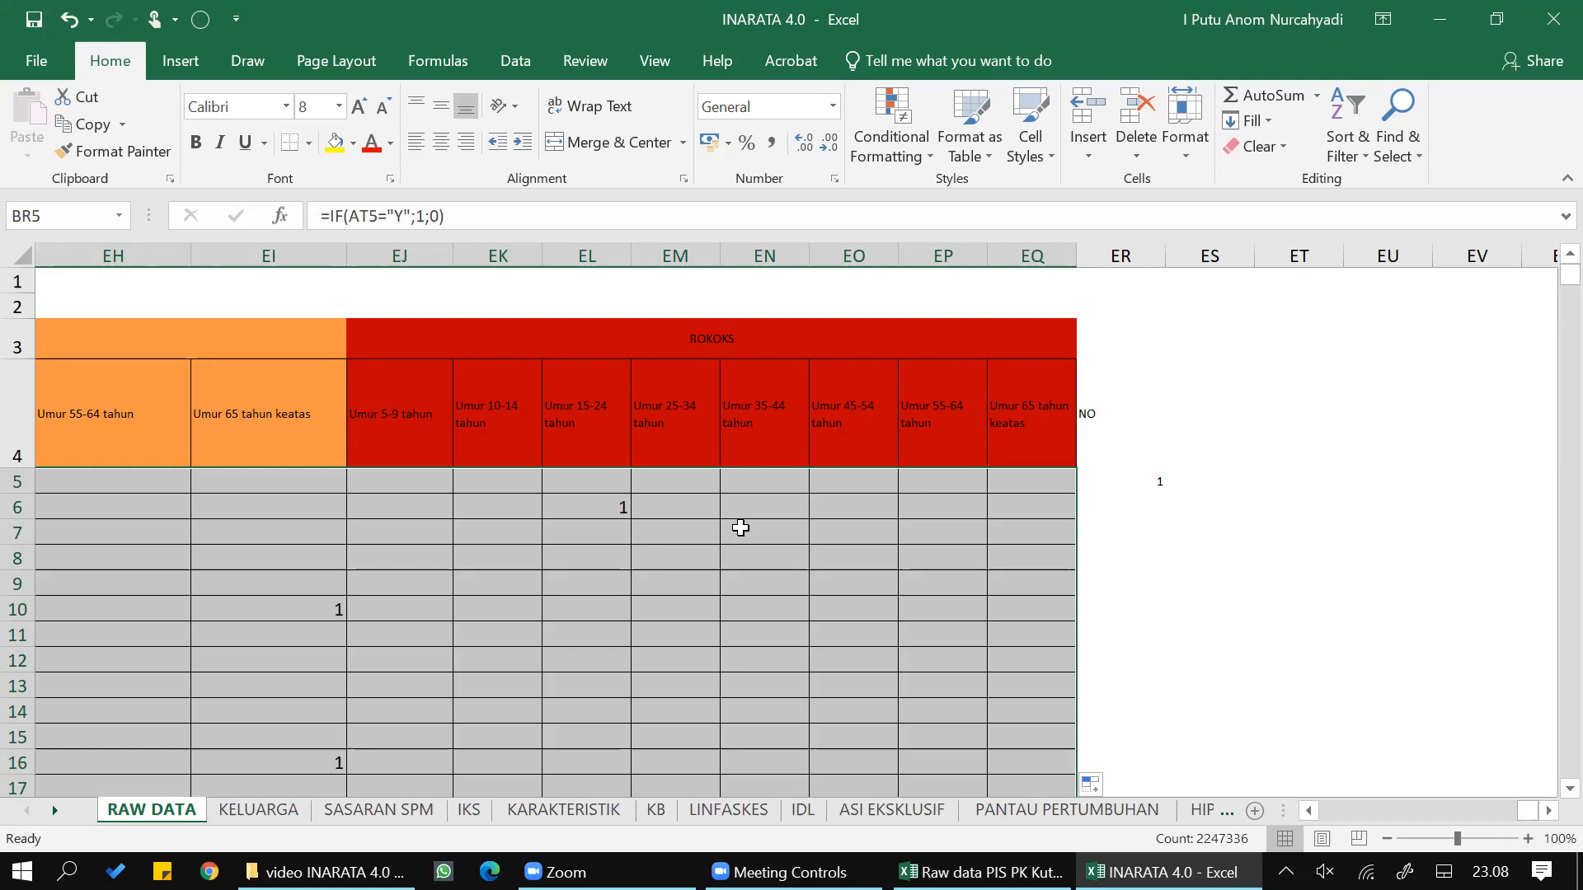
- Review the RAW DATA sheet from its first survey columns to the filled ROKOKS formula columns
left_click(953, 511)
left_click_drag(1519, 813, 1138, 826)
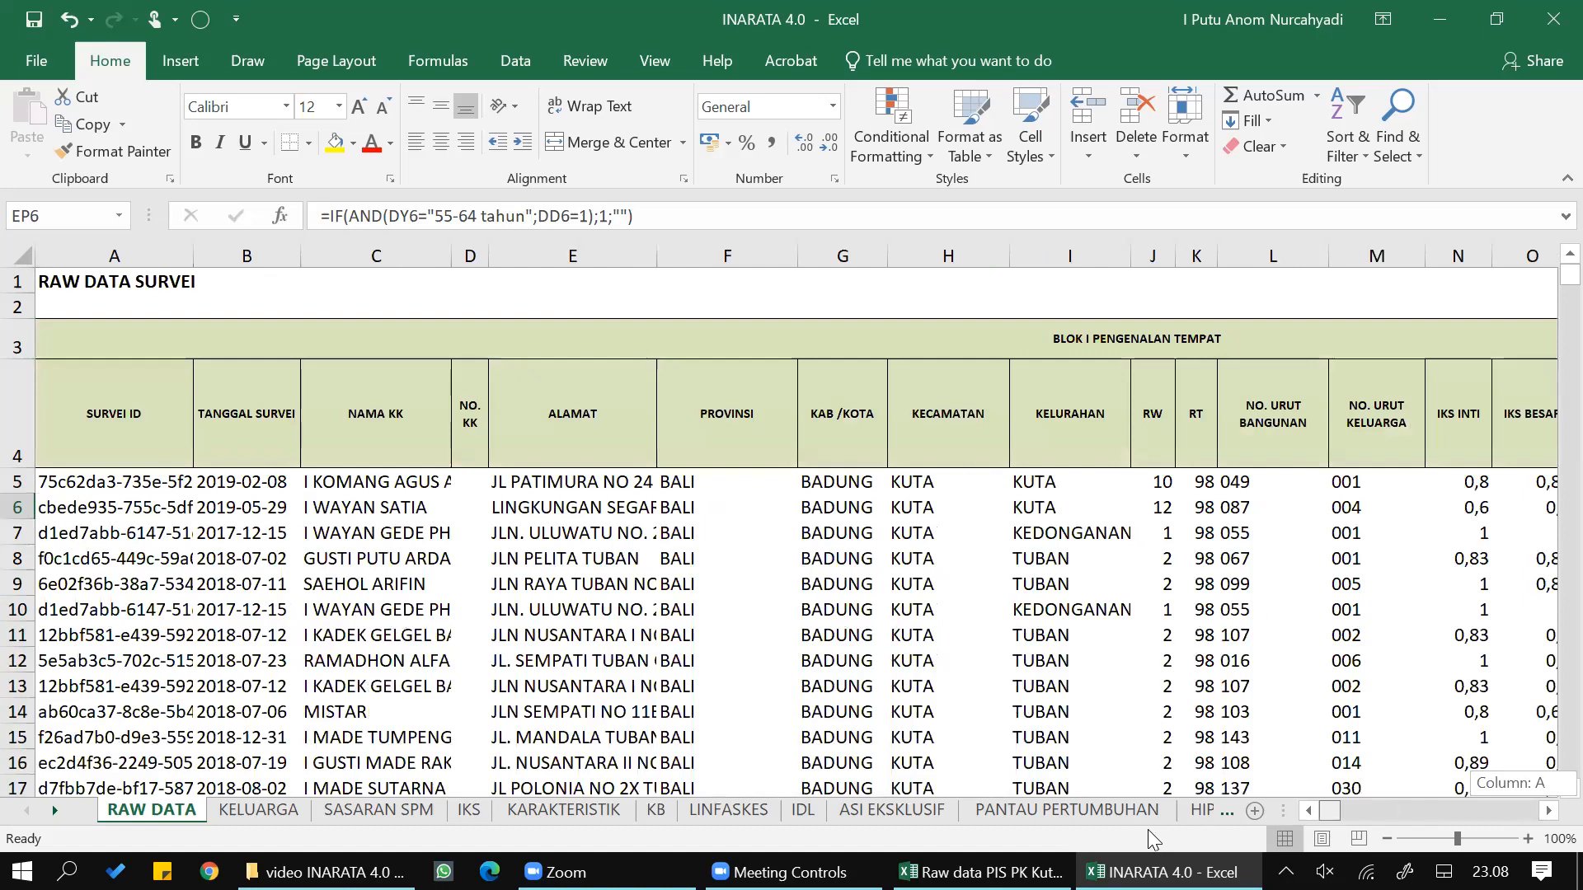
left_click_drag(1254, 839, 1527, 824)
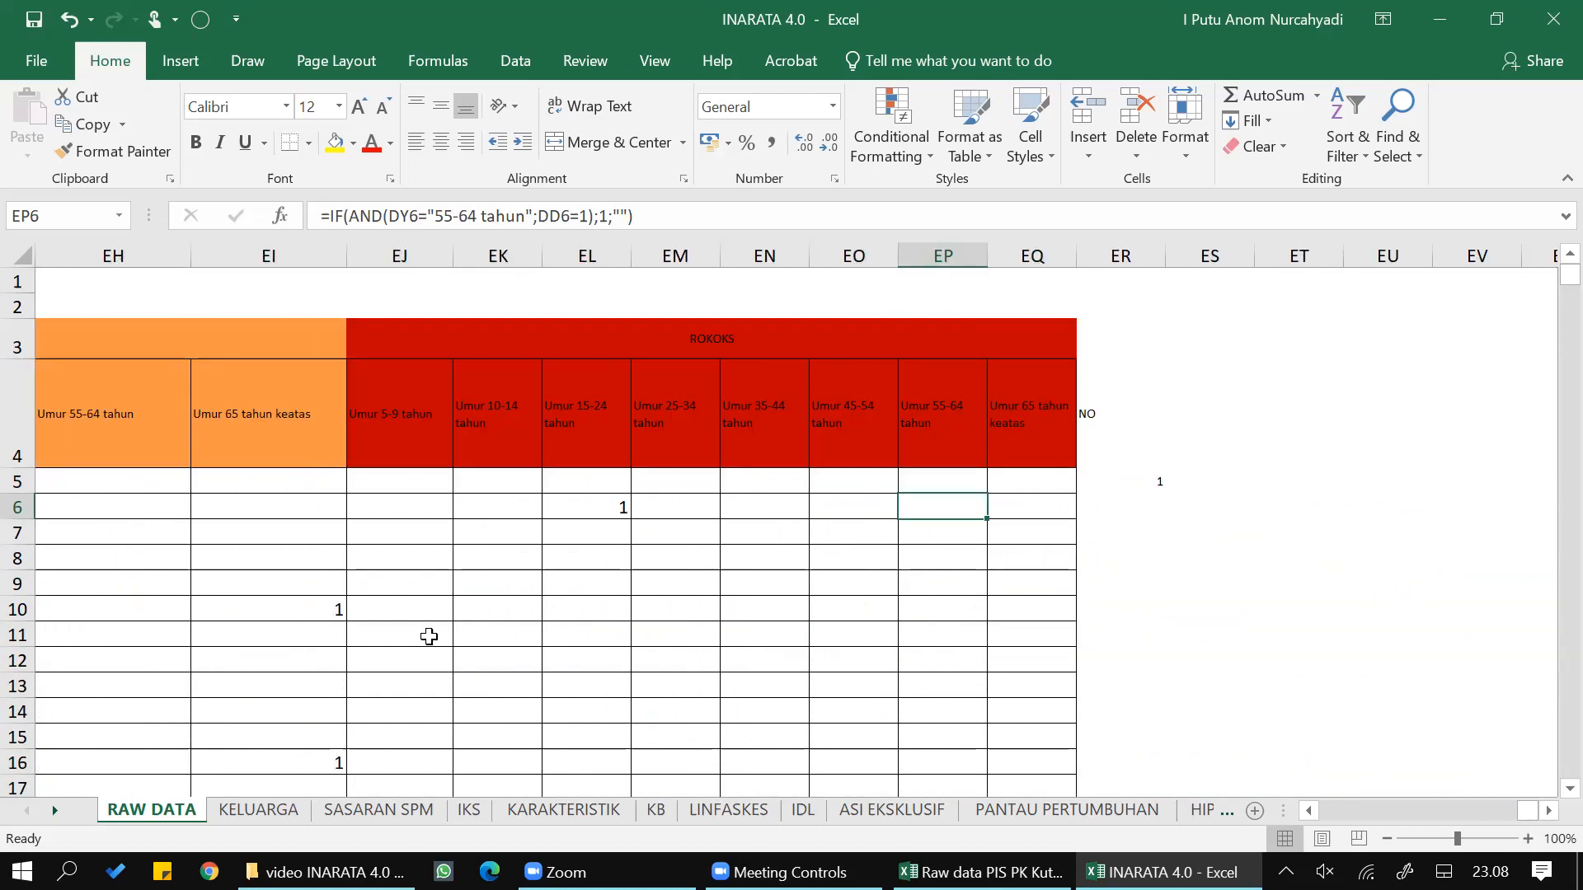
- Remove duplicate records from the KELUARGA sheet, expanding the selection to all columns and comparing only SURVEI ID
left_click(249, 813)
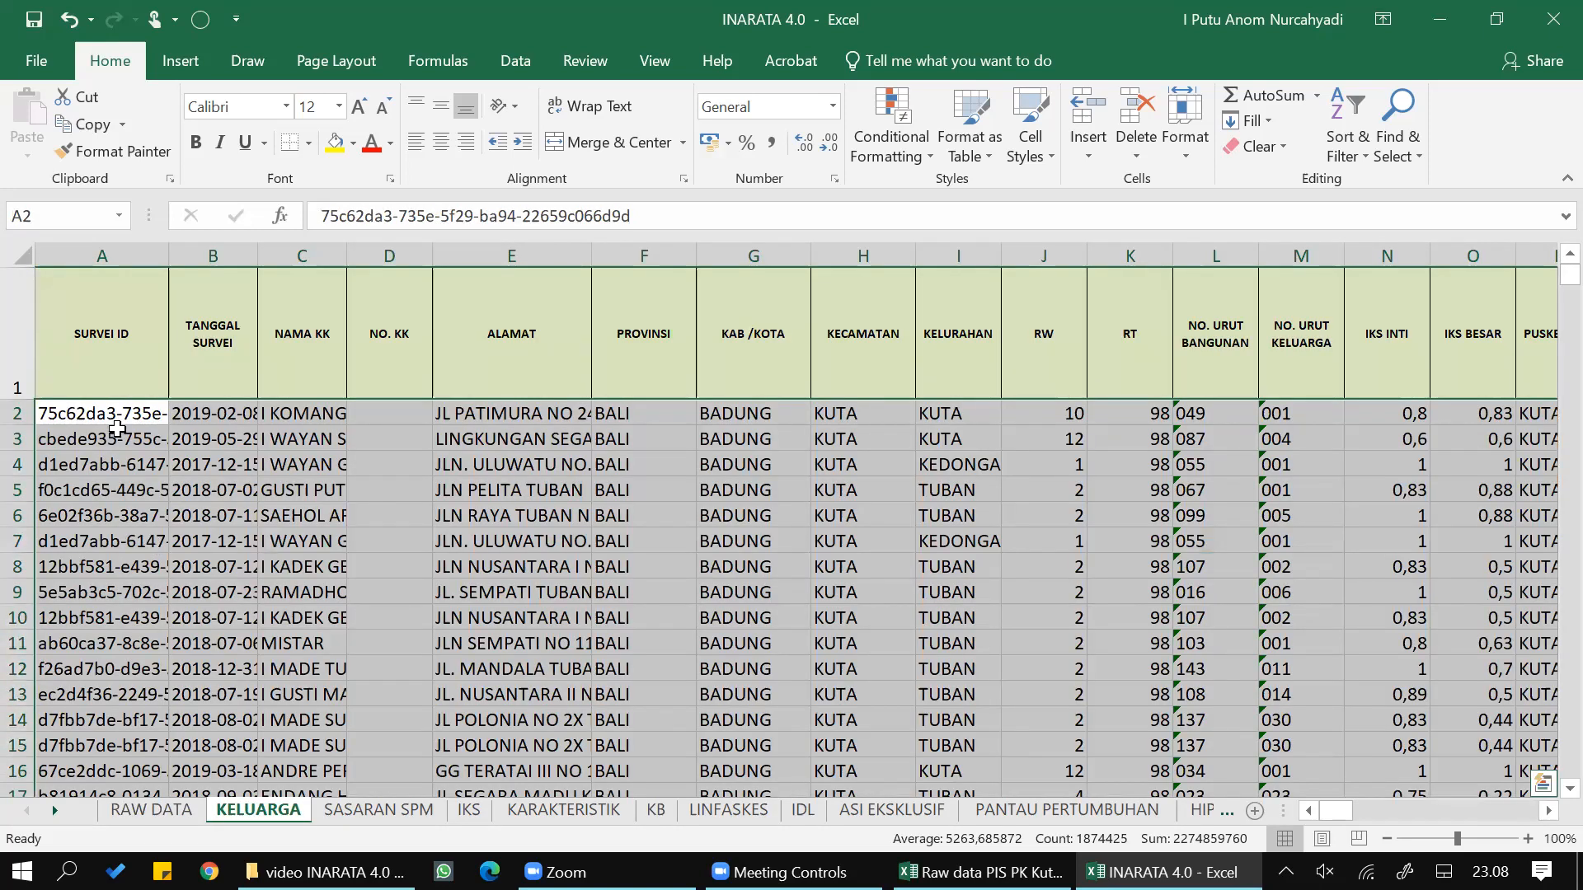
left_click(122, 417)
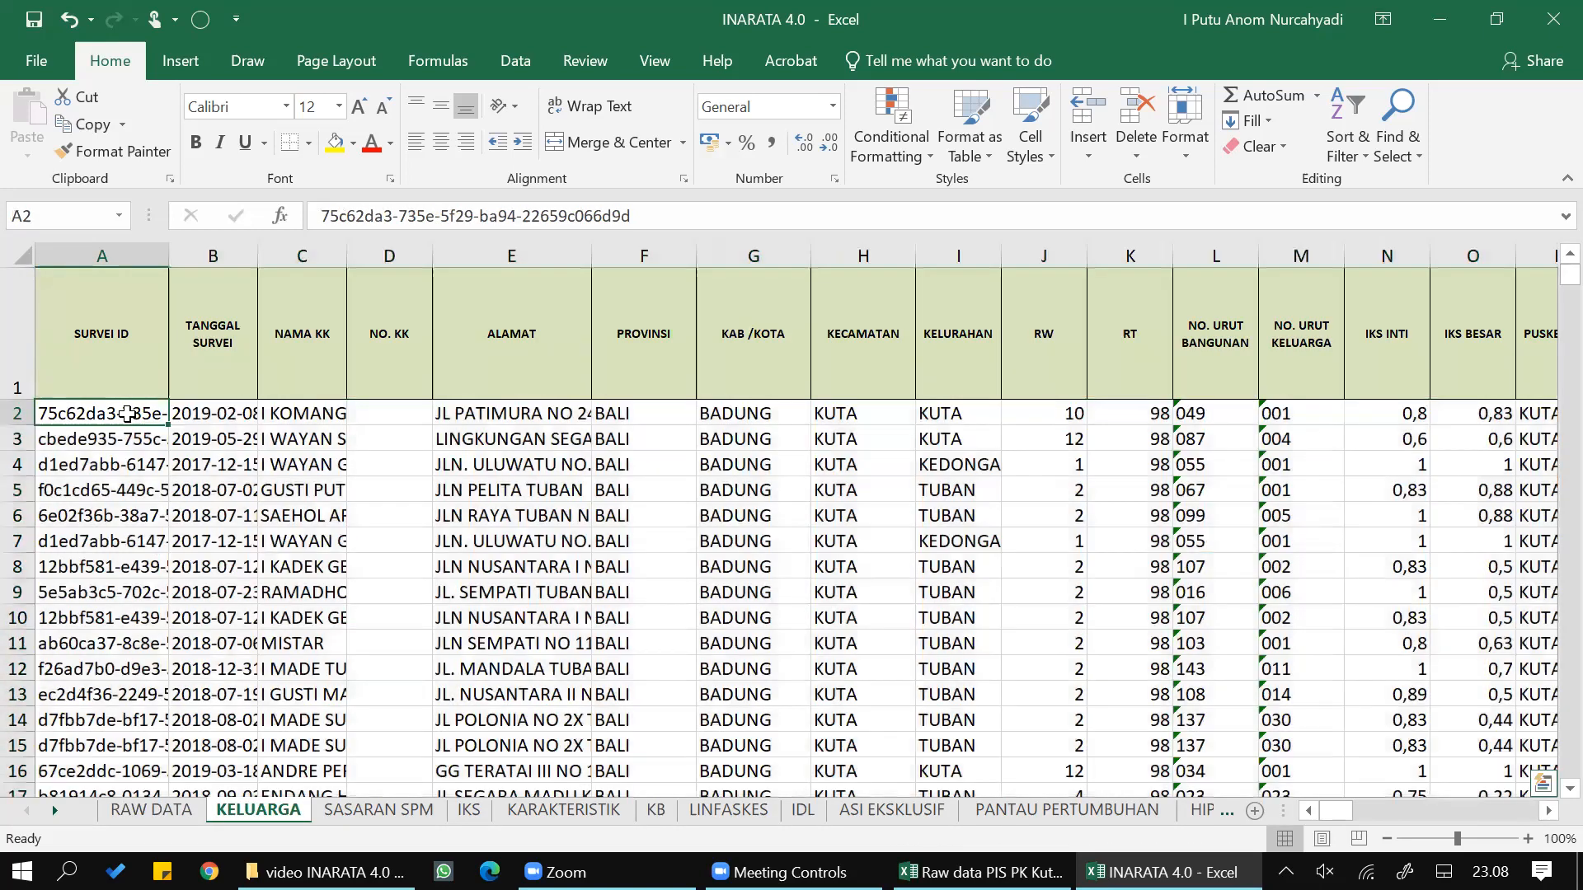
left_click(85, 242)
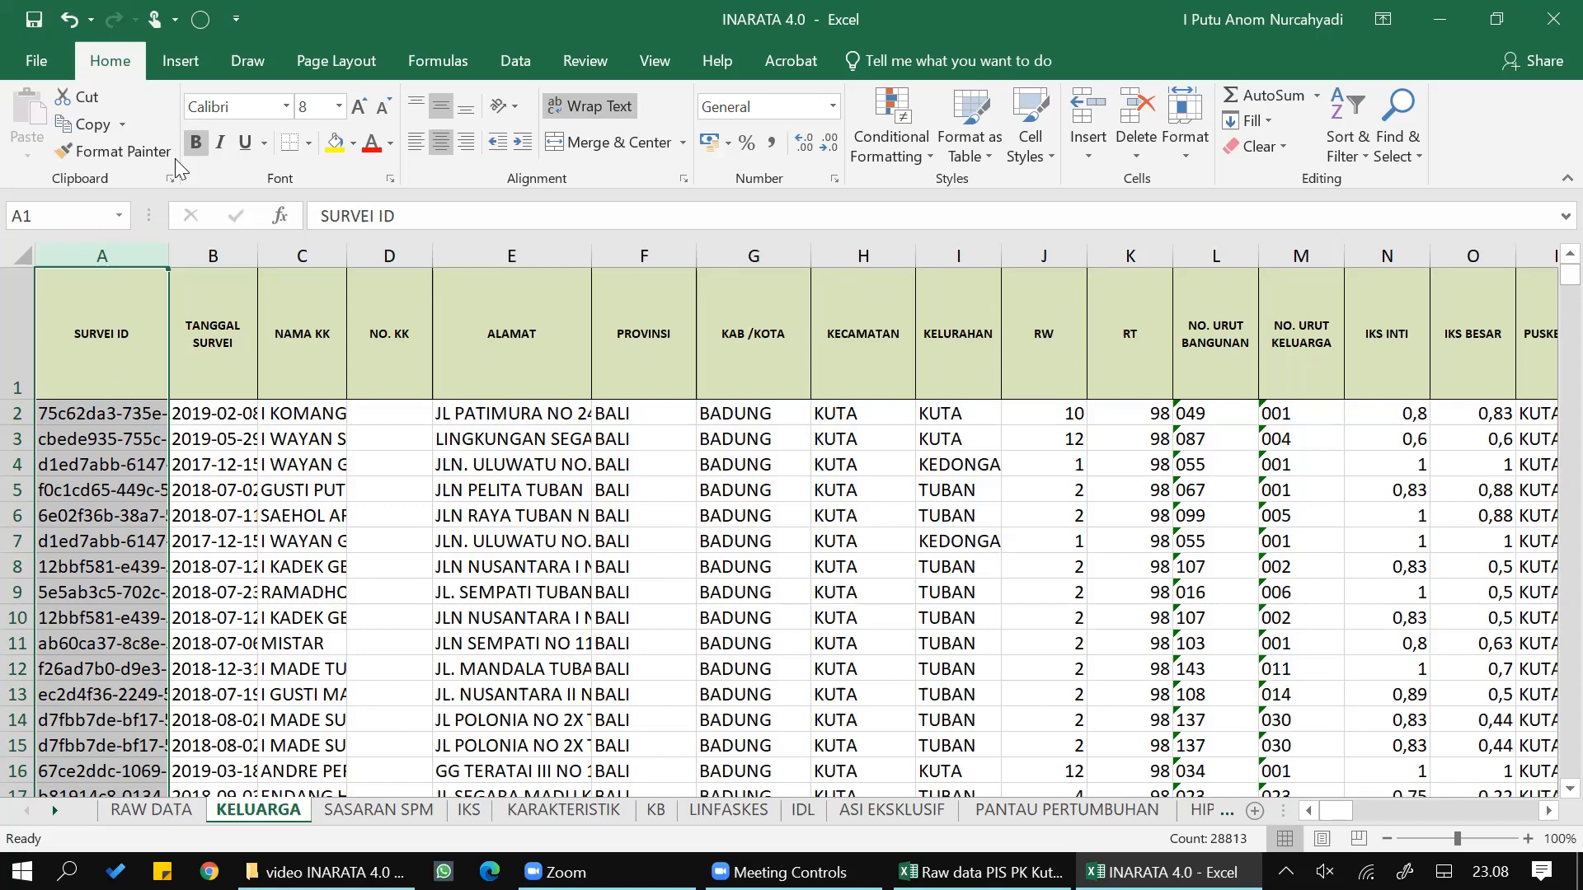
left_click(530, 54)
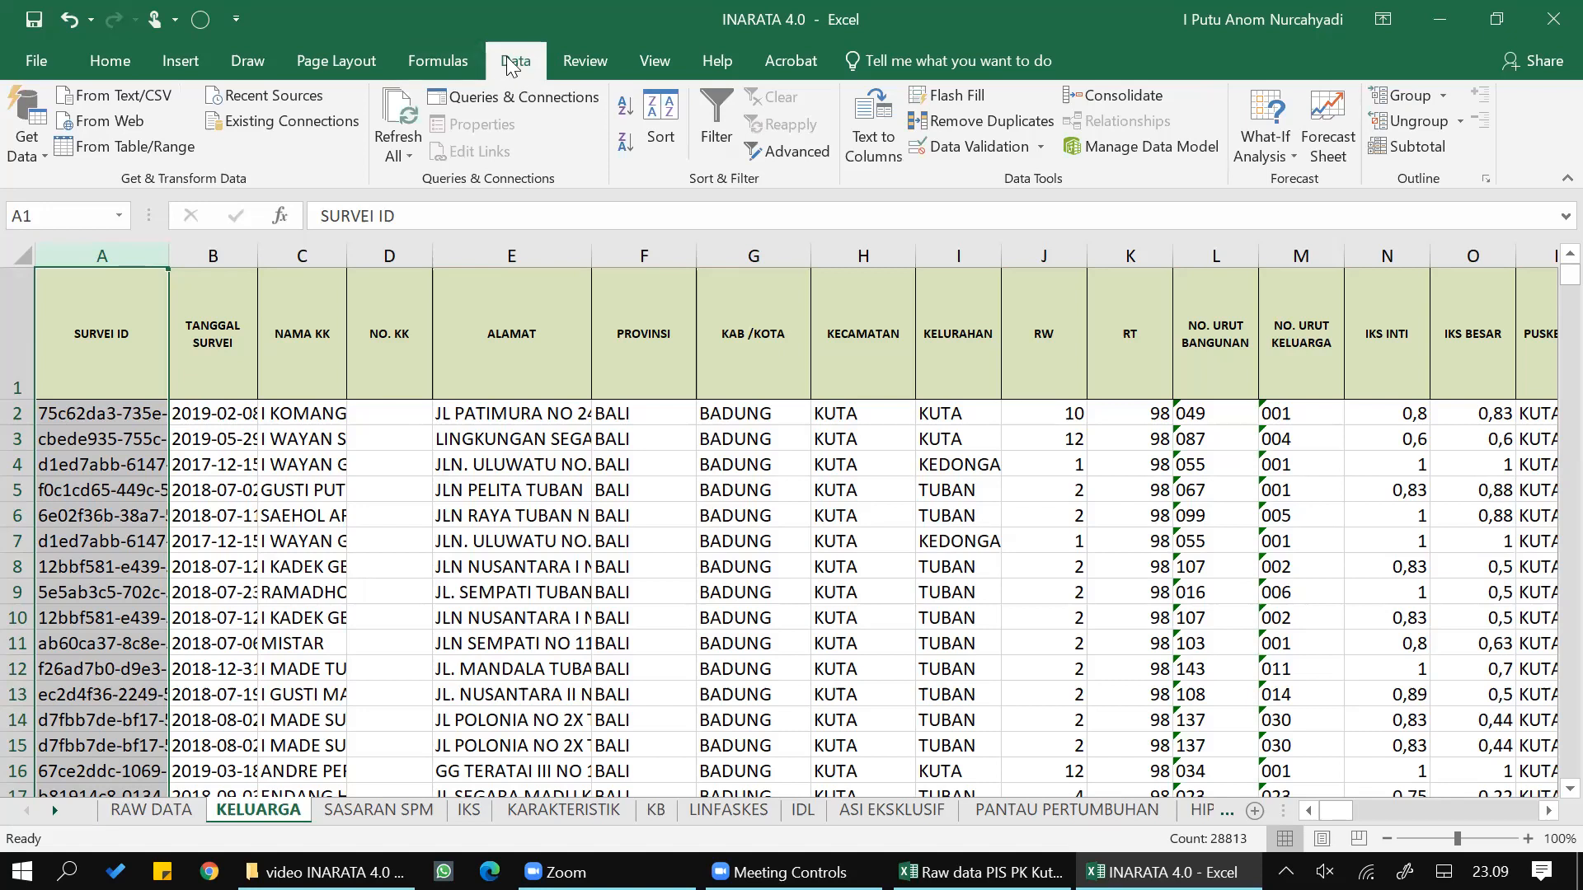
left_click(950, 123)
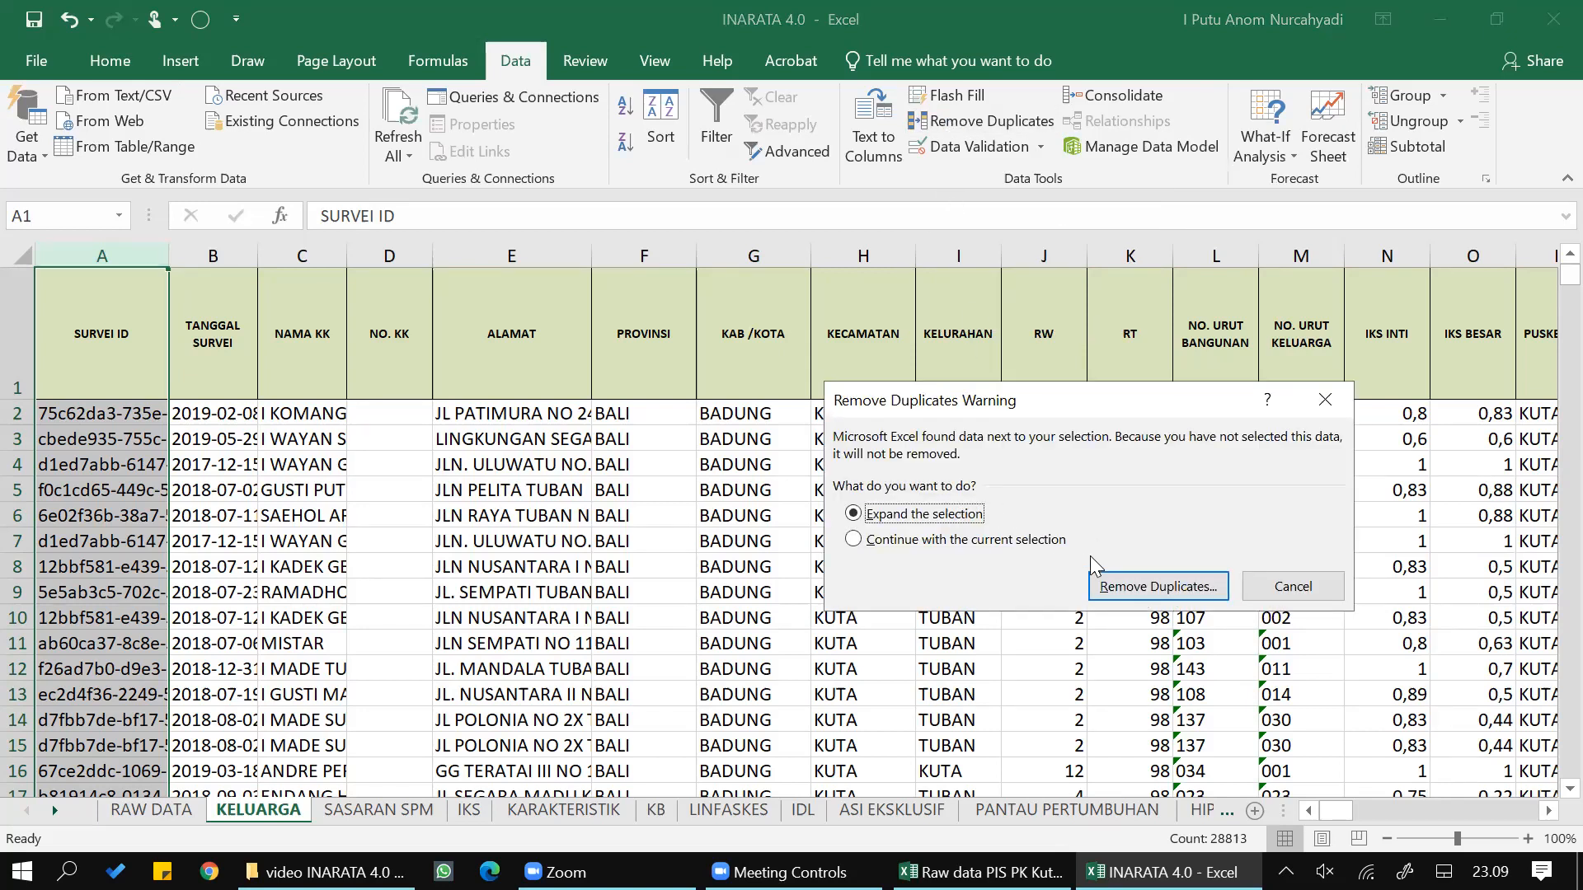
left_click(1129, 583)
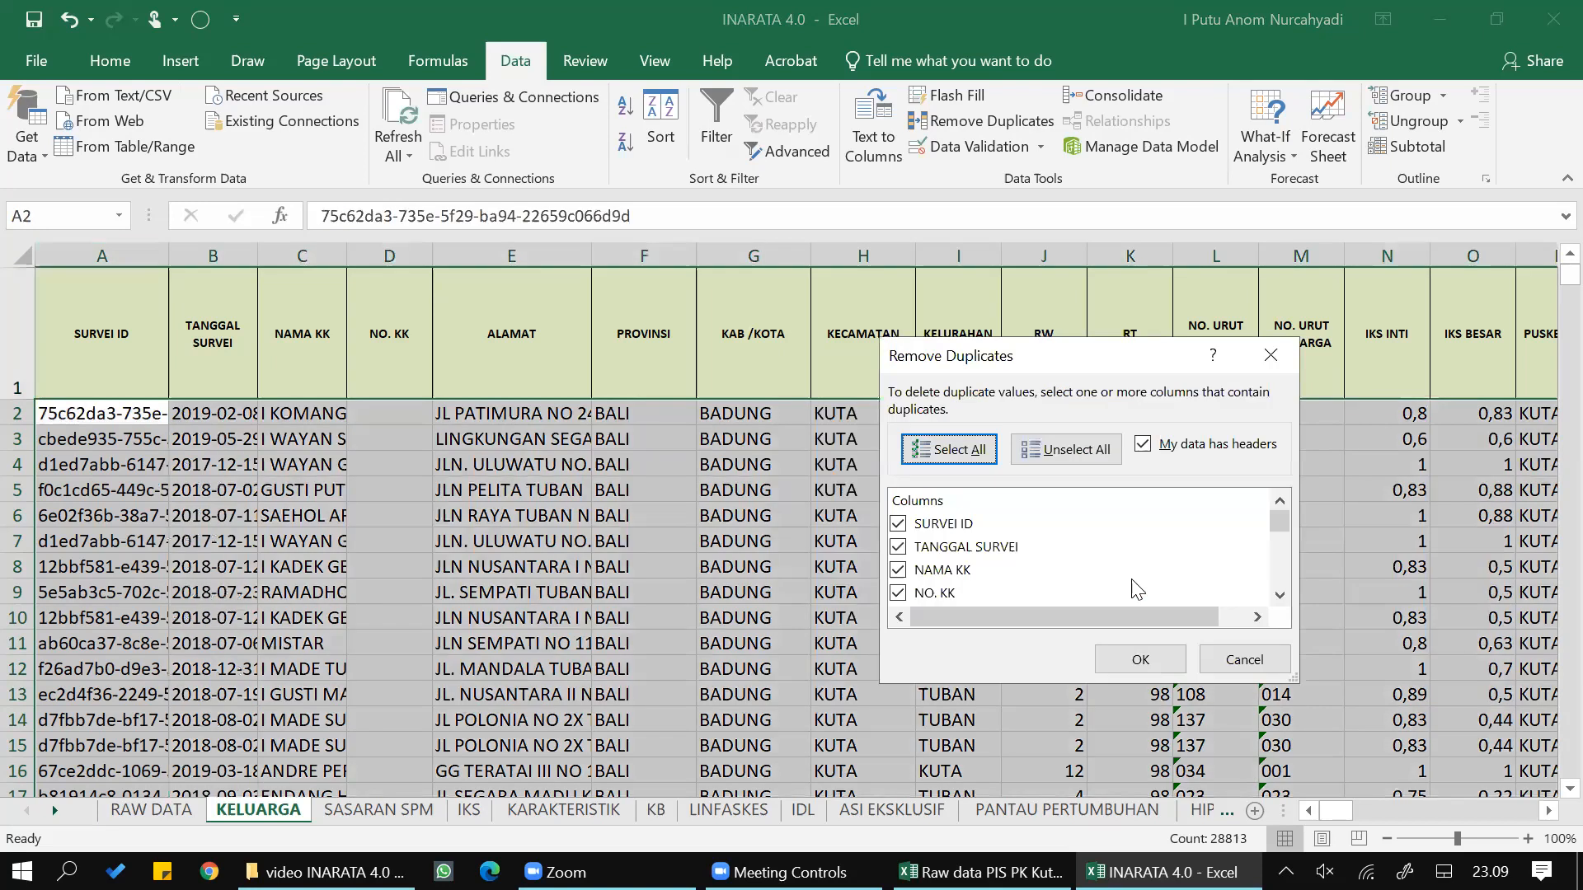
left_click(1069, 452)
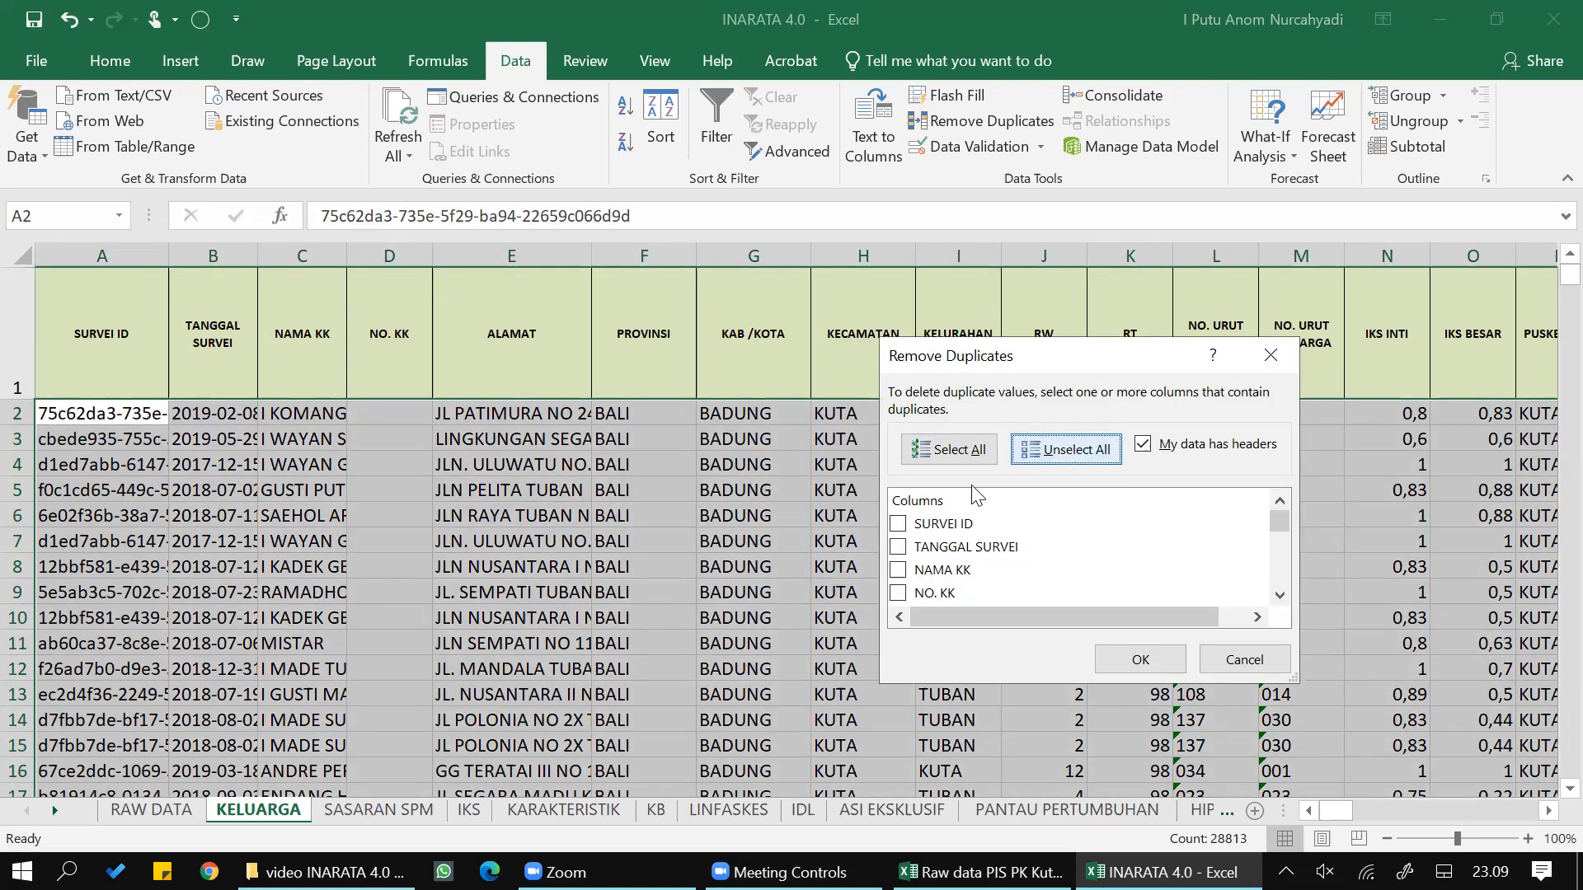
left_click(903, 527)
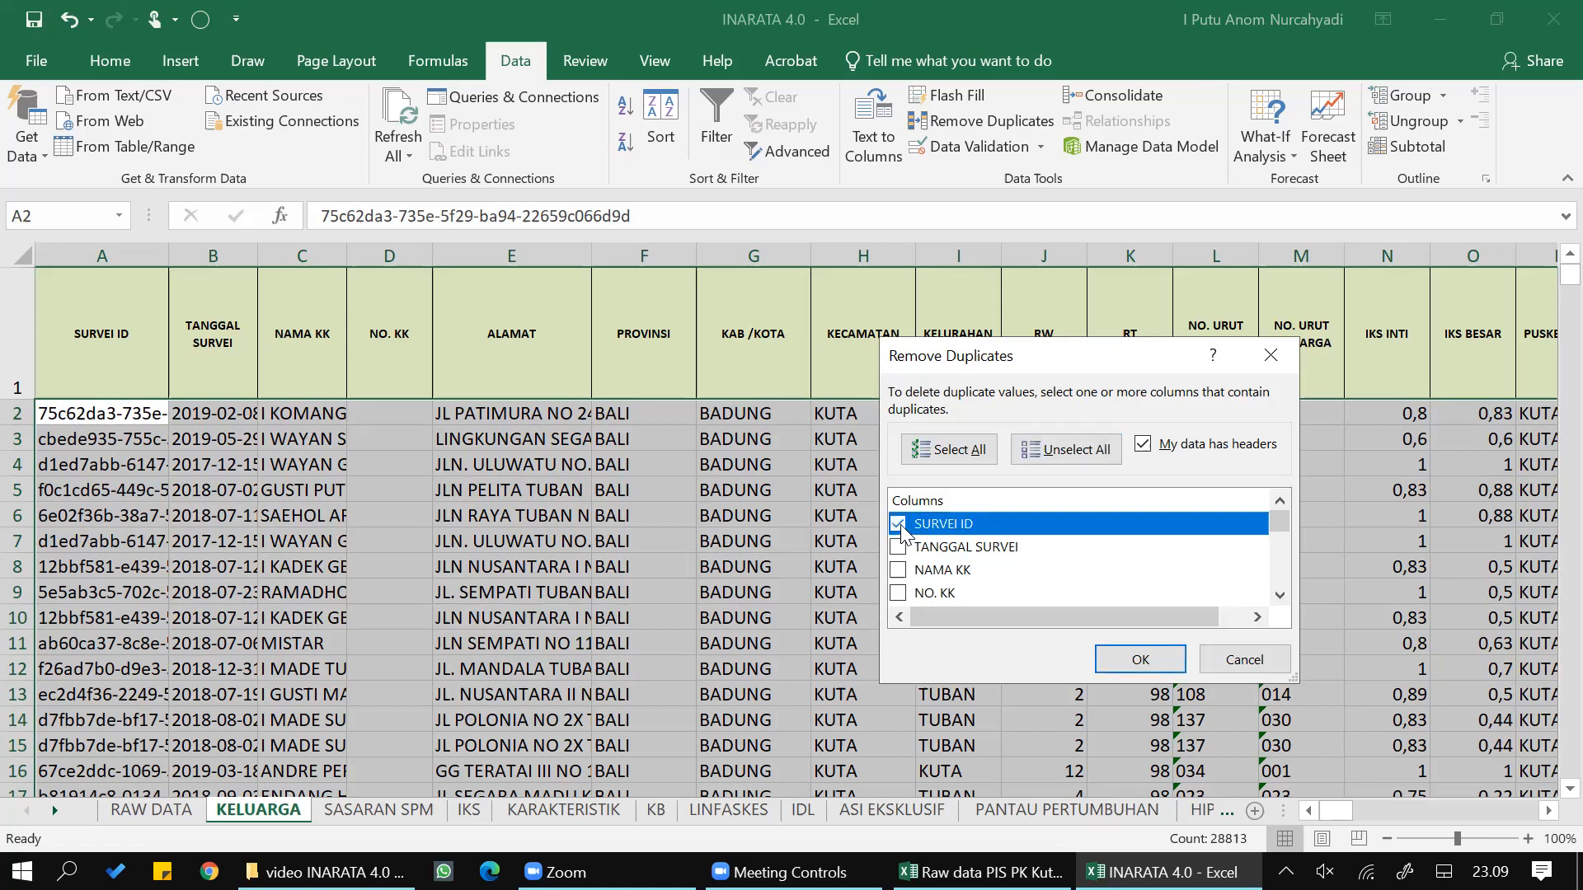
left_click(1129, 664)
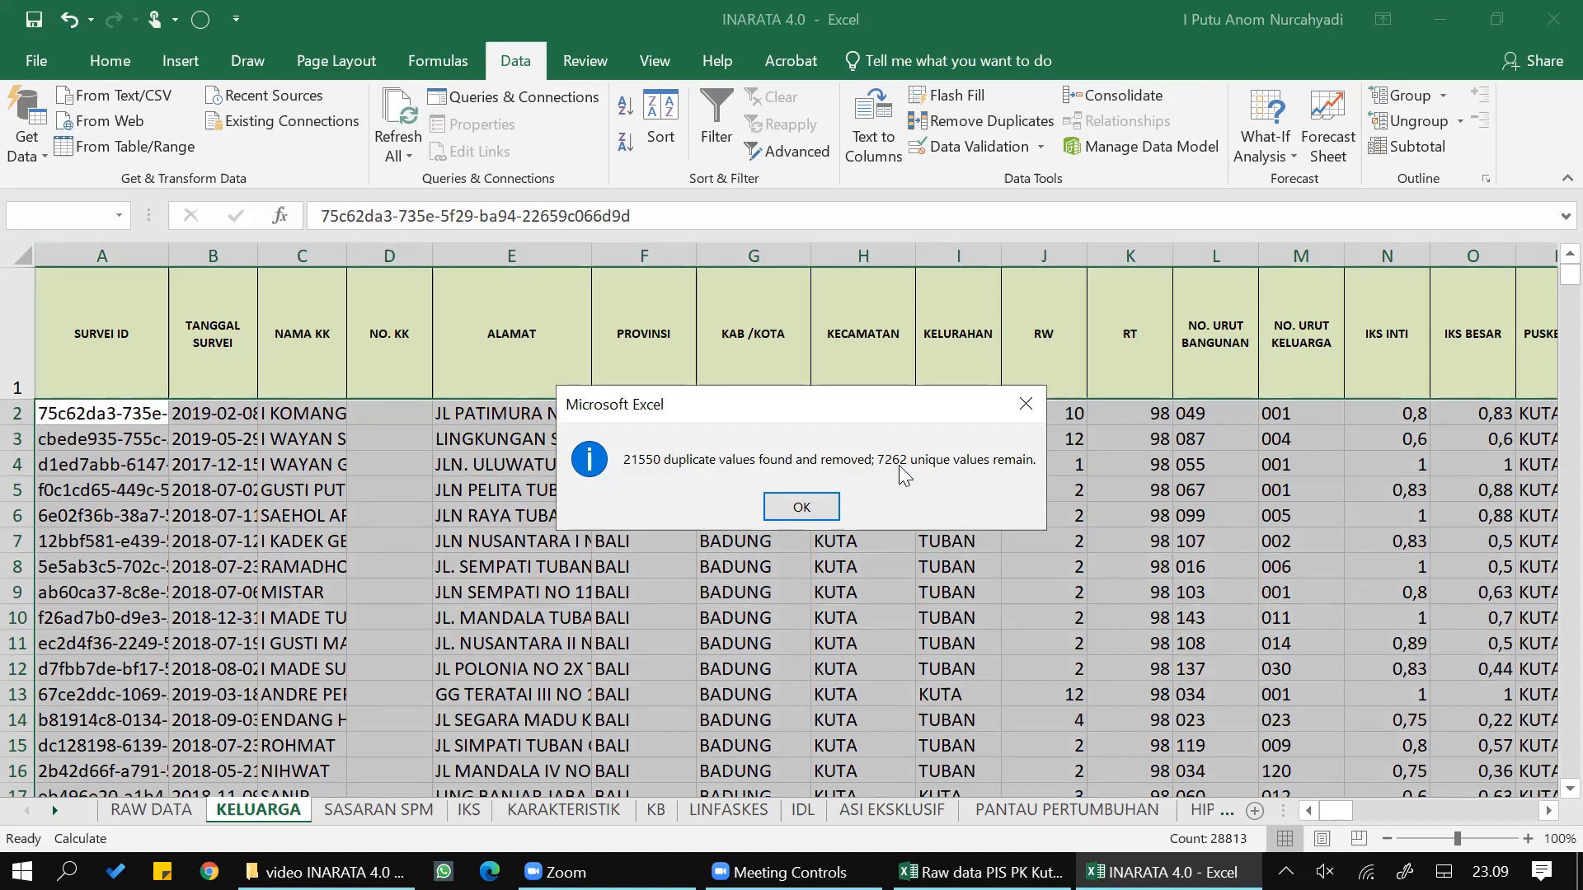
left_click(801, 507)
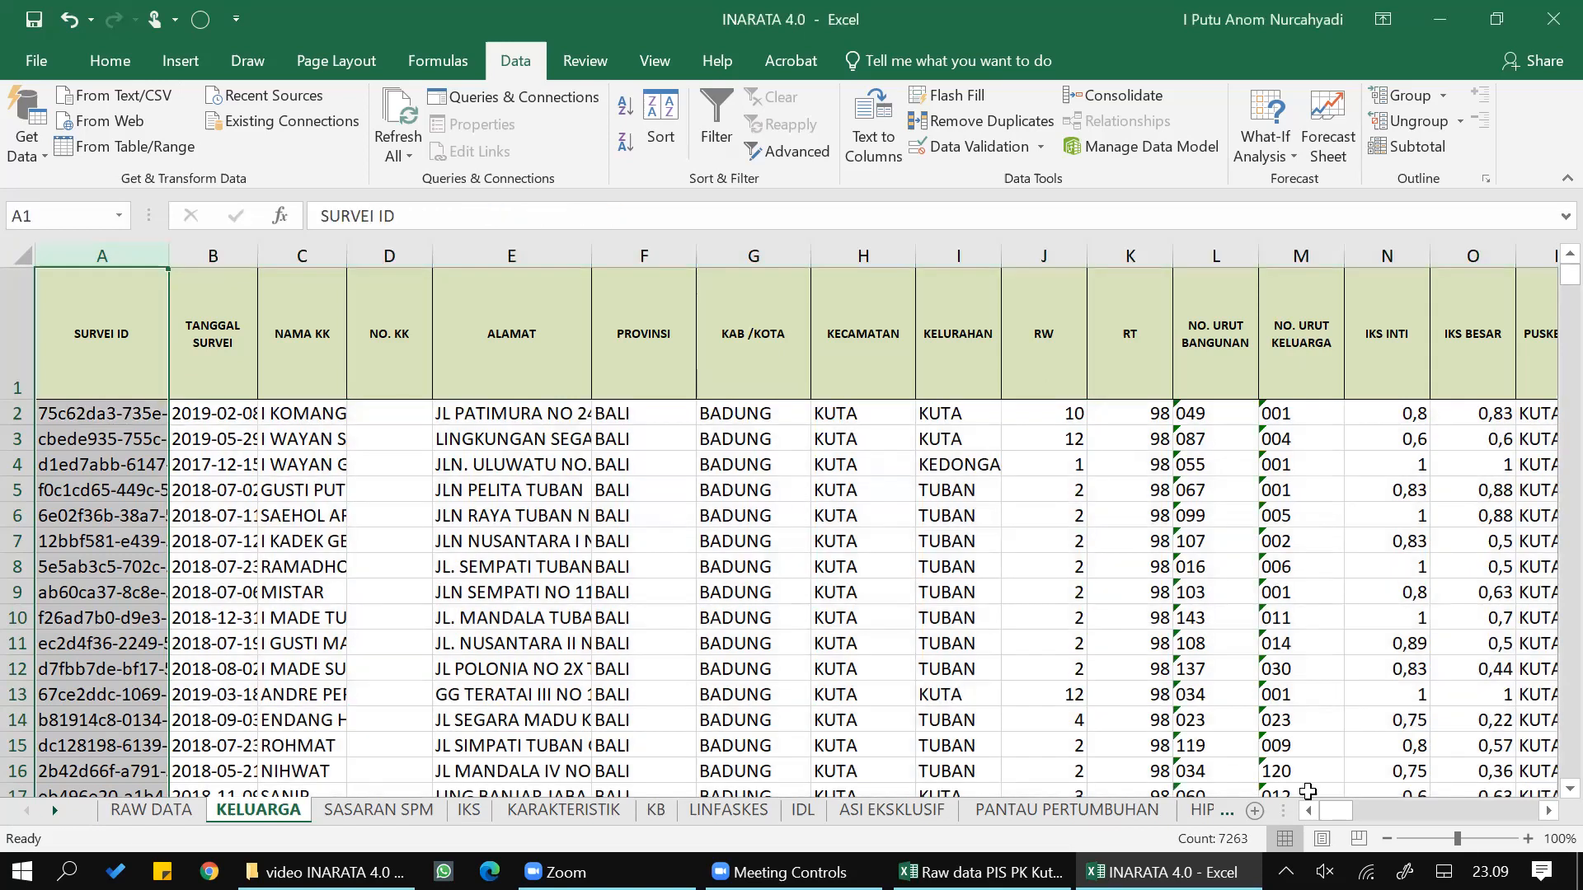
- On the KELUARGA sheet, fill the row 2 formulas in BR2:CK2 down to the last data row
left_click_drag(1337, 811, 1477, 816)
left_click(959, 416)
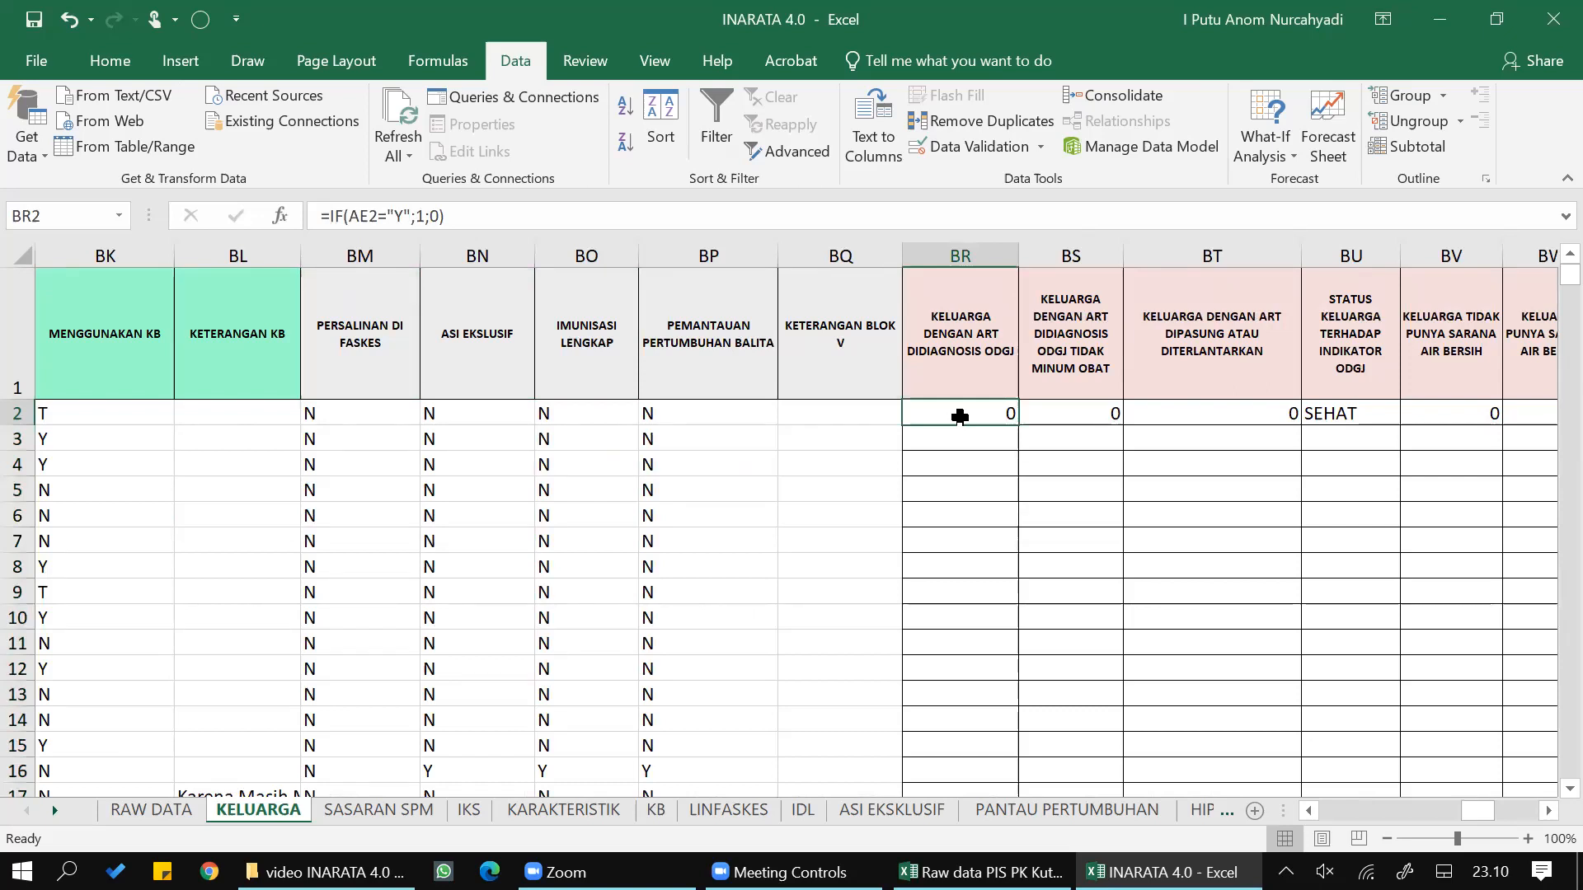
key("shift+Right")
key("shift+Right")
key("shift+Right")
key("shift+Right")
key("shift+Right")
key("shift+Right")
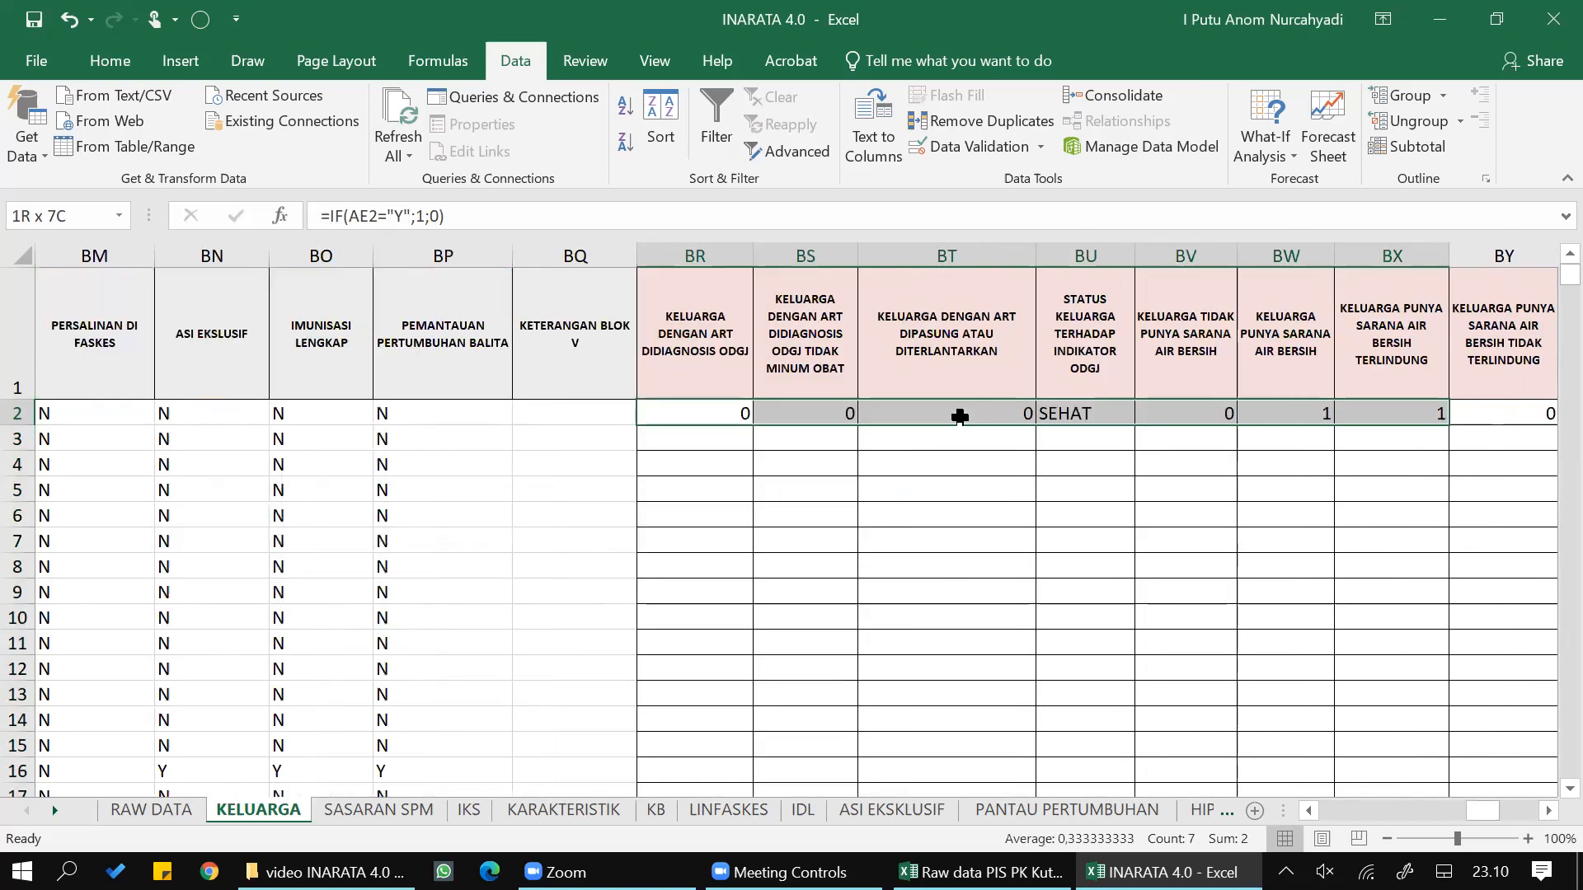
key("shift+Right")
key("shift+Right")
key("shift+Right")
key("shift+Right")
key("shift+Right")
key("shift+Right")
key("shift+Right")
key("shift+Right")
key("shift+Right")
key("shift+Right")
key("shift+Right")
key("shift+Right")
key("shift+Right")
key("shift+Right")
key("shift+Right")
key("shift+Right")
key("shift+Right")
key("shift+Right")
key("shift+Right")
key("shift+Right")
key("shift+Left")
key("shift+Left")
key("shift+Left")
key("shift+Left")
key("shift+Left")
key("shift+Left")
key("shift+Left")
key("shift+Left")
key("shift+Left")
key("shift+Left")
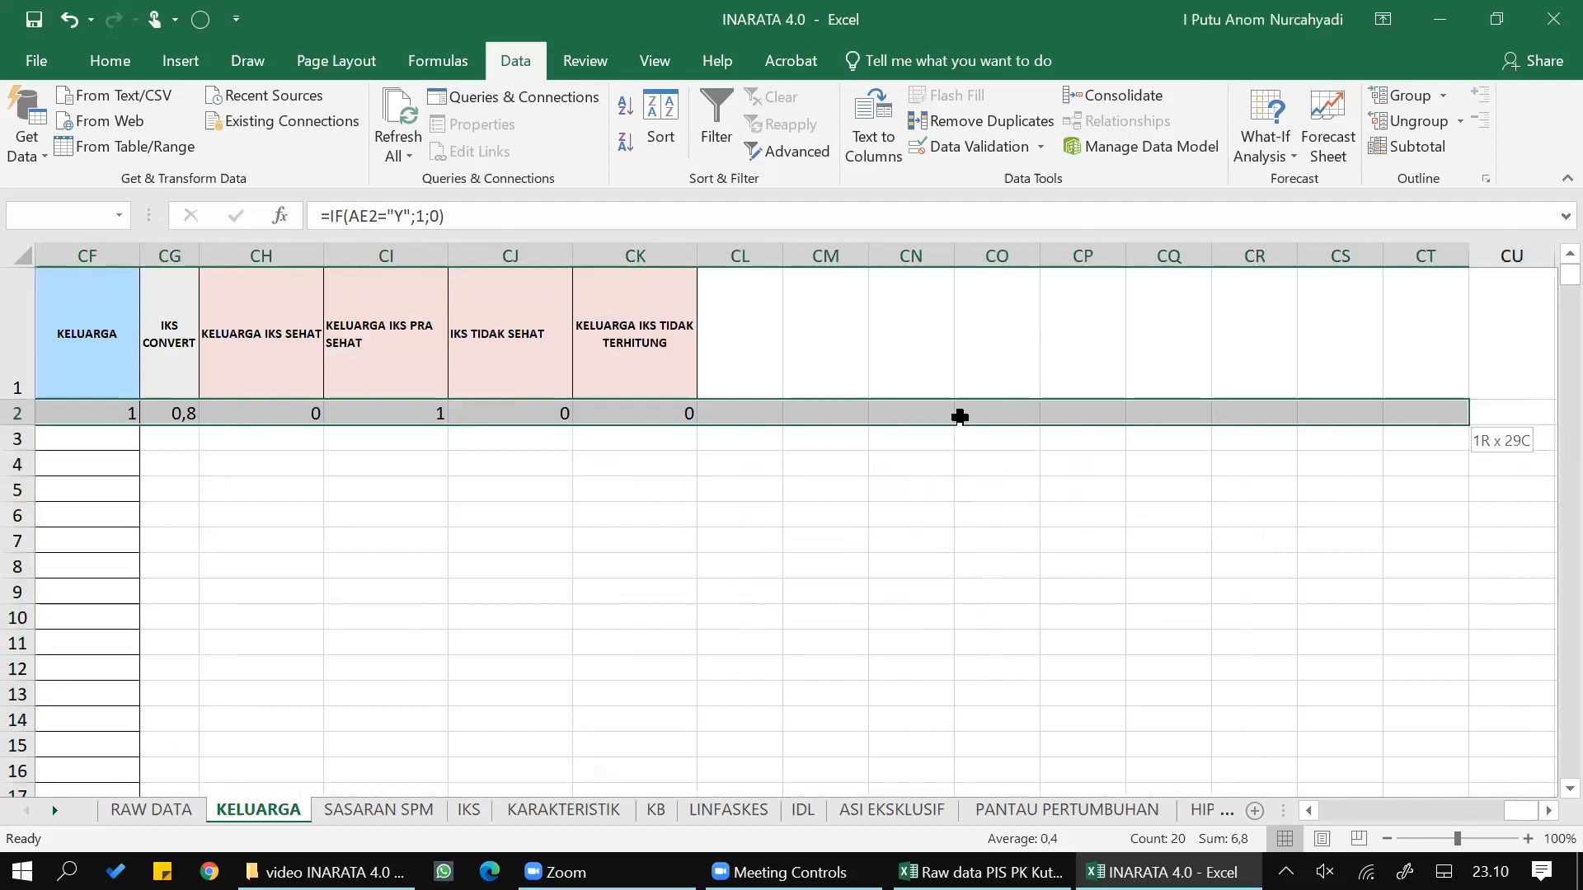
key("shift+Left")
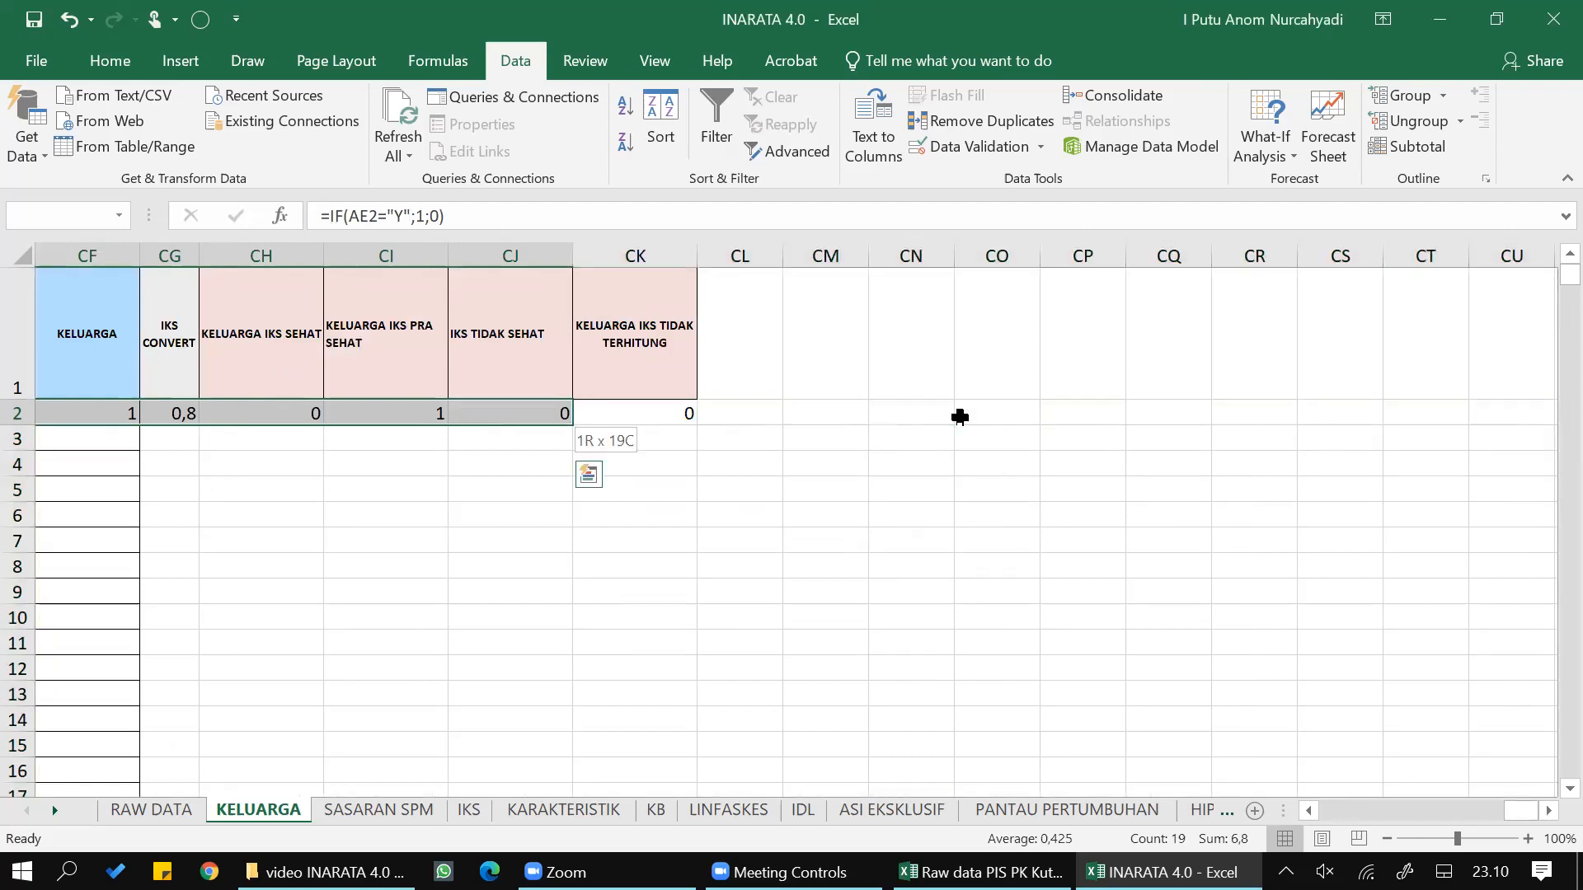
key("shift+Right")
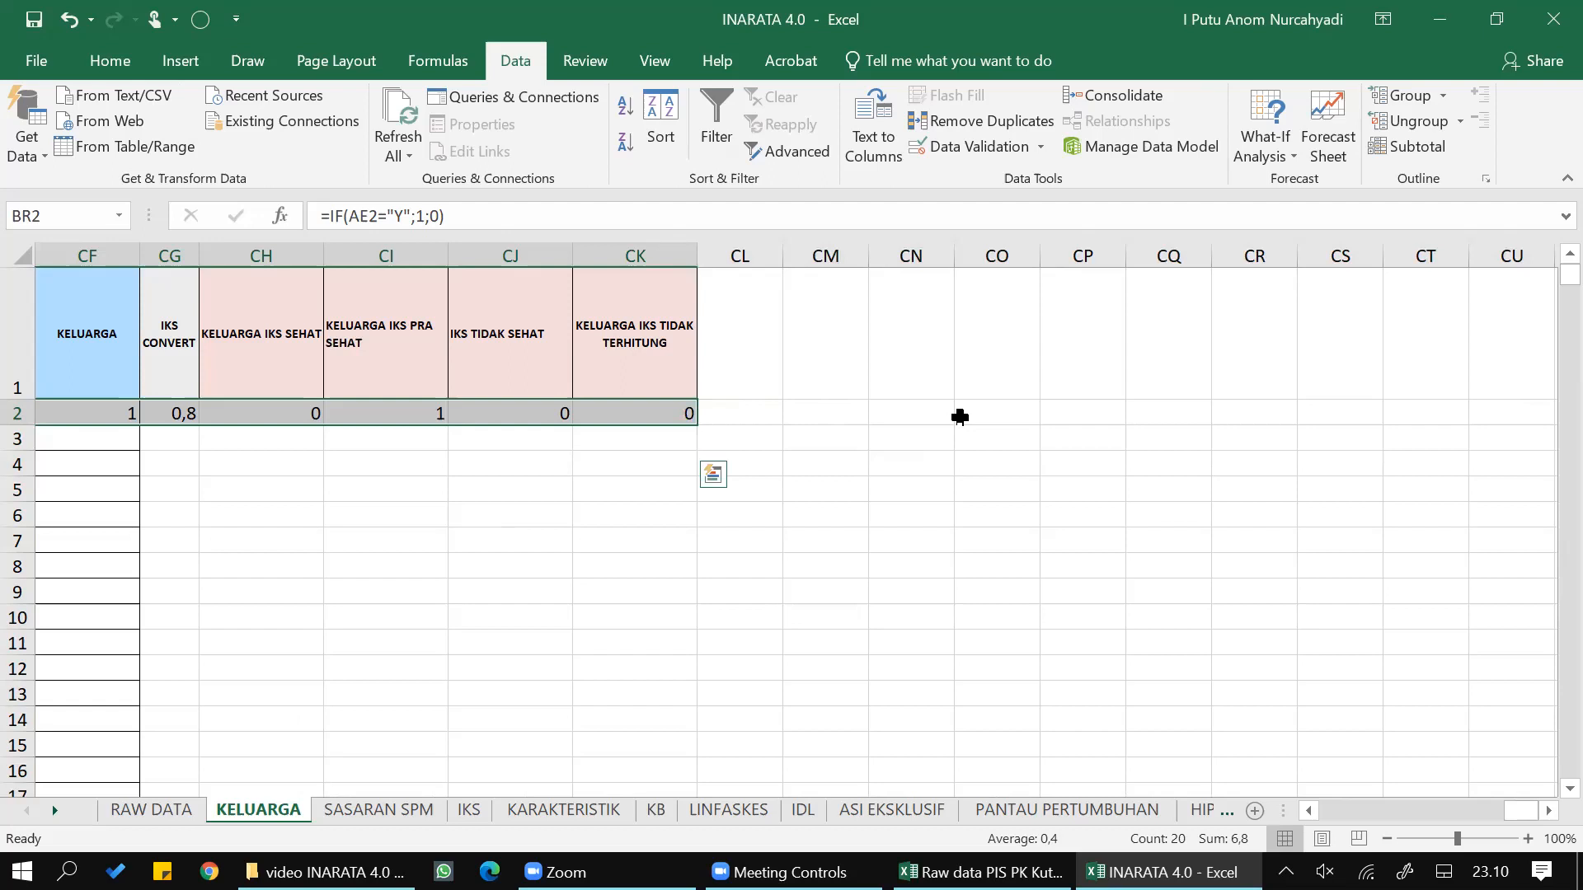
double_click(692, 423)
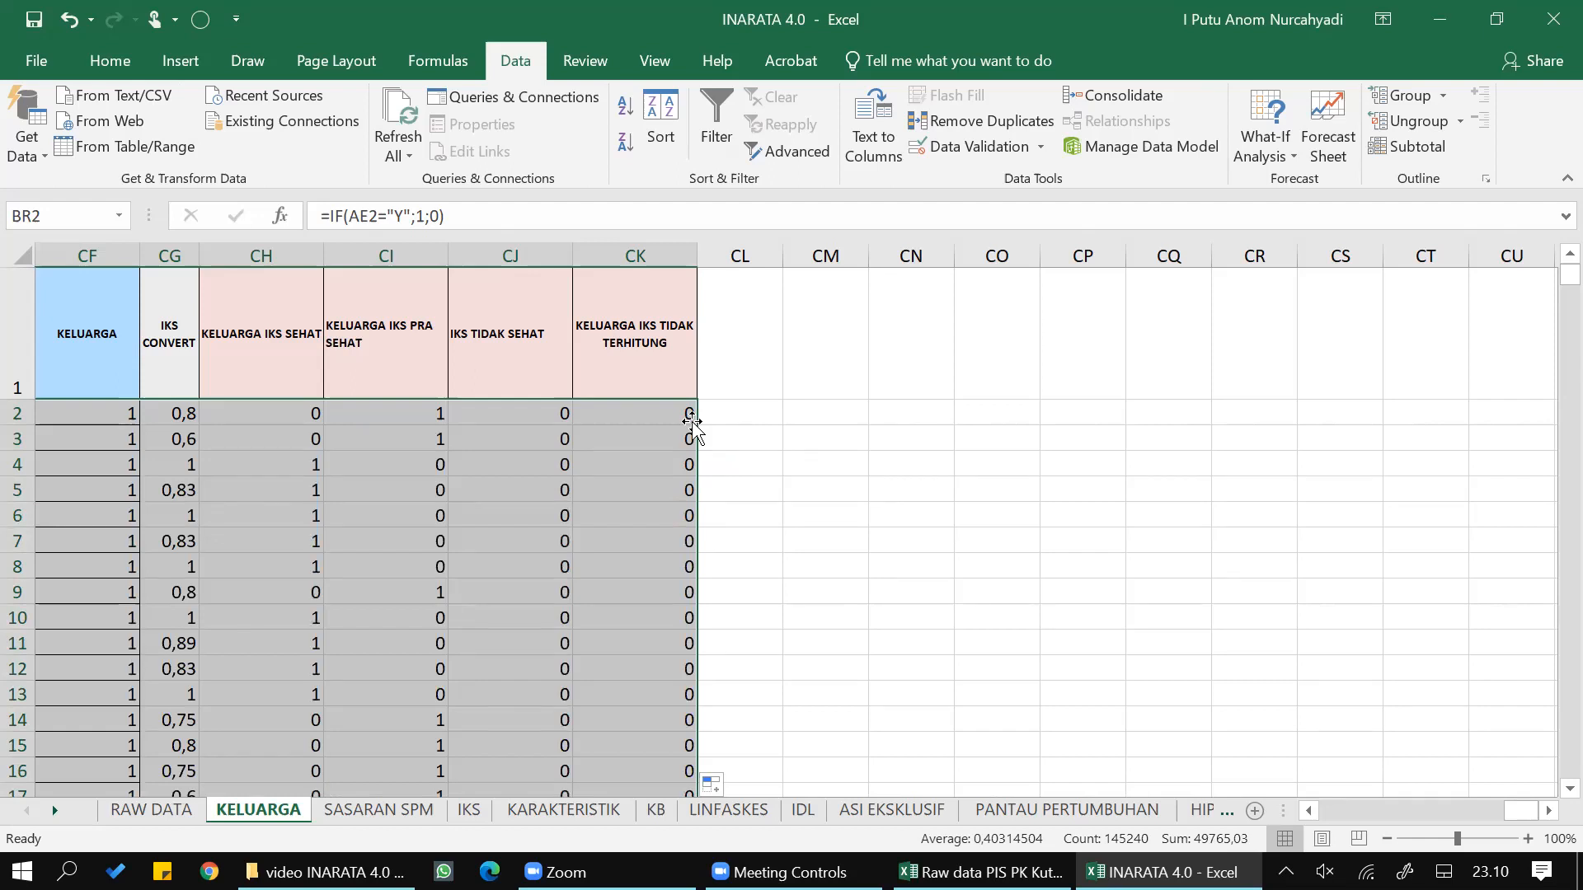
- Save the workbook as a new Excel file named latihan in the video INARATA 4.0 dan raw data folder
left_click(45, 67)
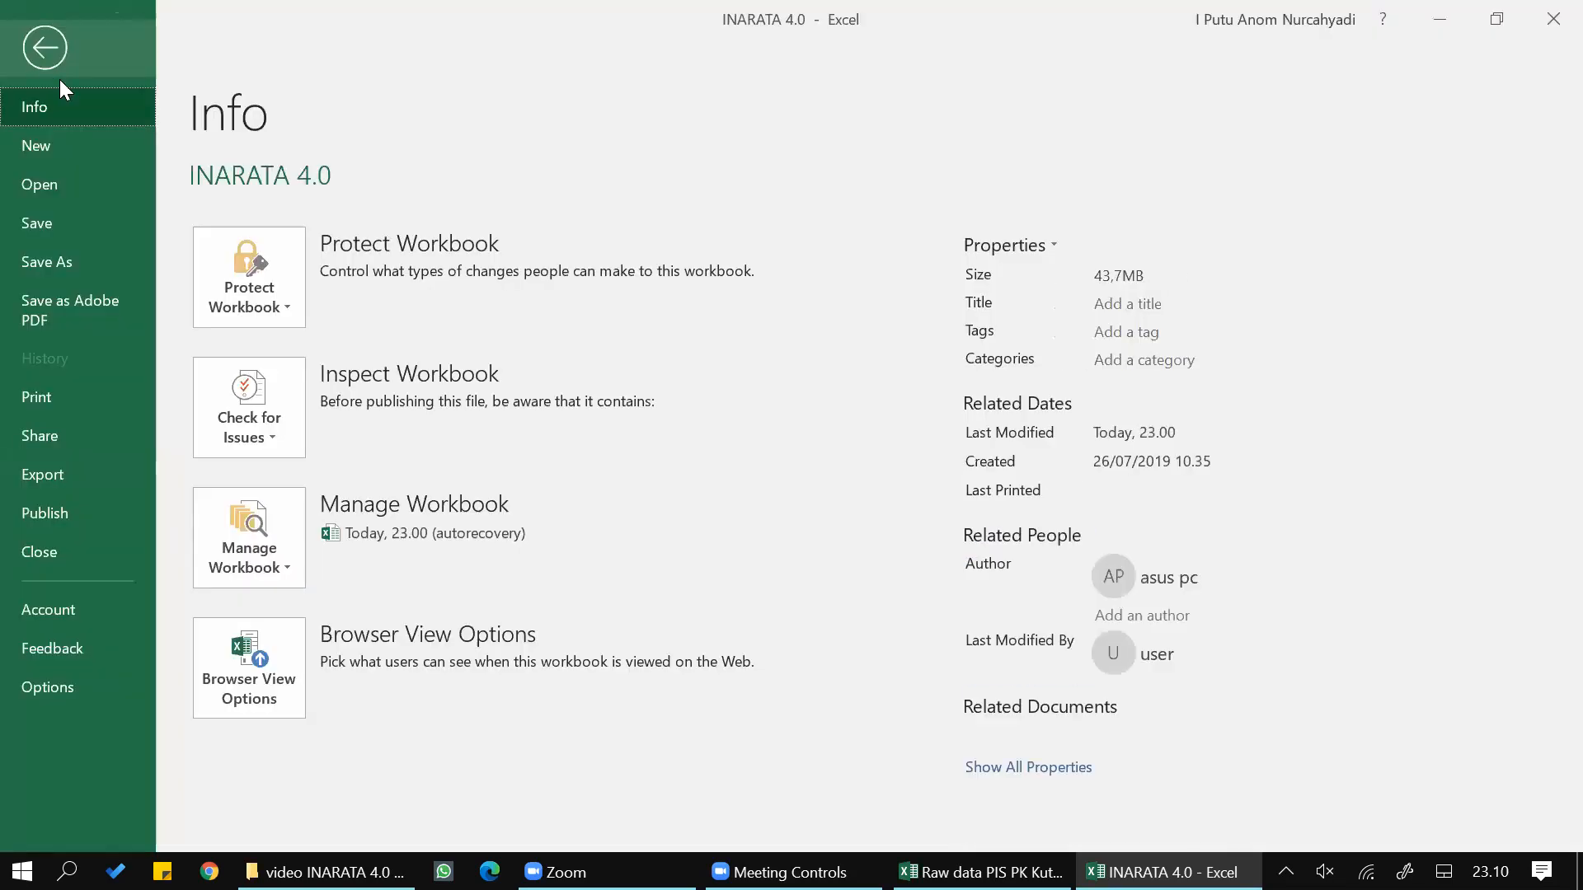
left_click(53, 261)
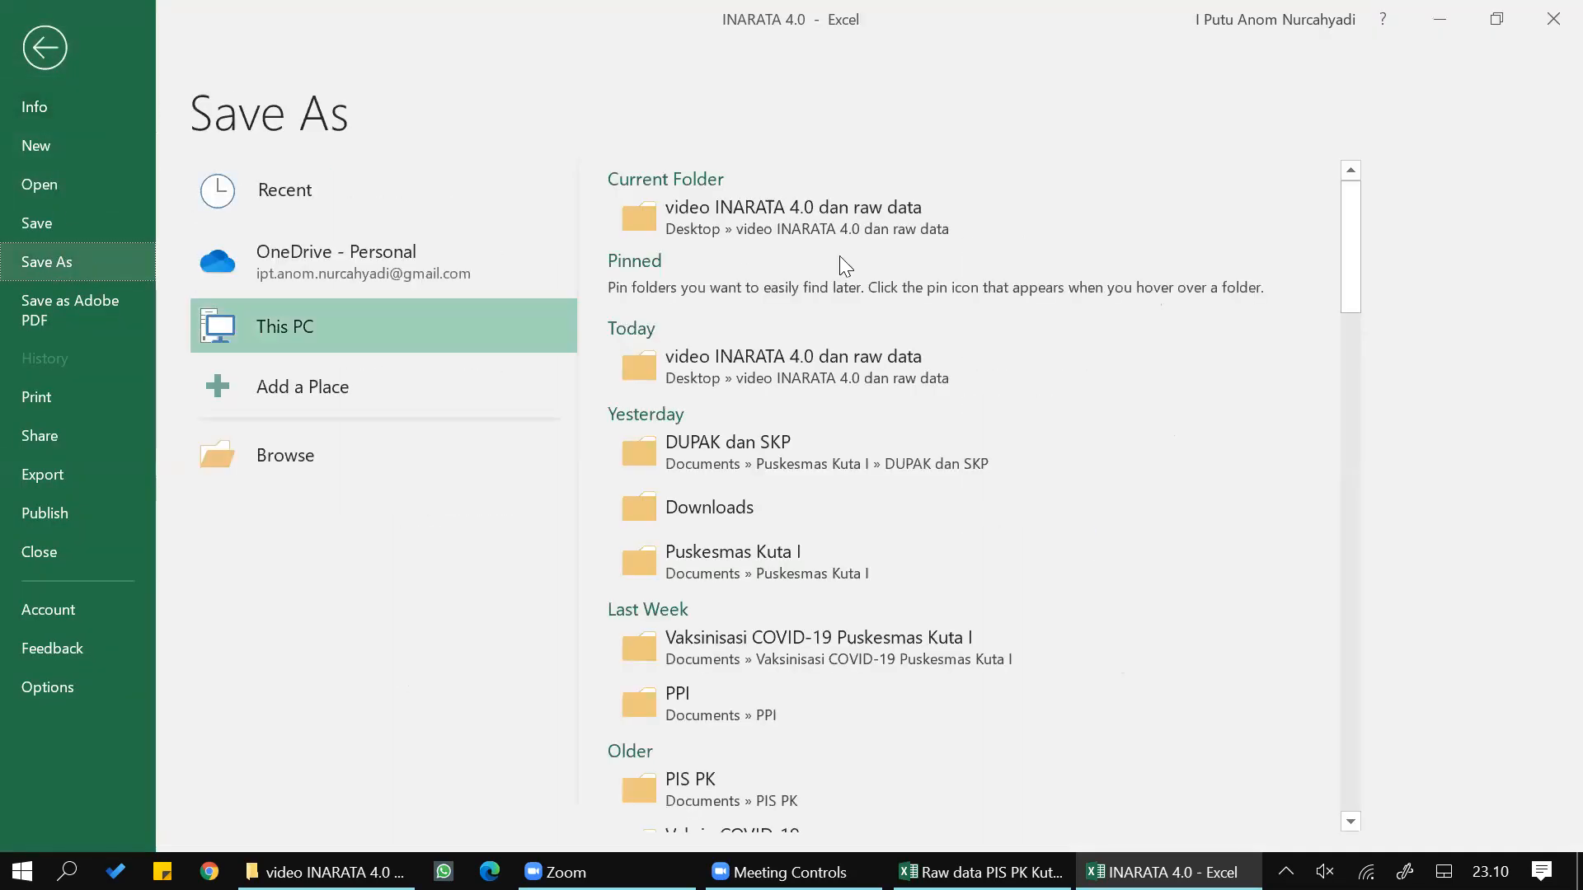
left_click(958, 219)
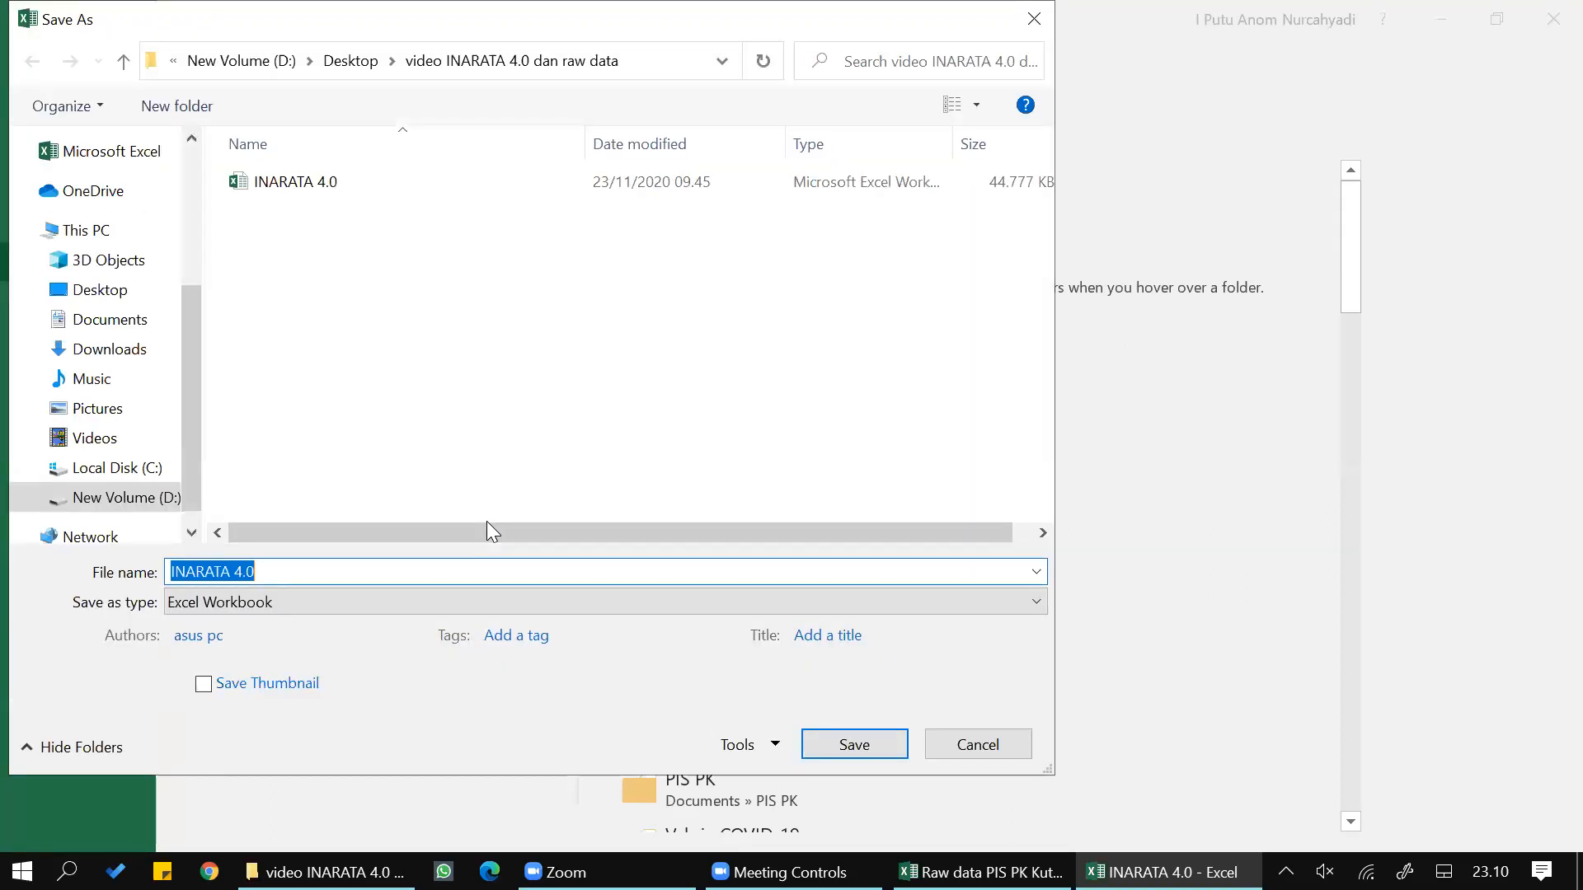
type("latihan")
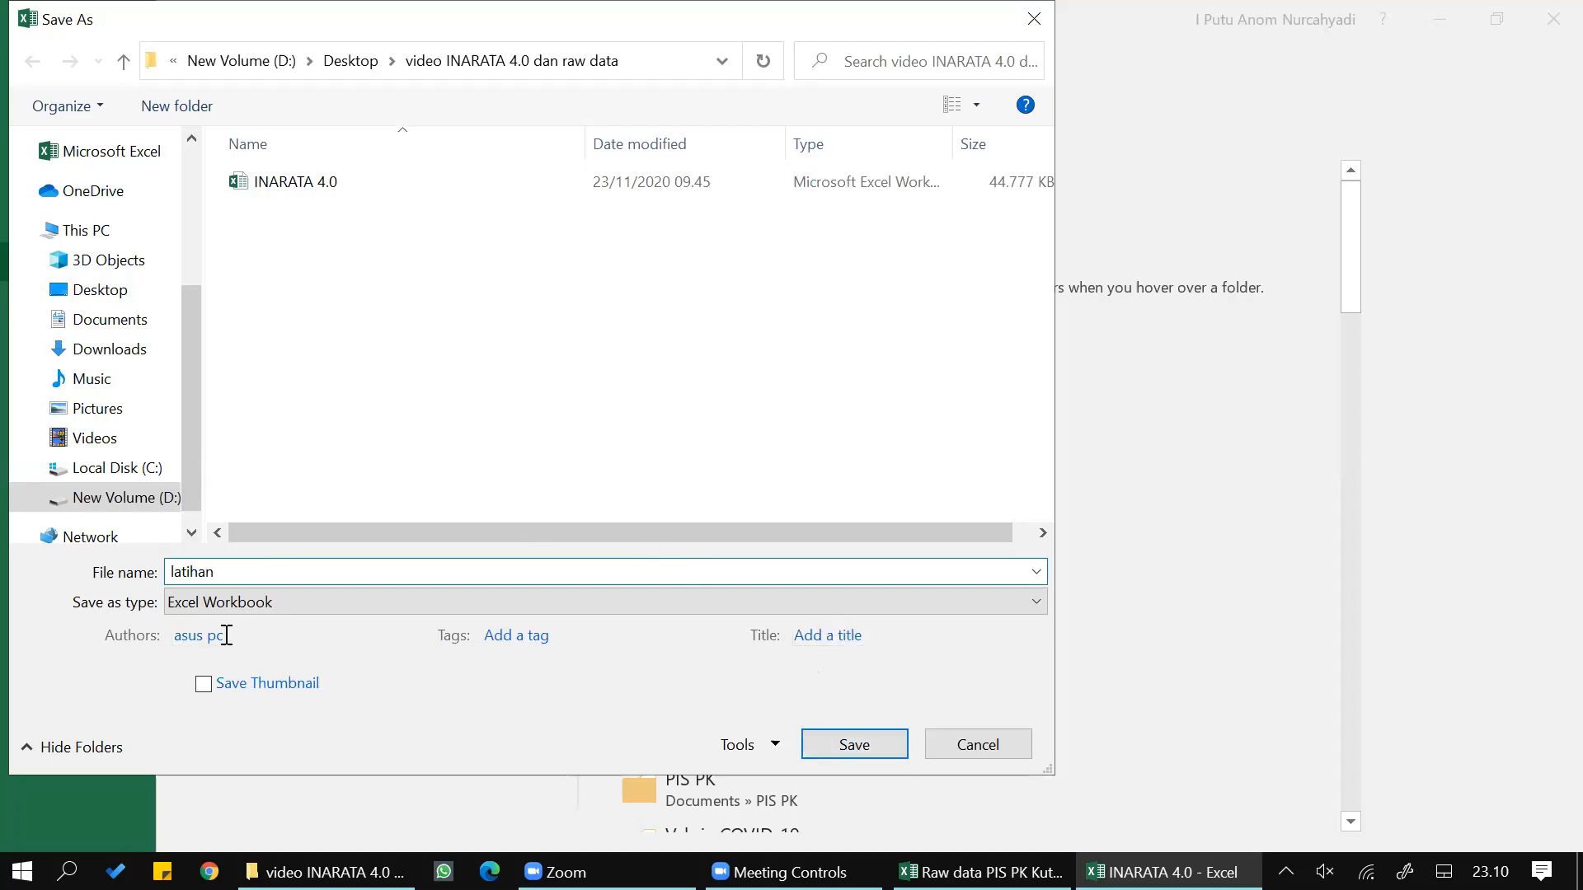
left_click(868, 746)
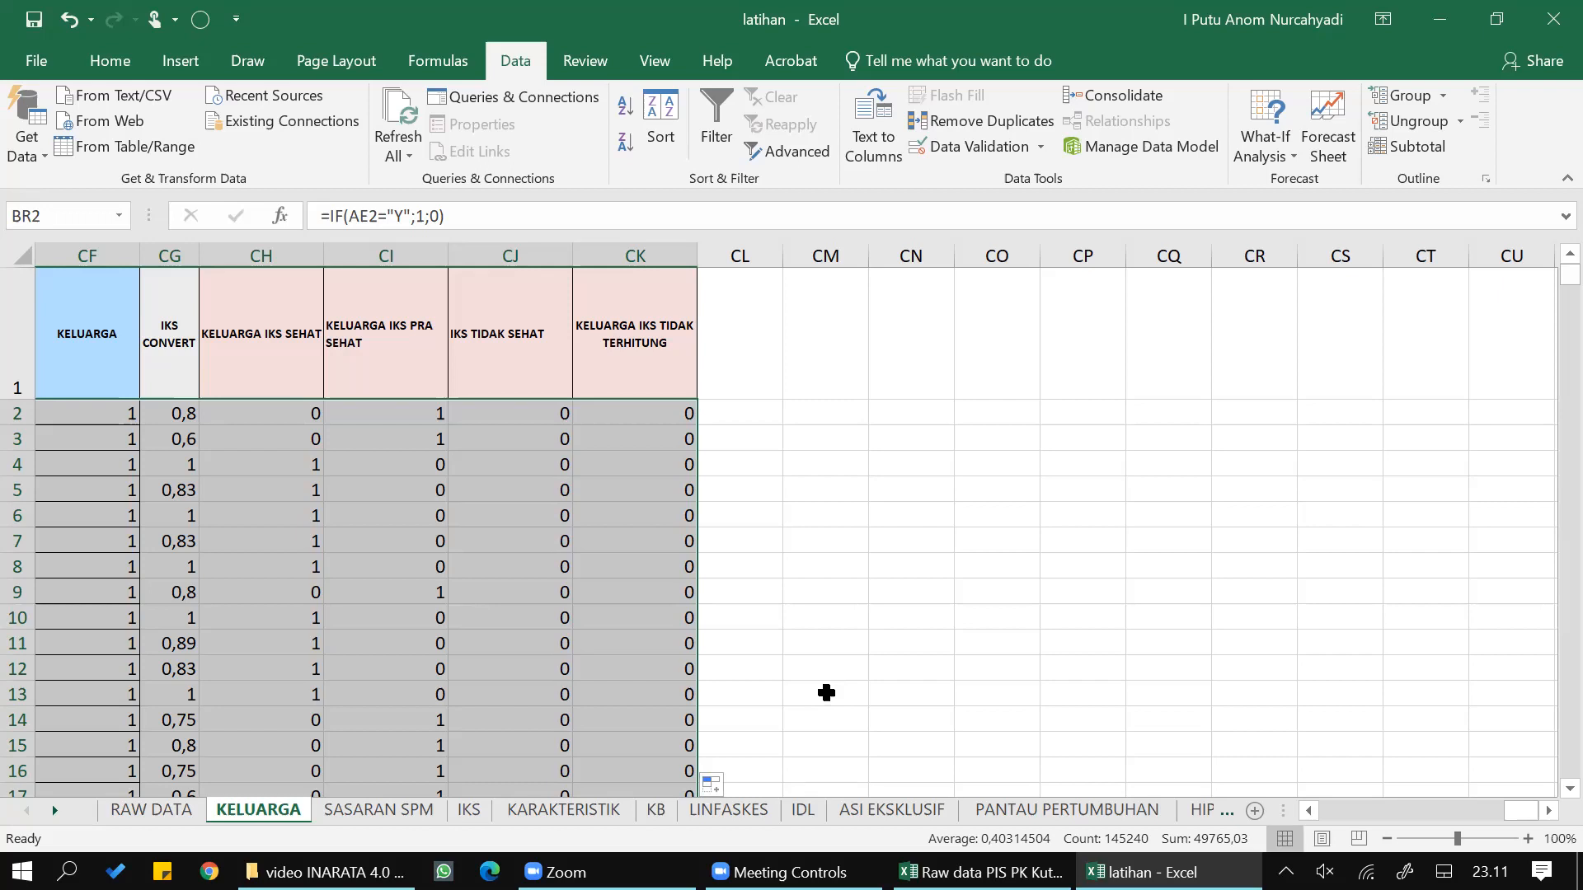
- Refresh all PivotTables in the workbook, agreeing to replace the existing data in every report sheet, including IKS, JAMBAN, ROKOK, SASARAN SPM and TB PARU
left_click(575, 598)
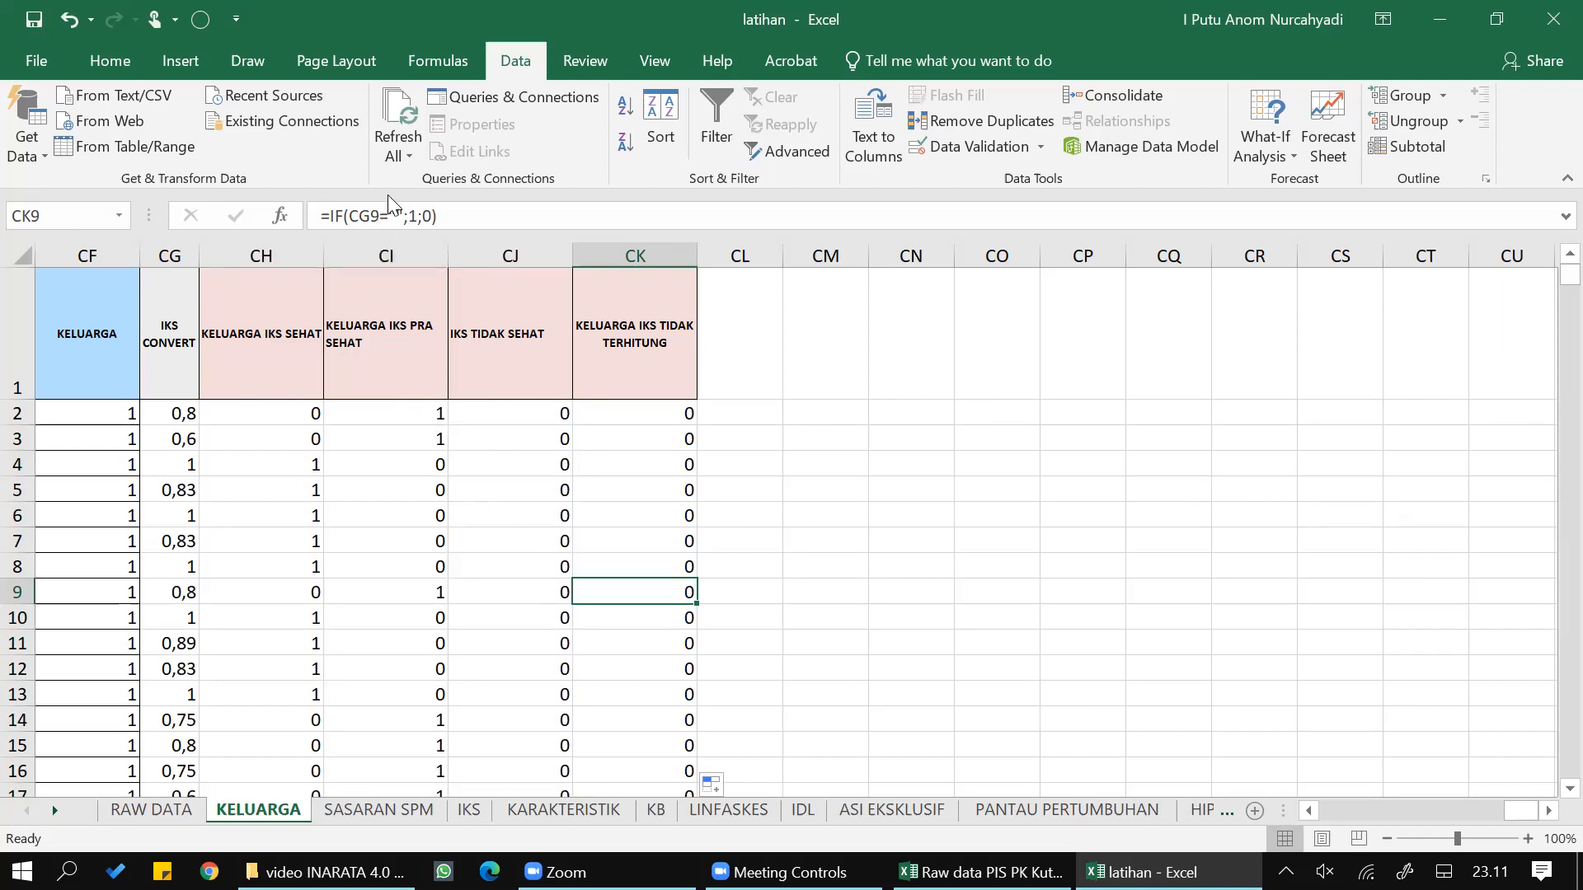
left_click(395, 107)
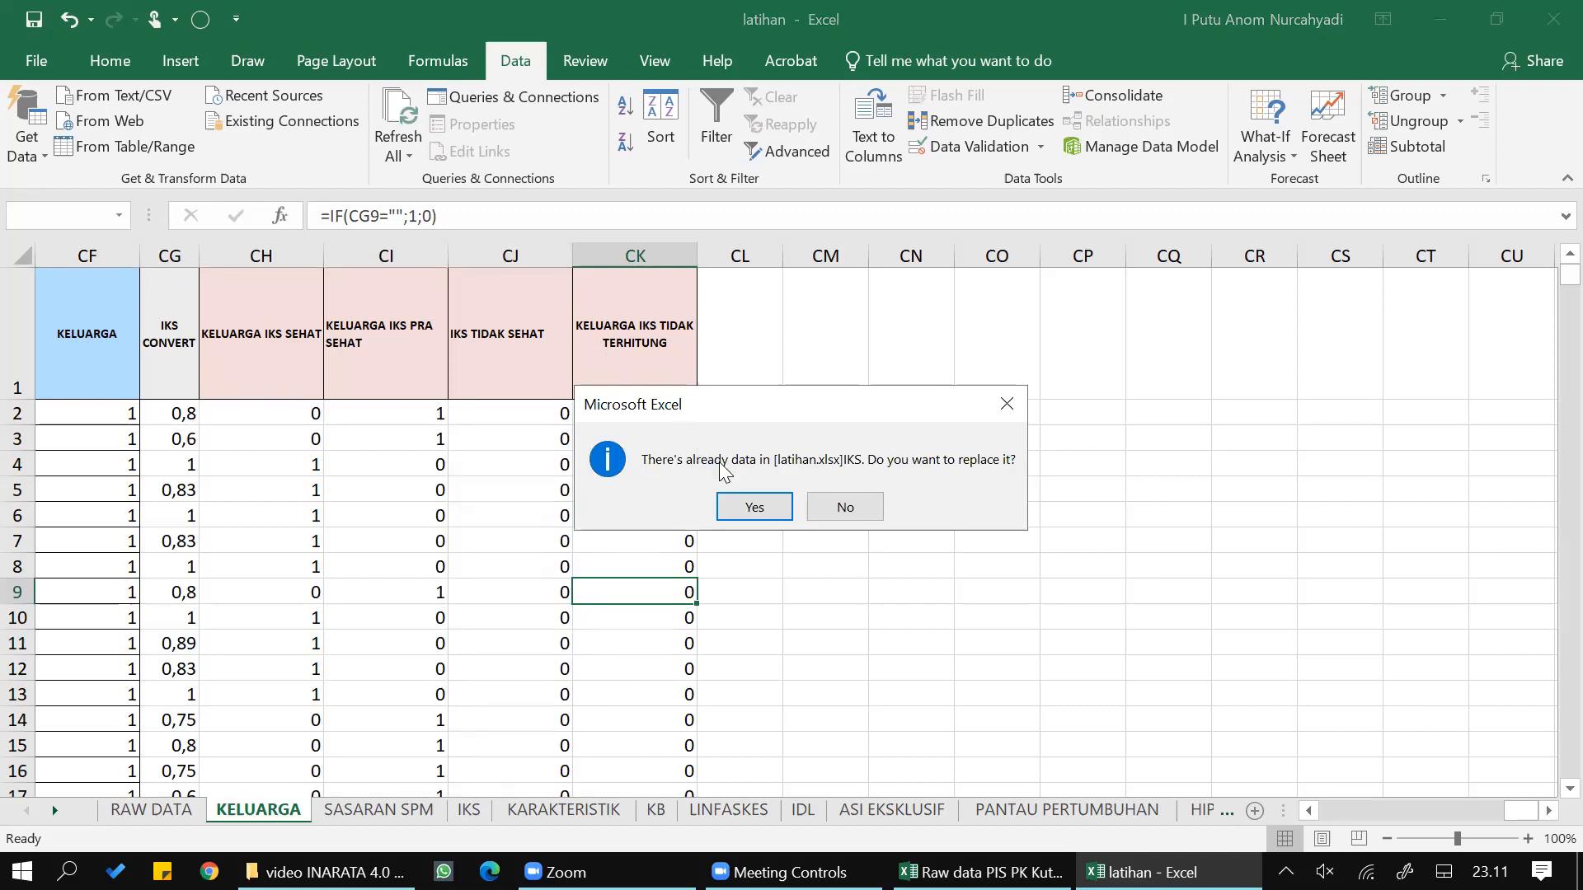
left_click(746, 508)
left_click(746, 509)
left_click(746, 508)
left_click(746, 508)
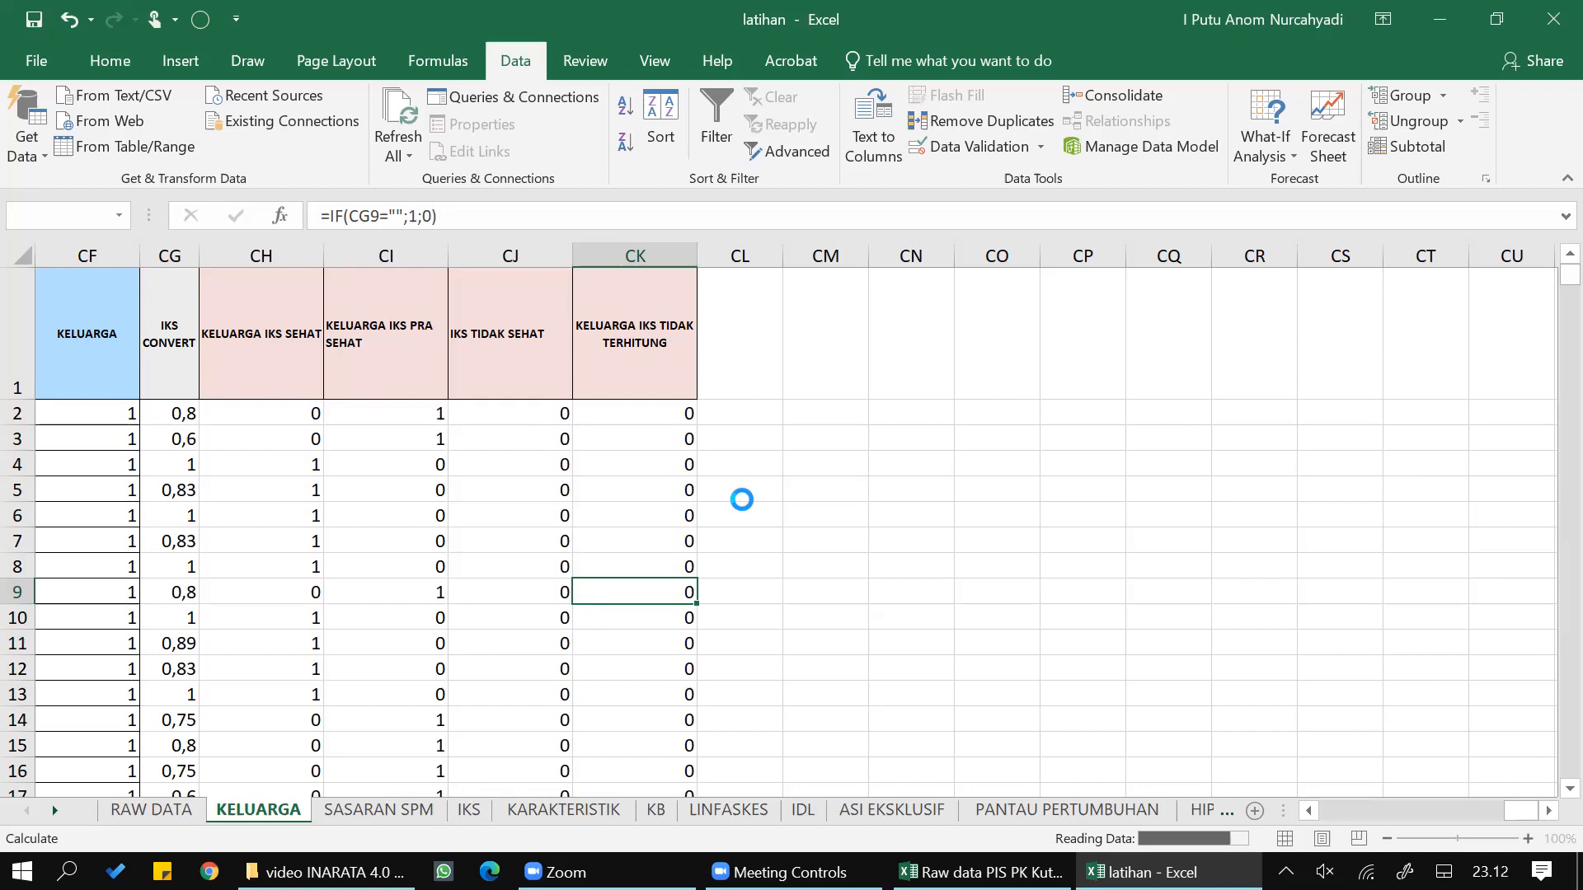
left_click(747, 508)
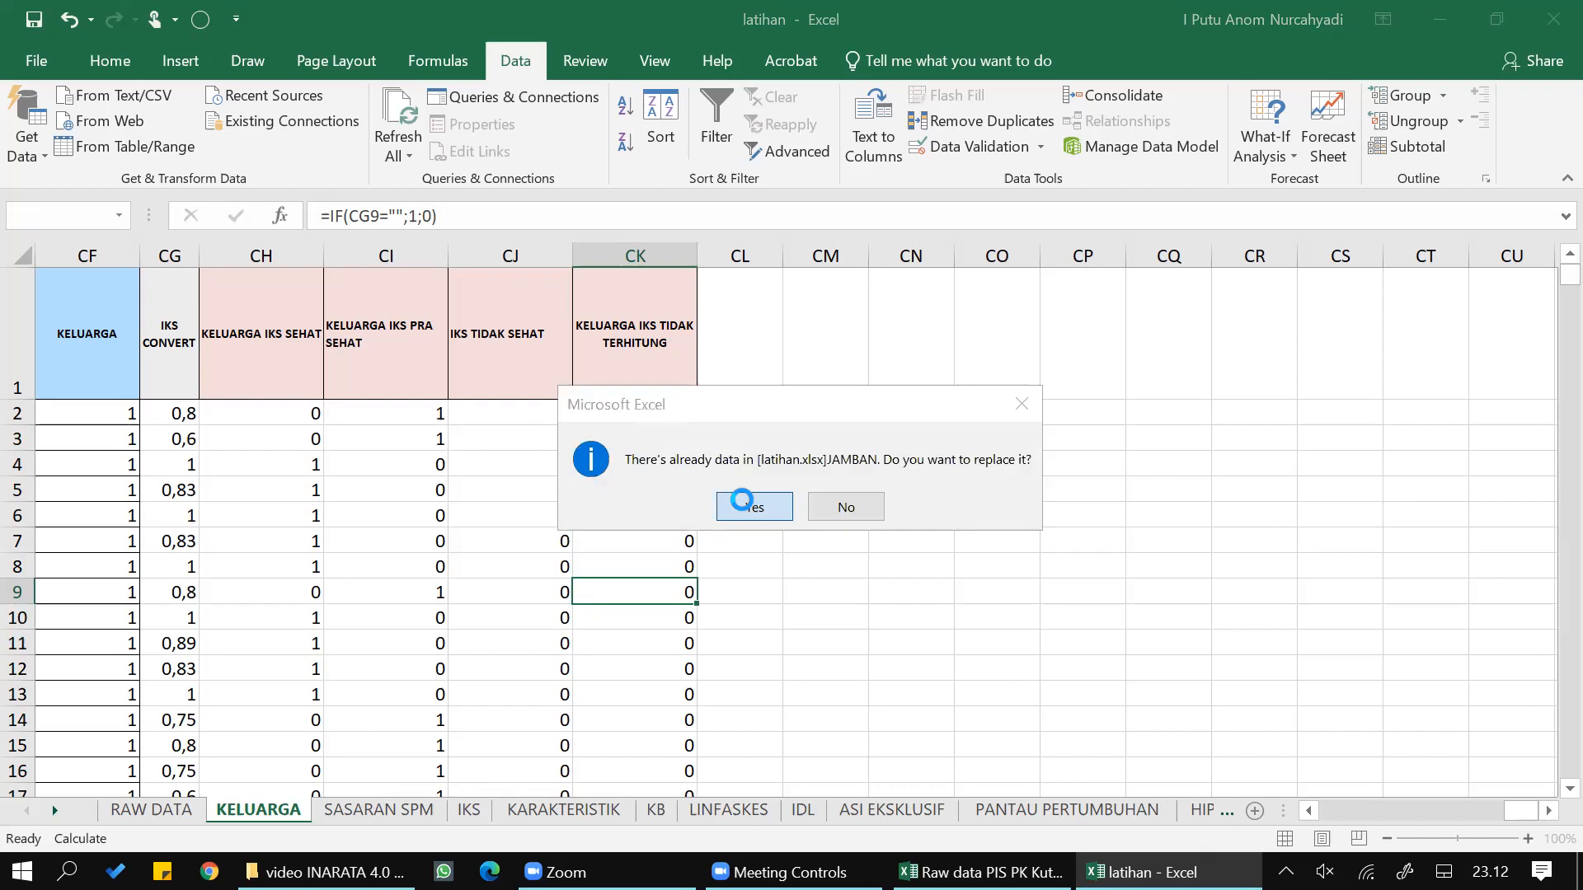
left_click(746, 505)
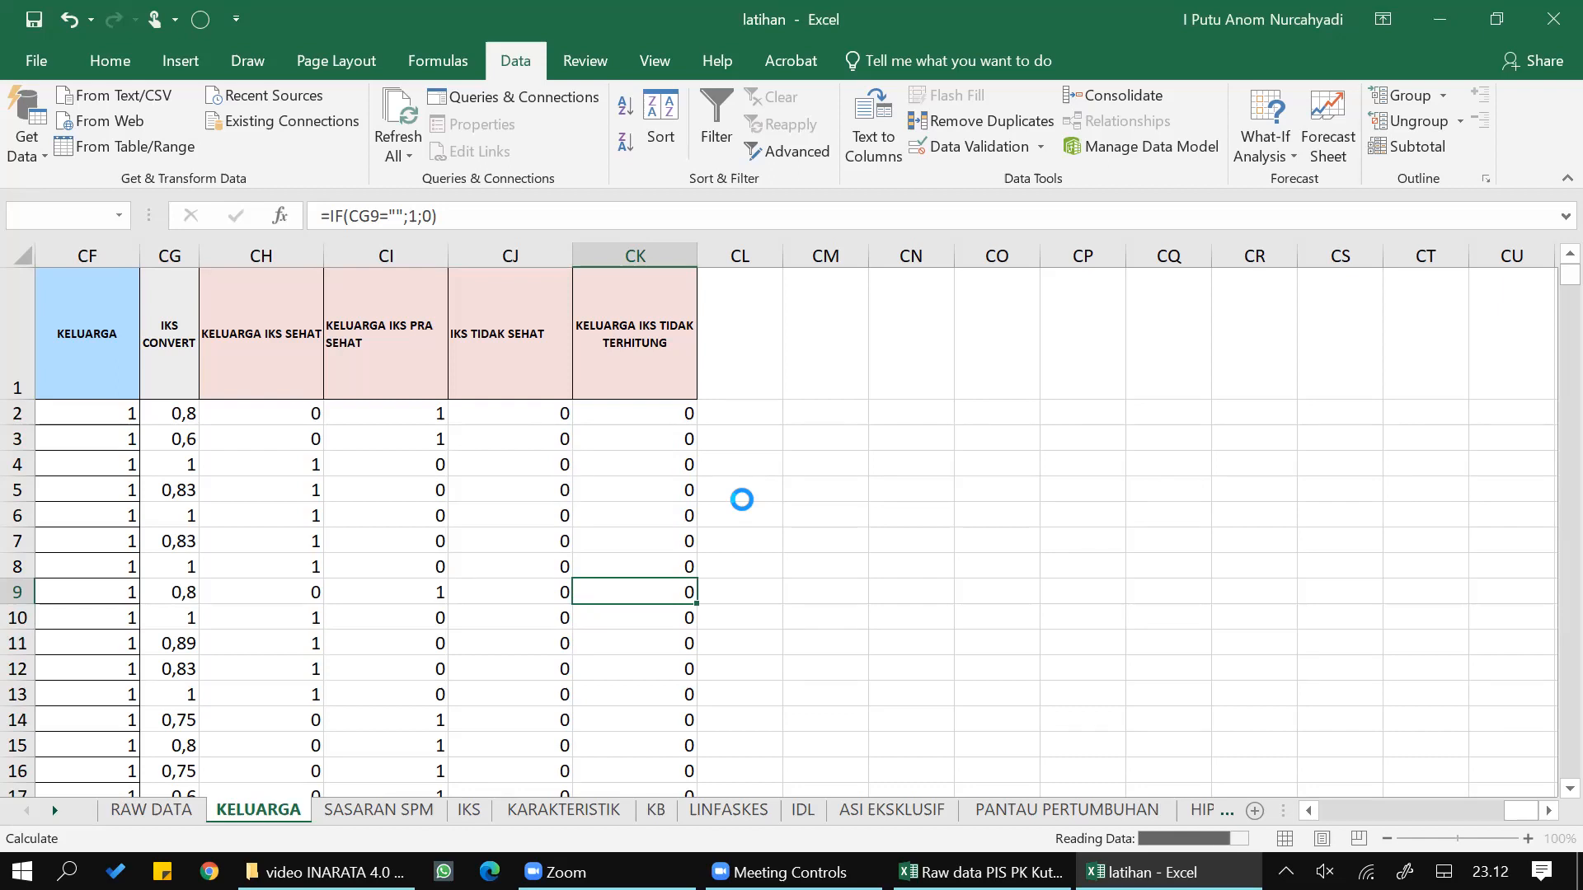
left_click(746, 507)
left_click(747, 507)
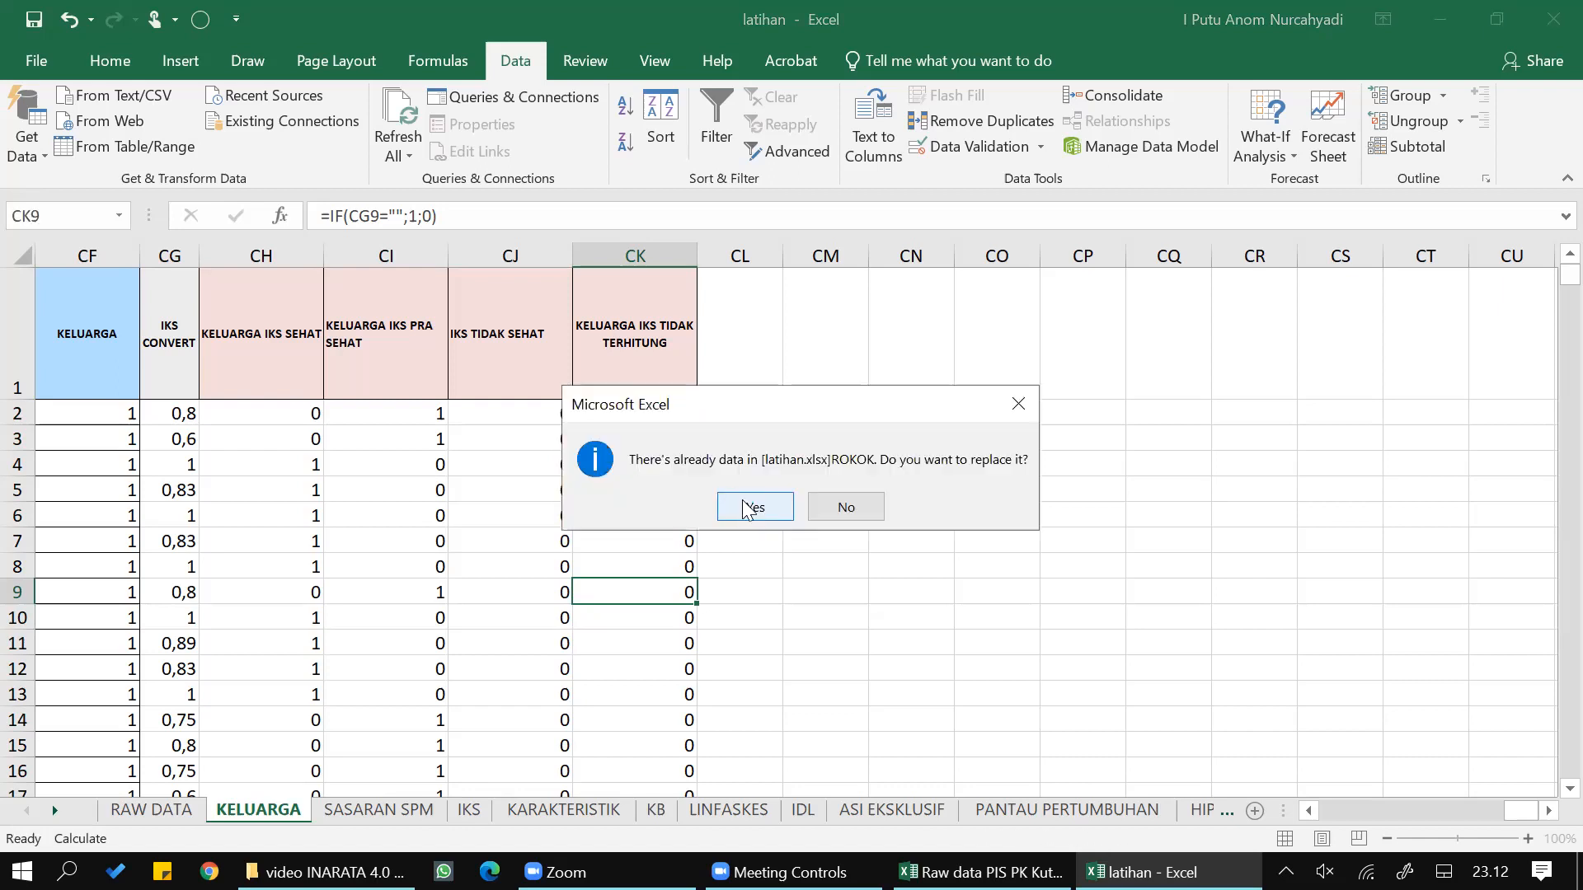
left_click(748, 508)
left_click(748, 507)
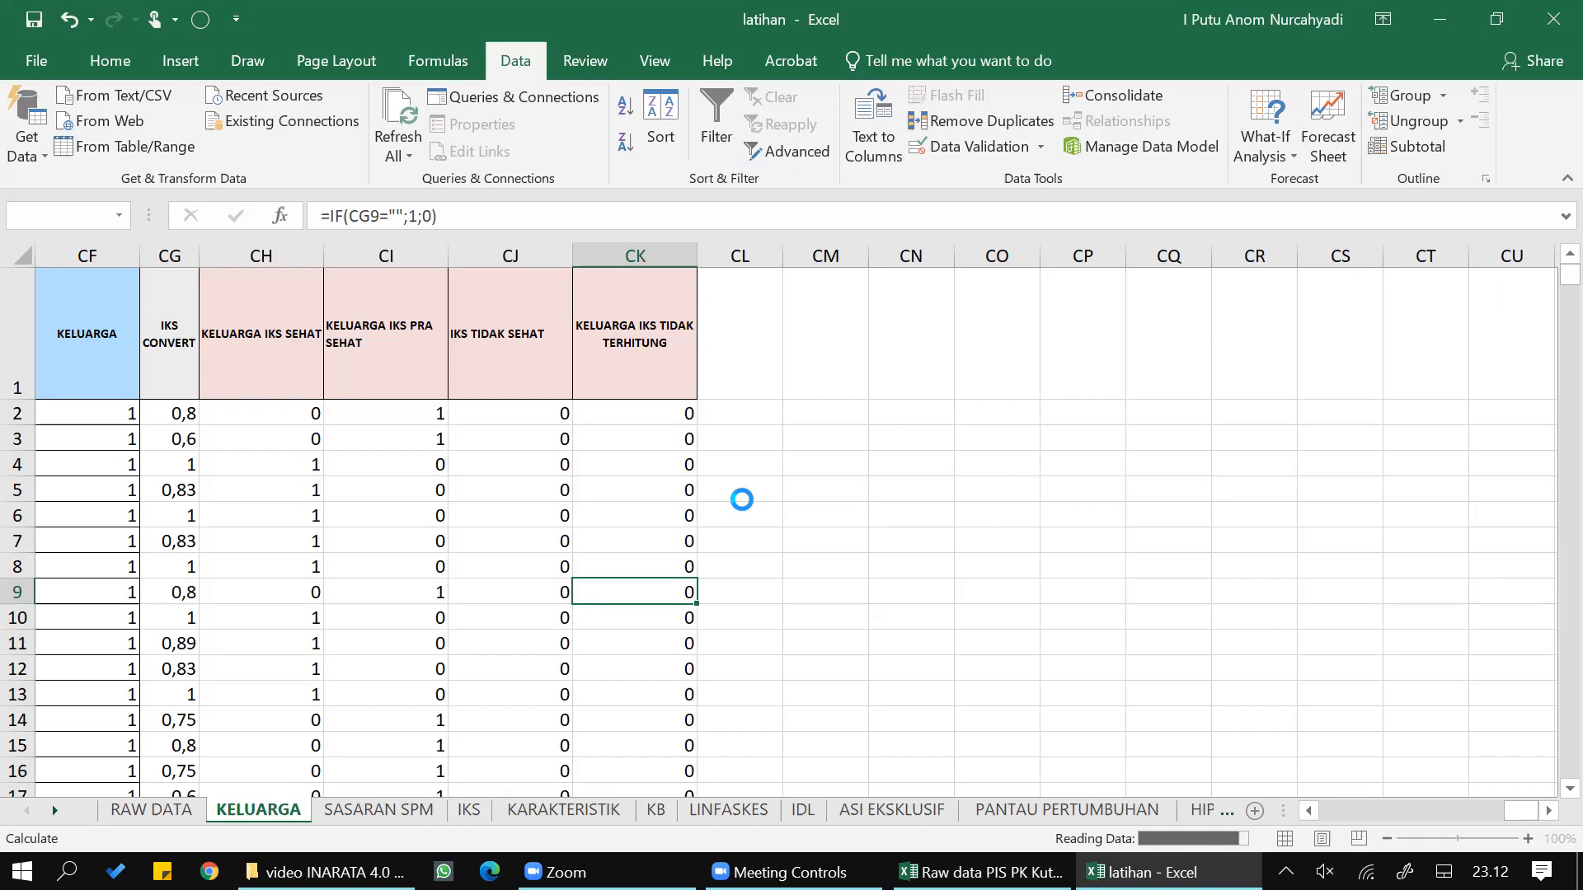
left_click(742, 503)
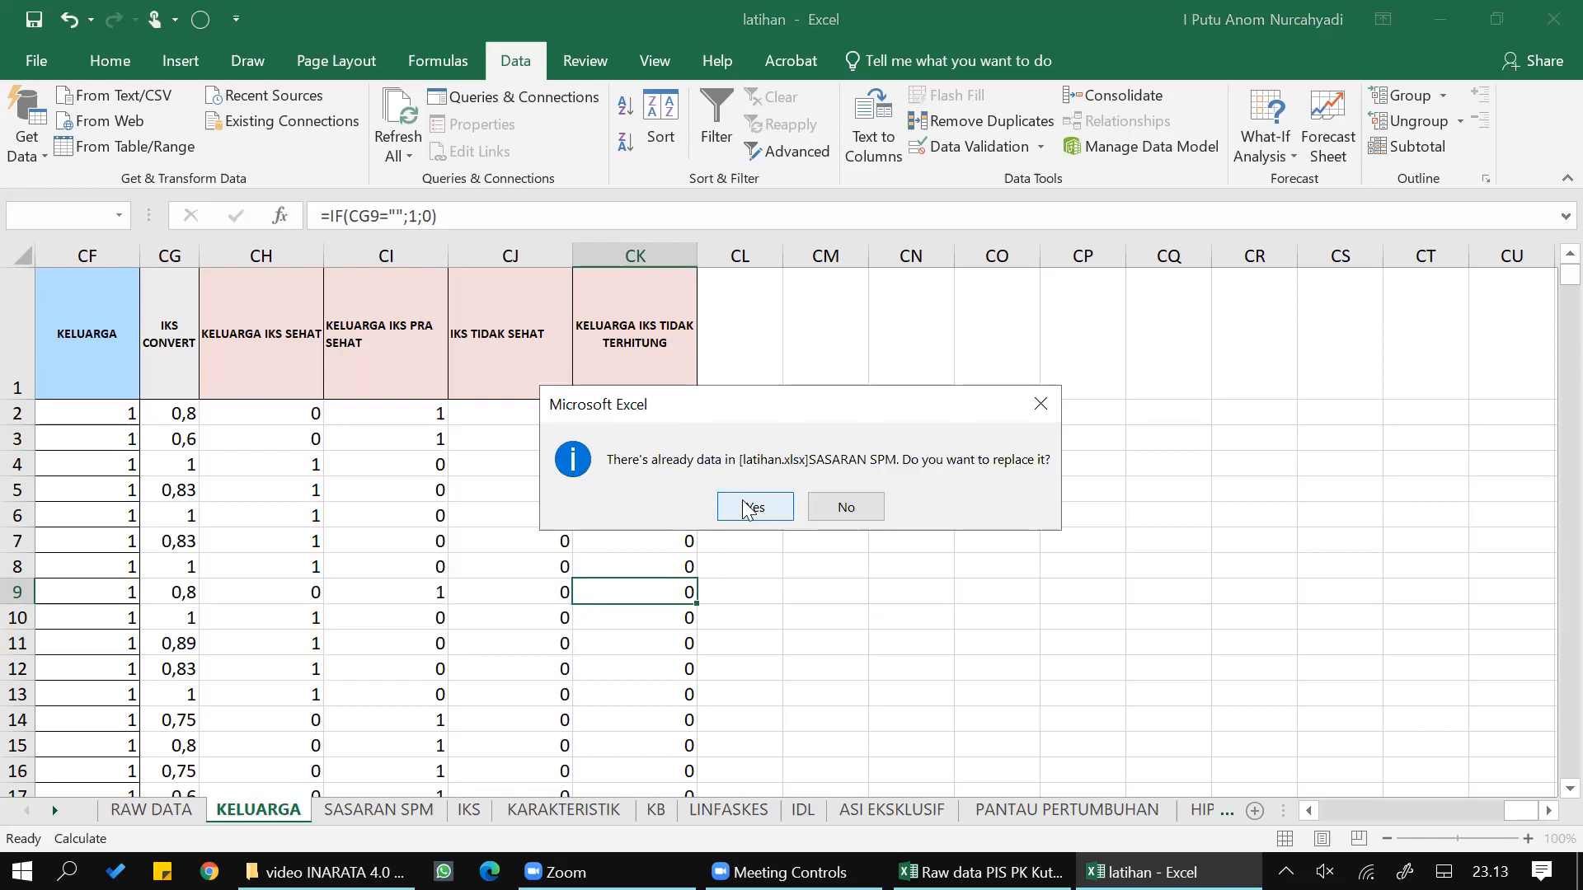
left_click(746, 507)
left_click(746, 507)
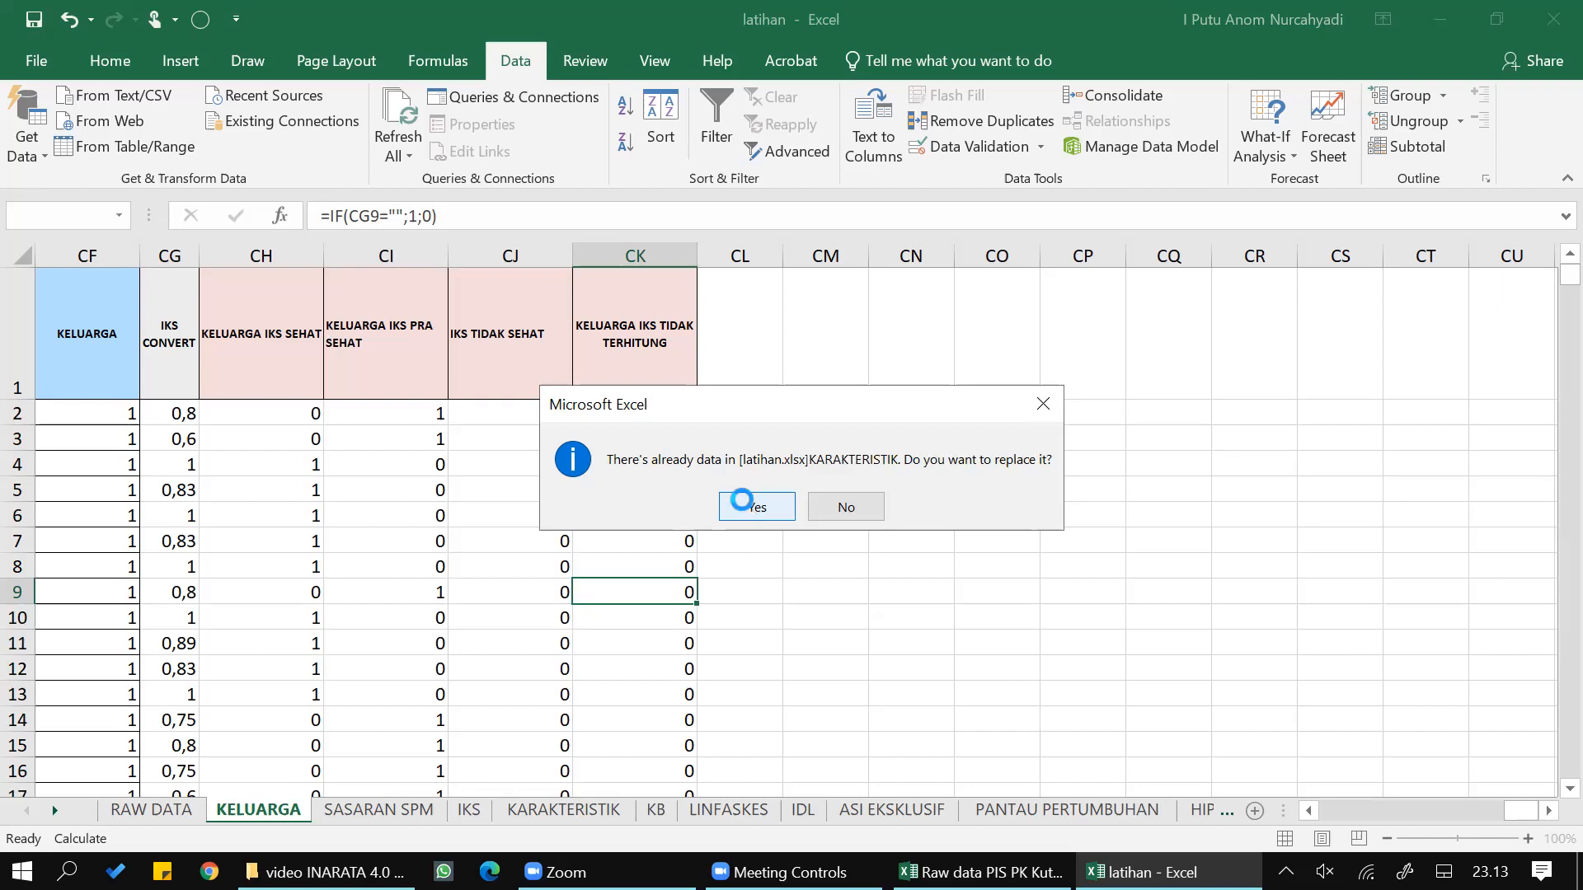
left_click(746, 507)
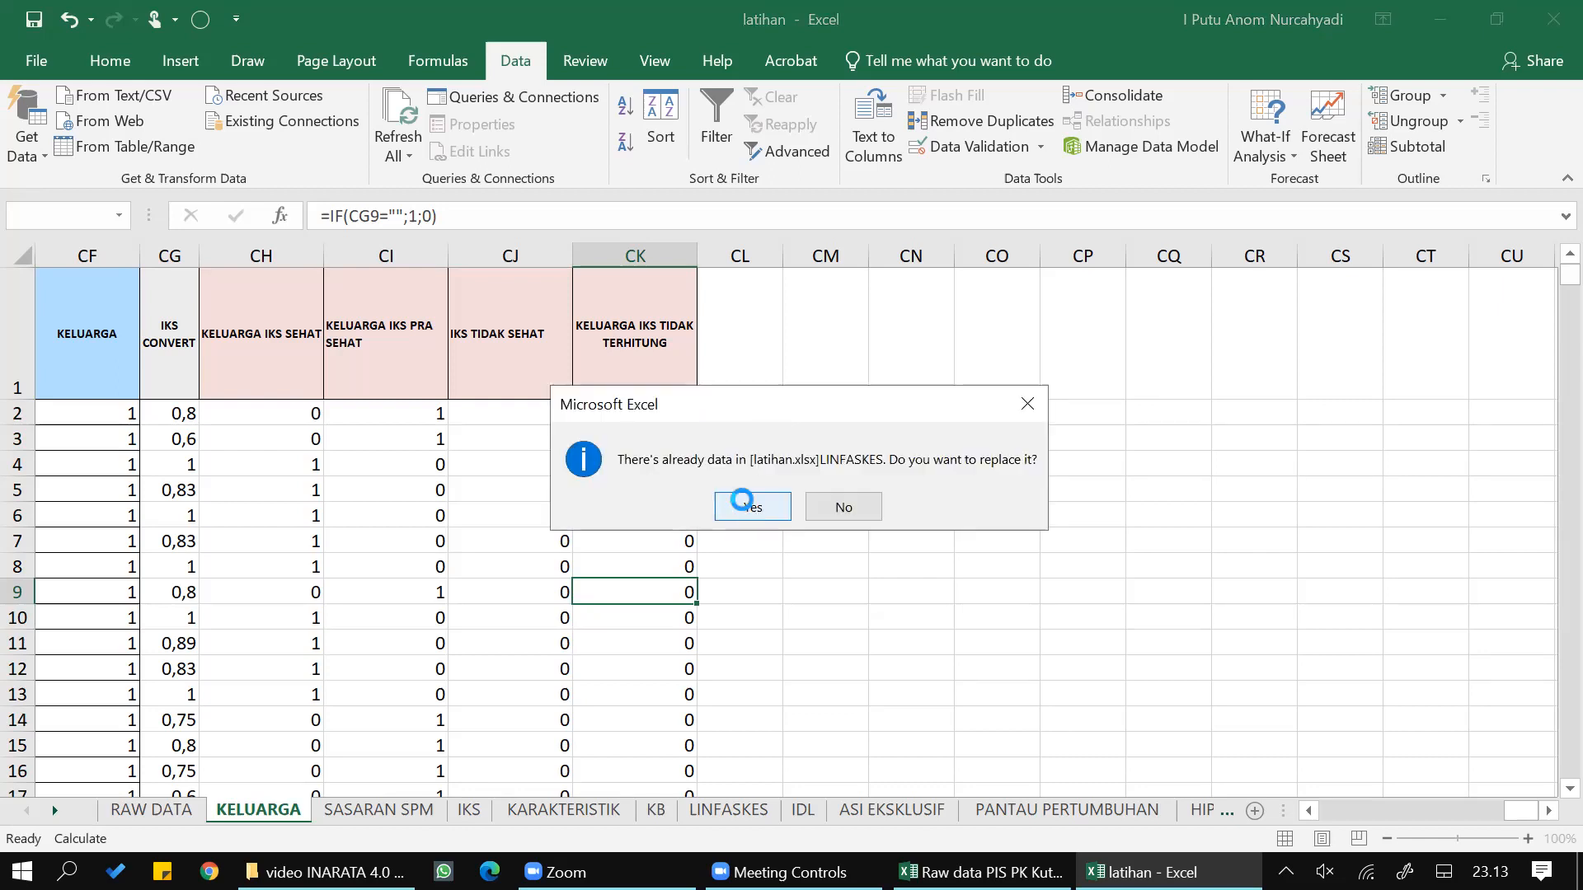
left_click(746, 507)
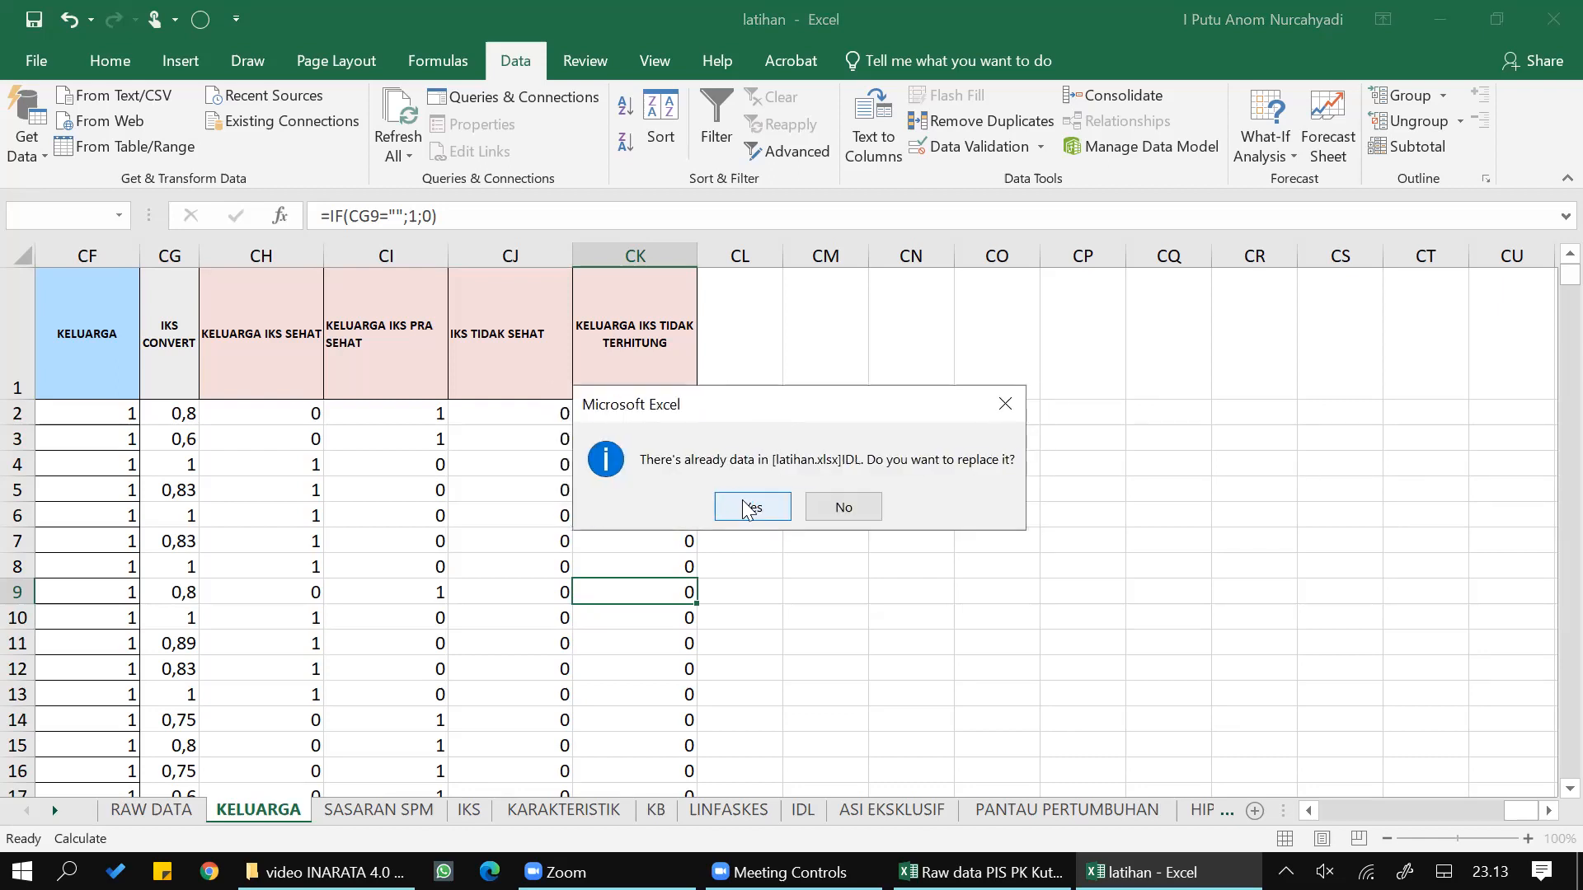
left_click(751, 507)
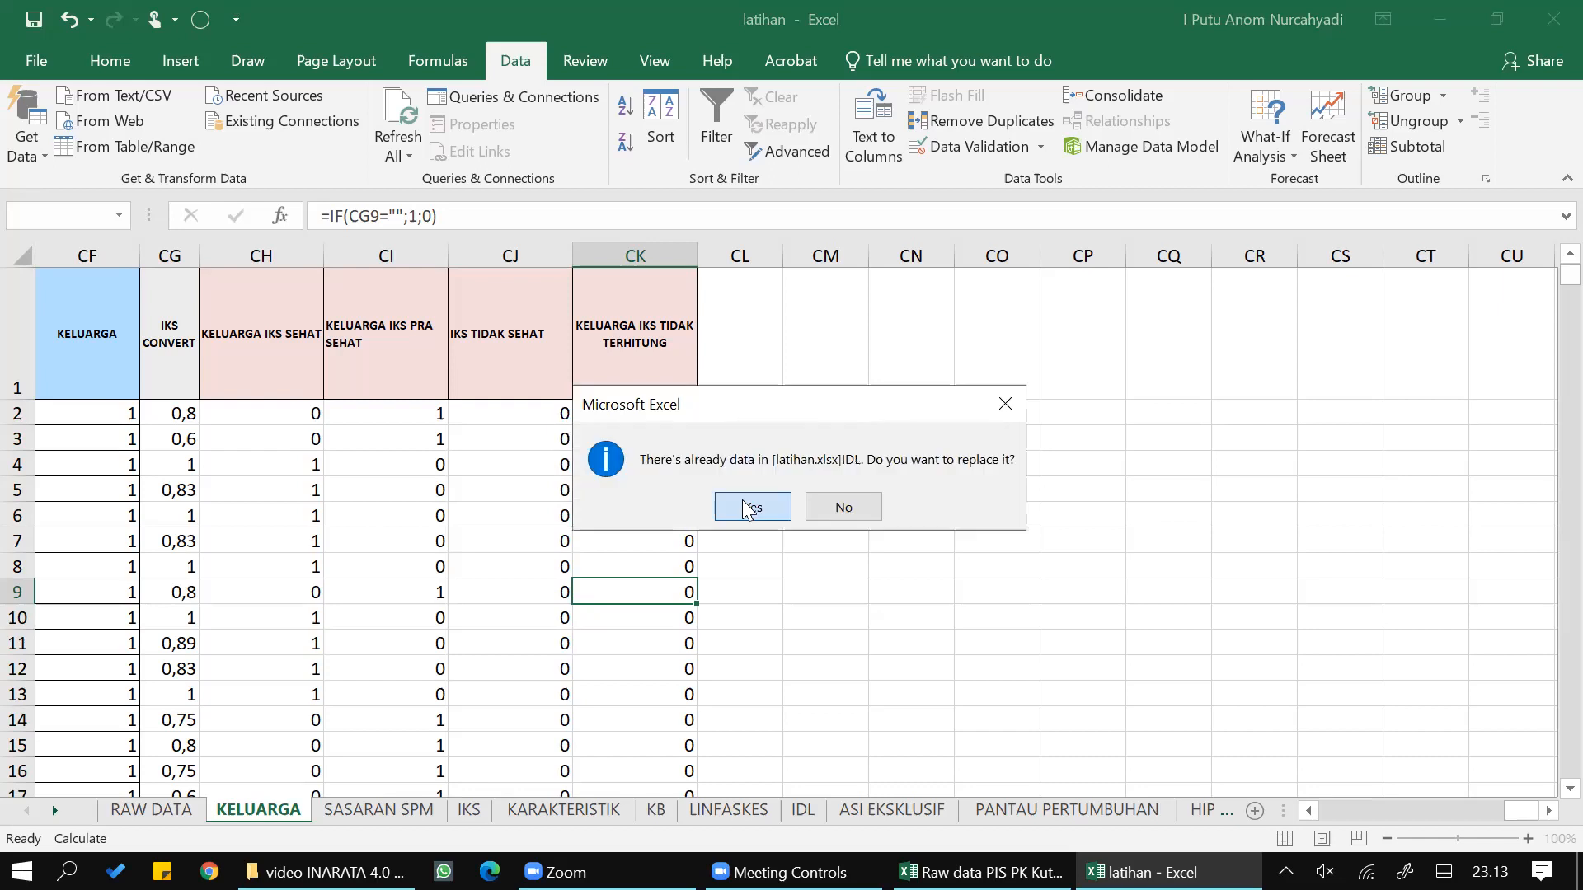
left_click(746, 507)
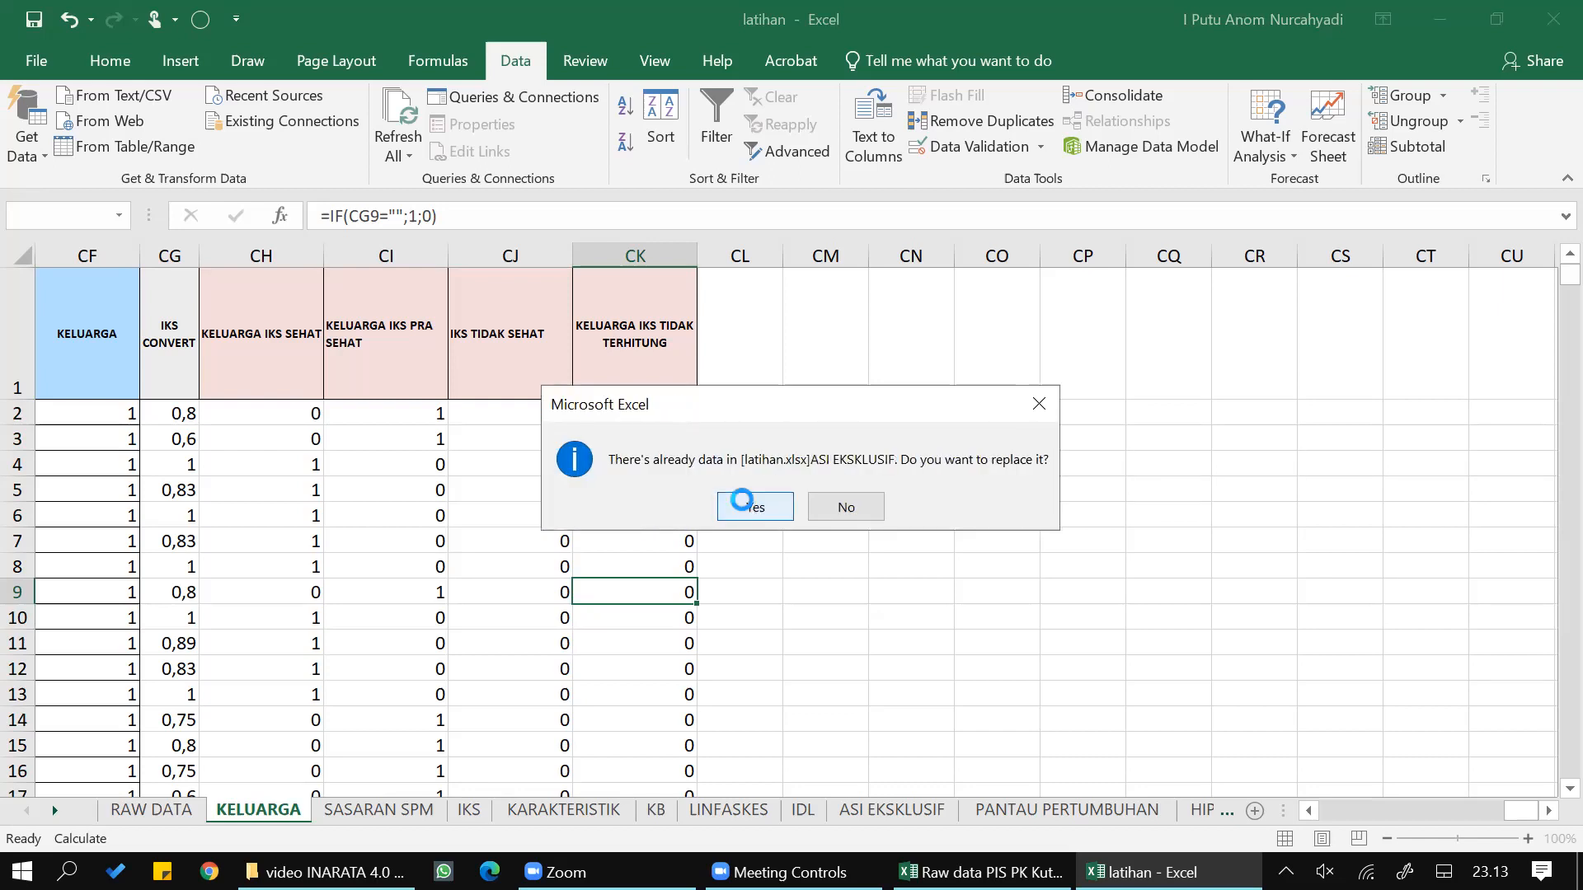
left_click(746, 507)
left_click(746, 507)
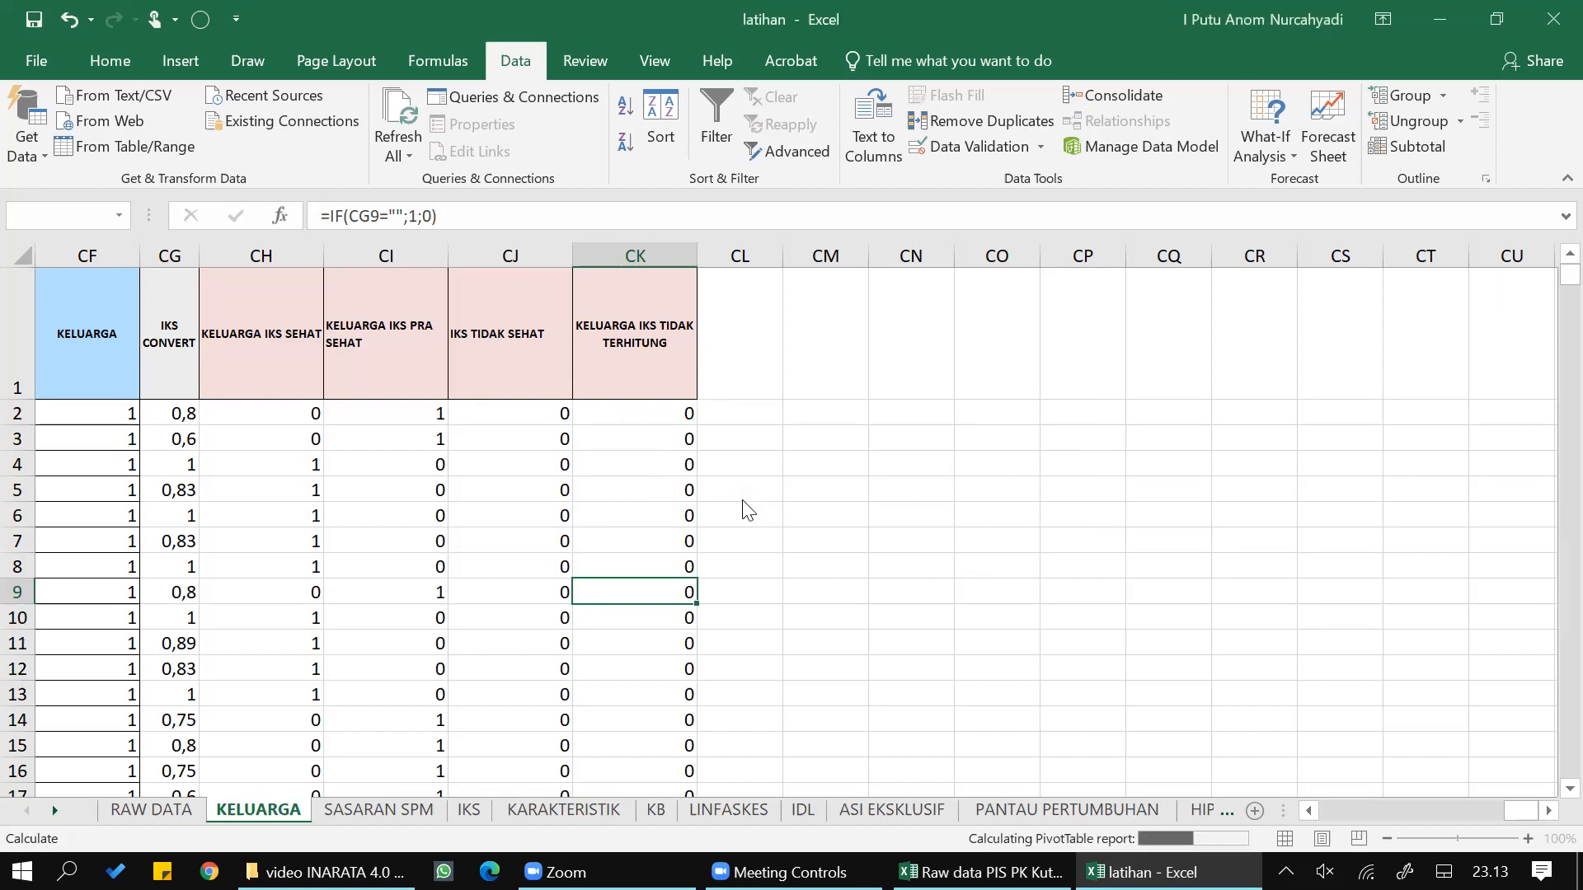
left_click(746, 505)
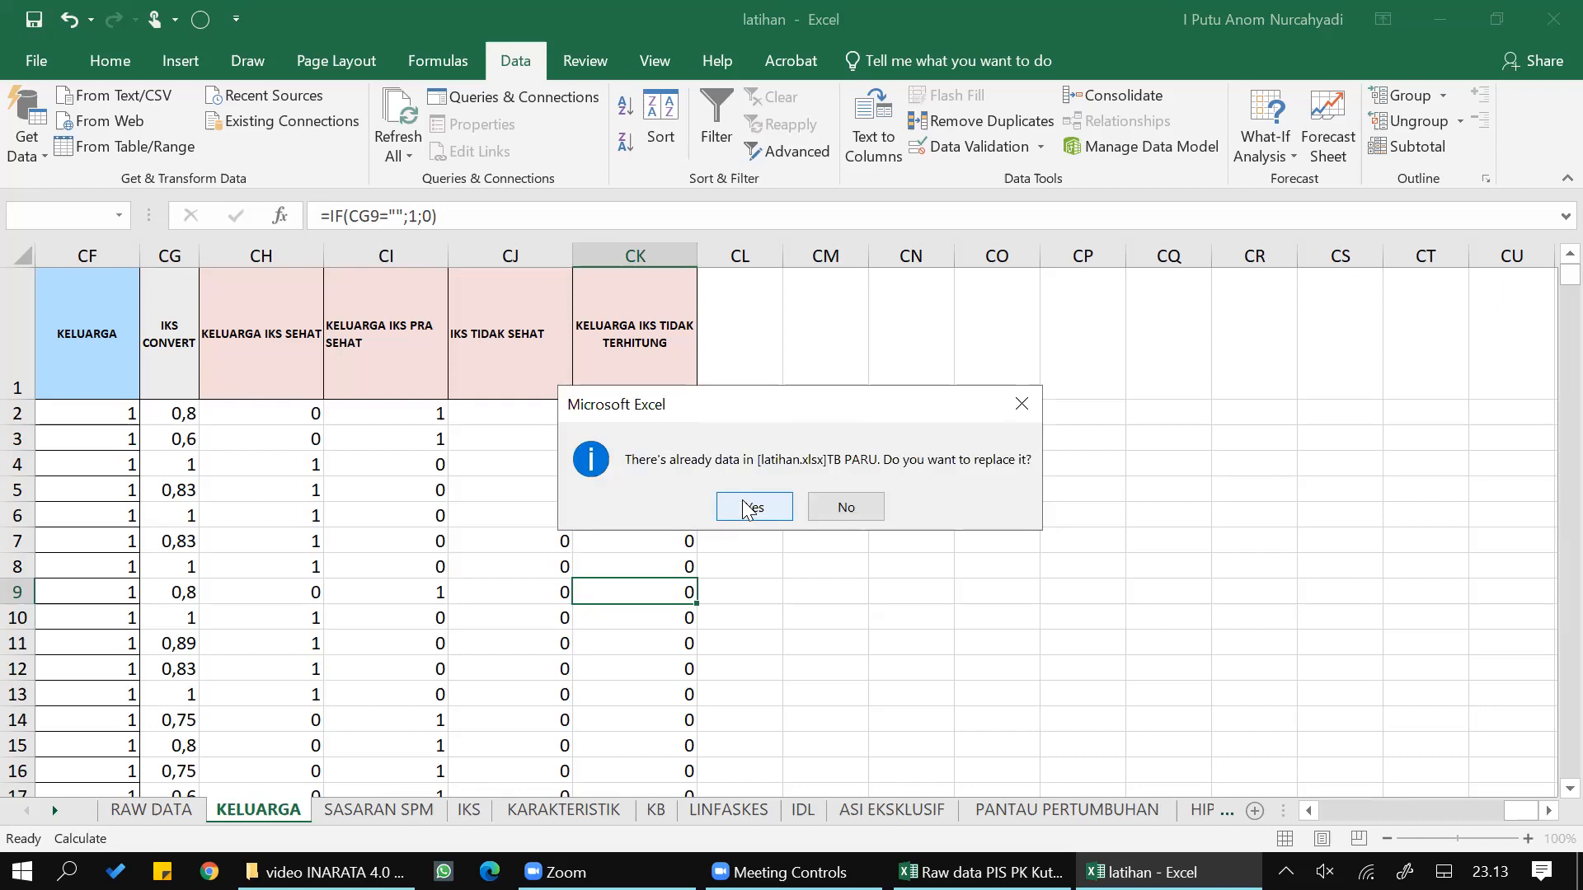
left_click(746, 505)
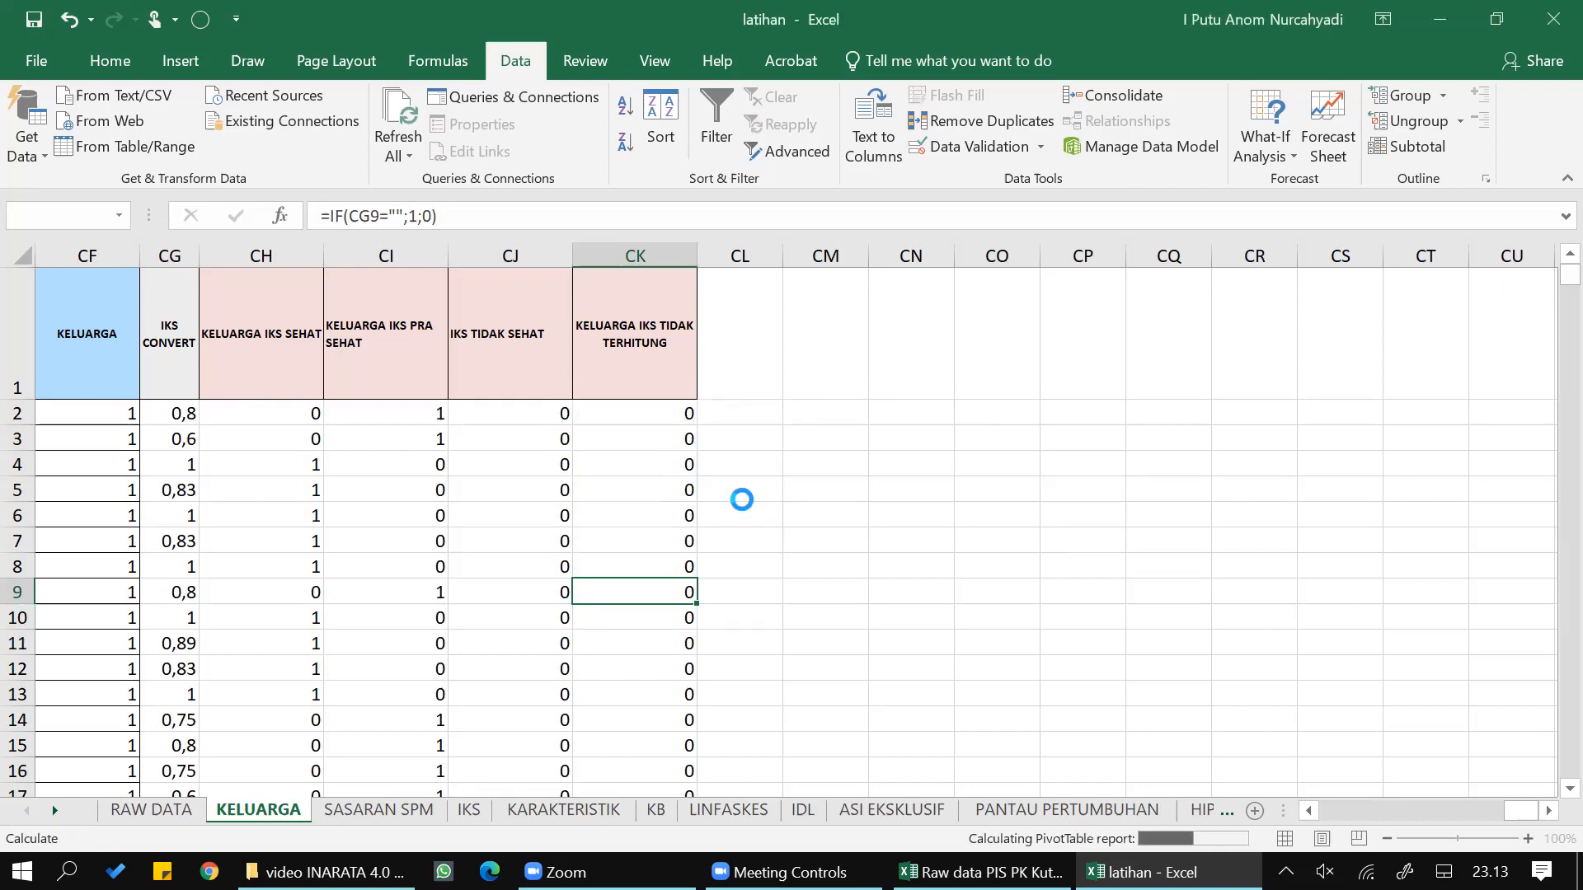
left_click(742, 501)
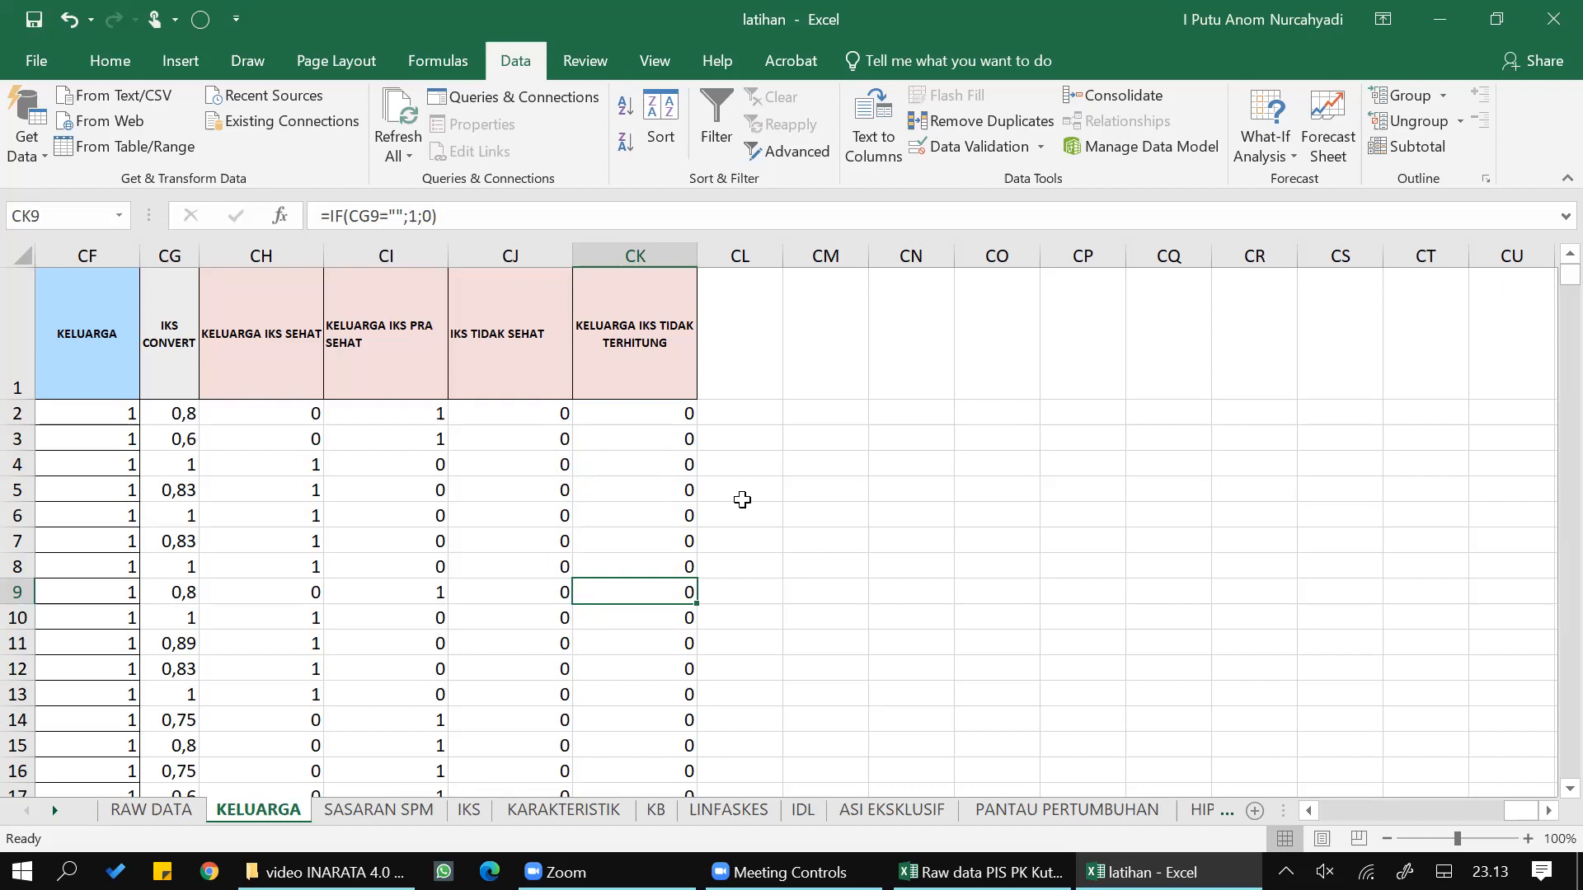
left_click(640, 486)
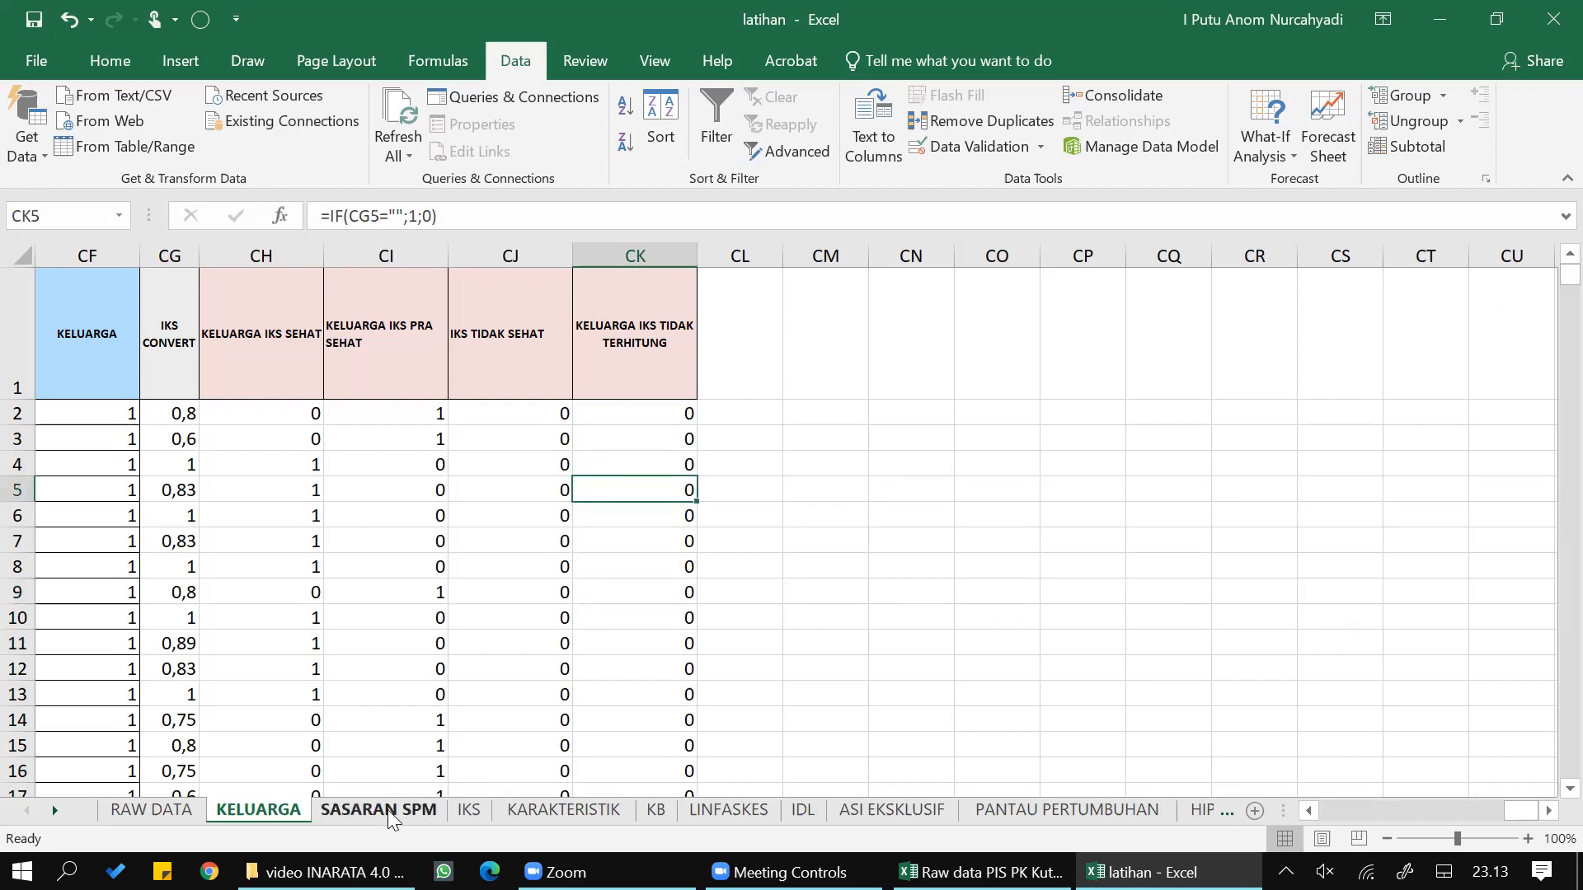
- Review the refreshed pivot reports, going through the sheets from SASARAN SPM, IKS and KARAKTERISTIK to PANTAU PERTUMBUHAN and TB PARU
left_click(399, 803)
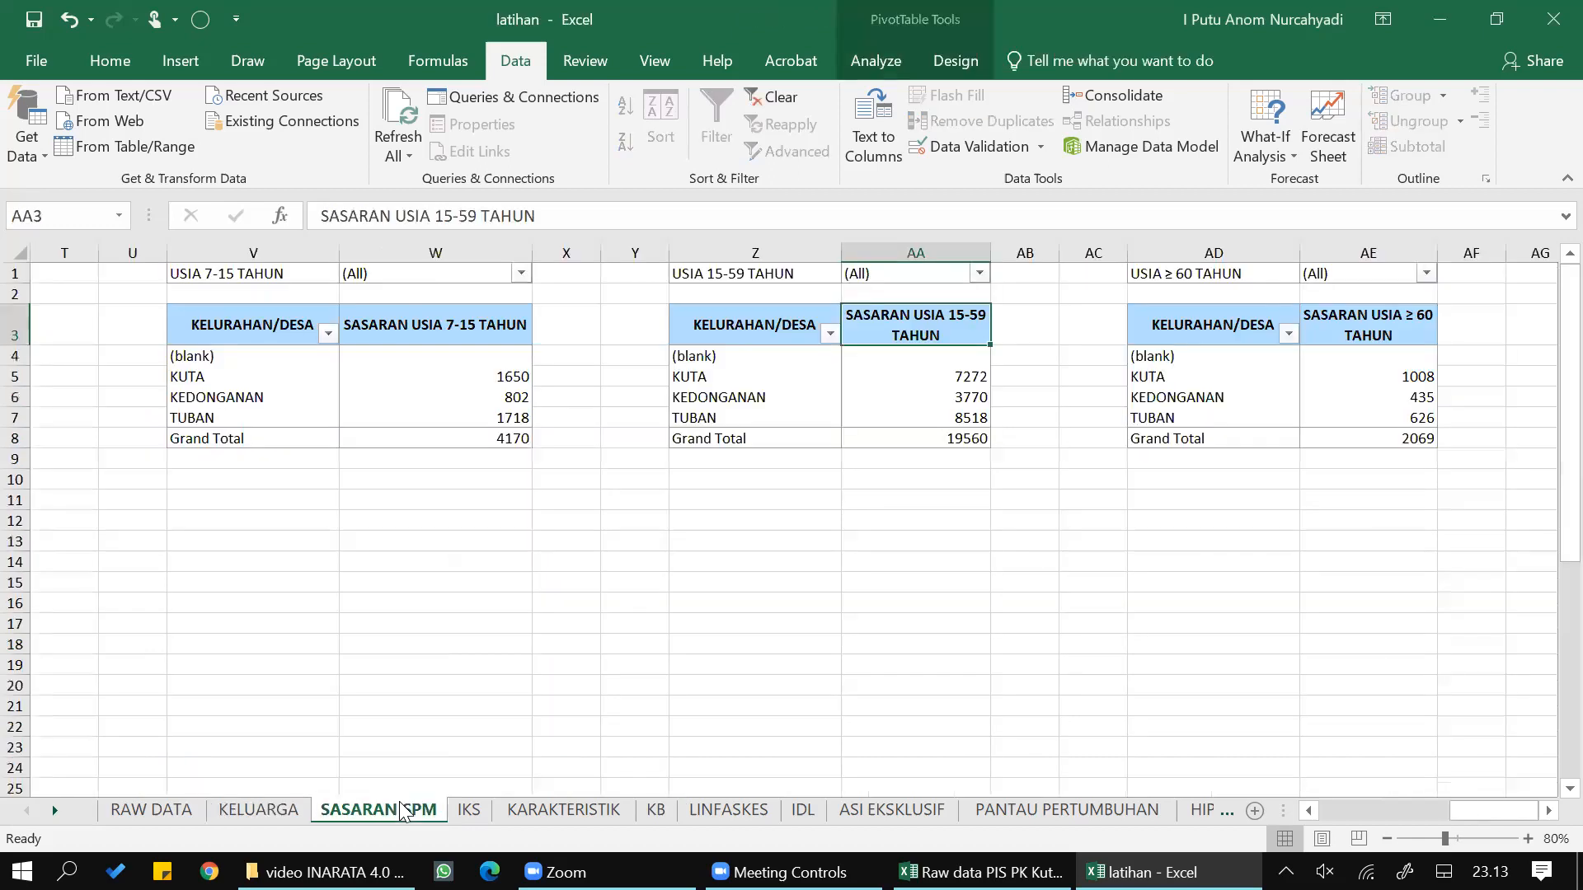
scroll(555, 562, "down", 6)
scroll(554, 563, "up", 6)
left_click(466, 812)
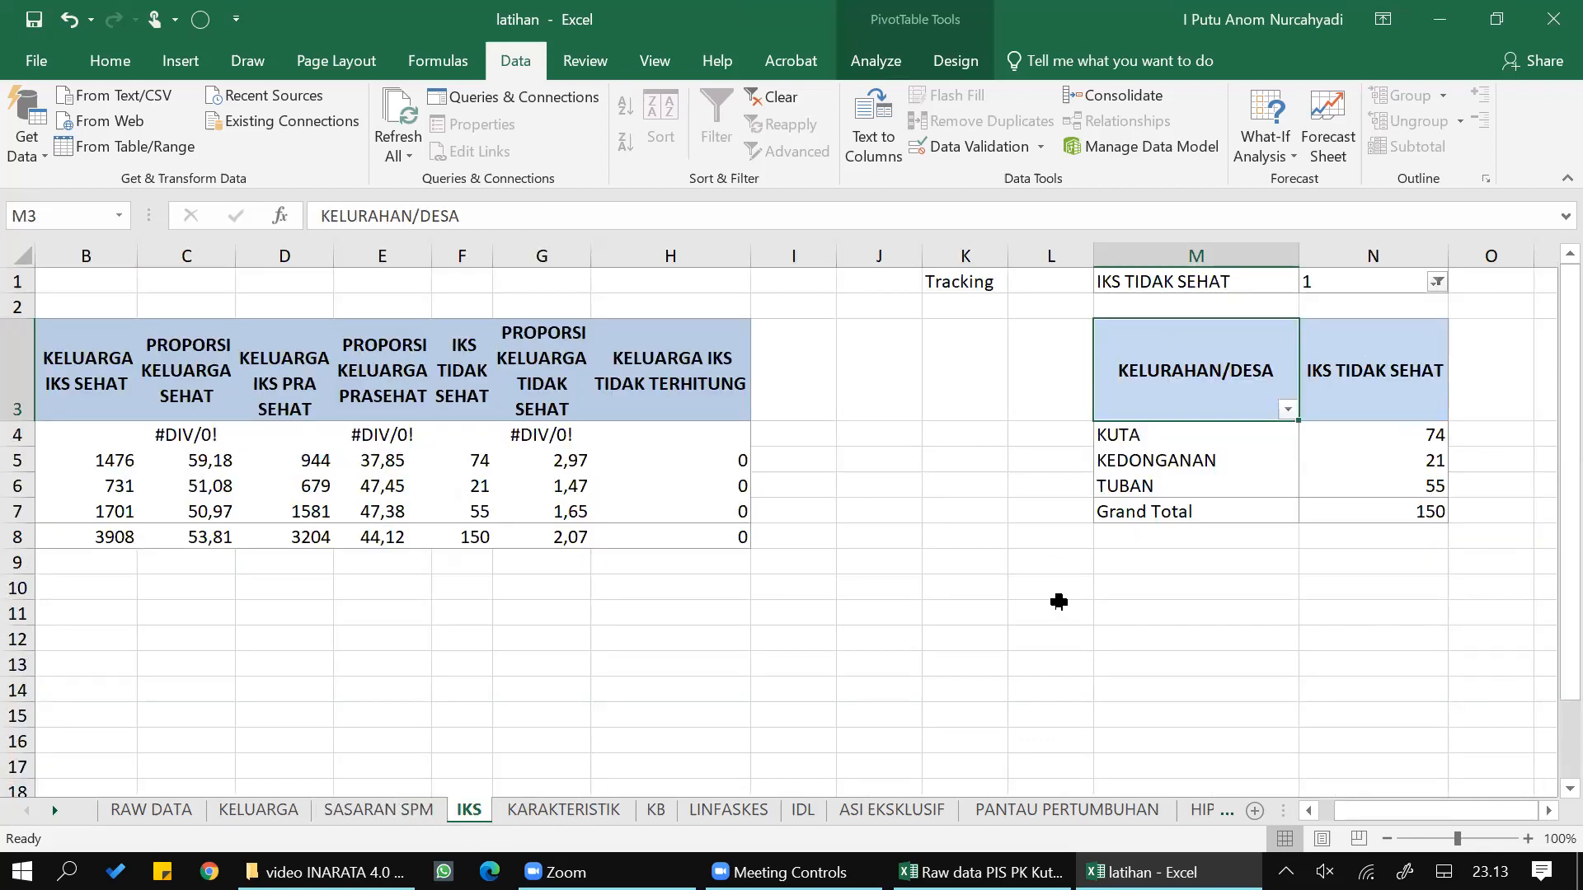
left_click(582, 812)
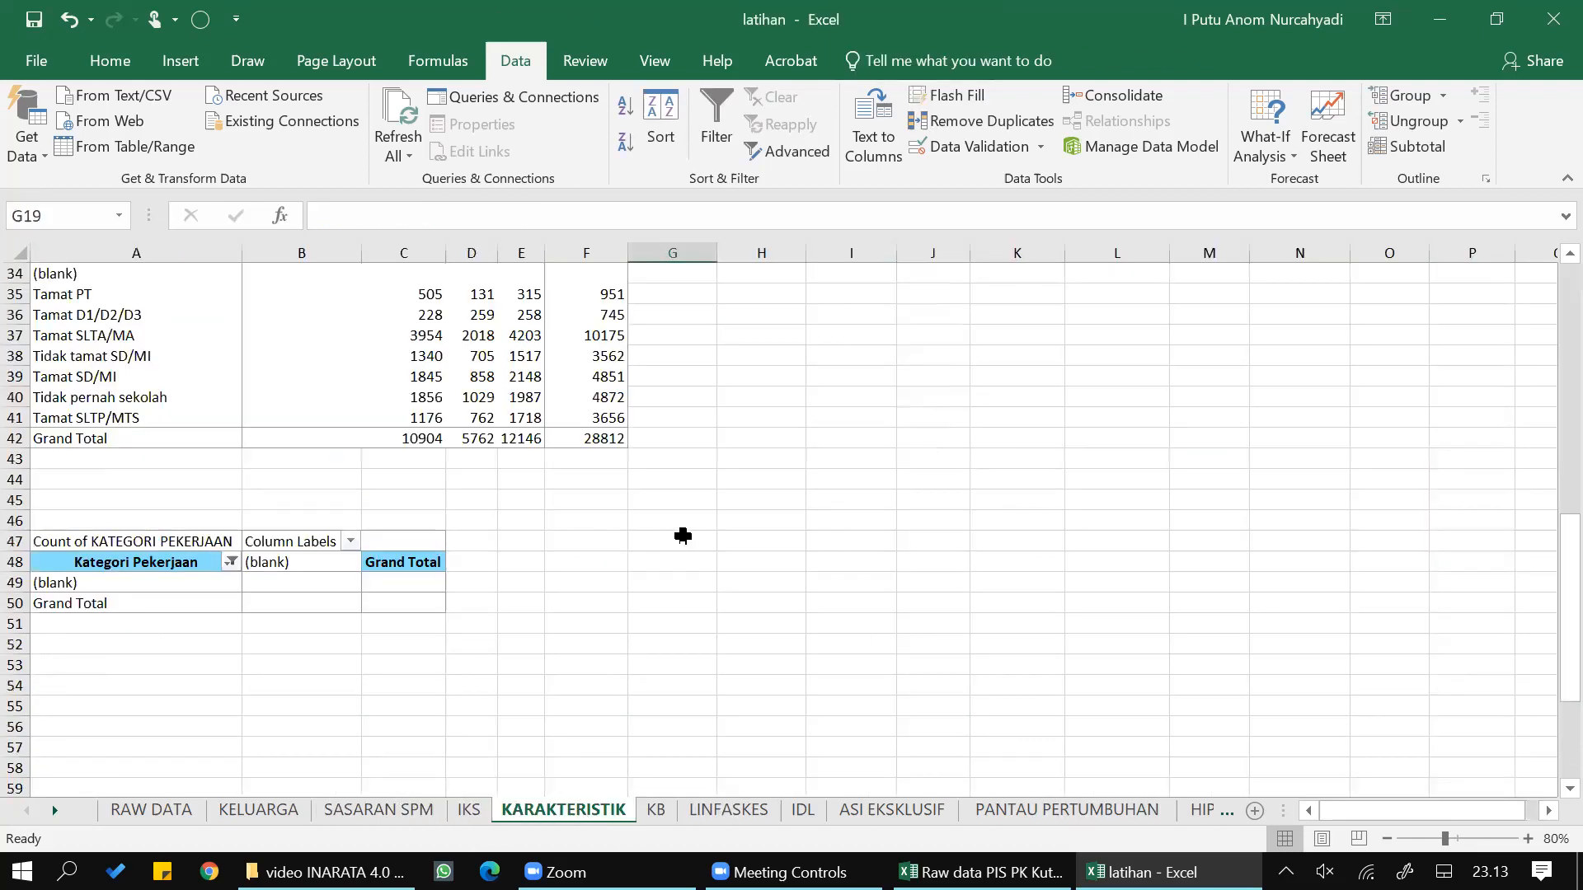
scroll(689, 583, "up", 11)
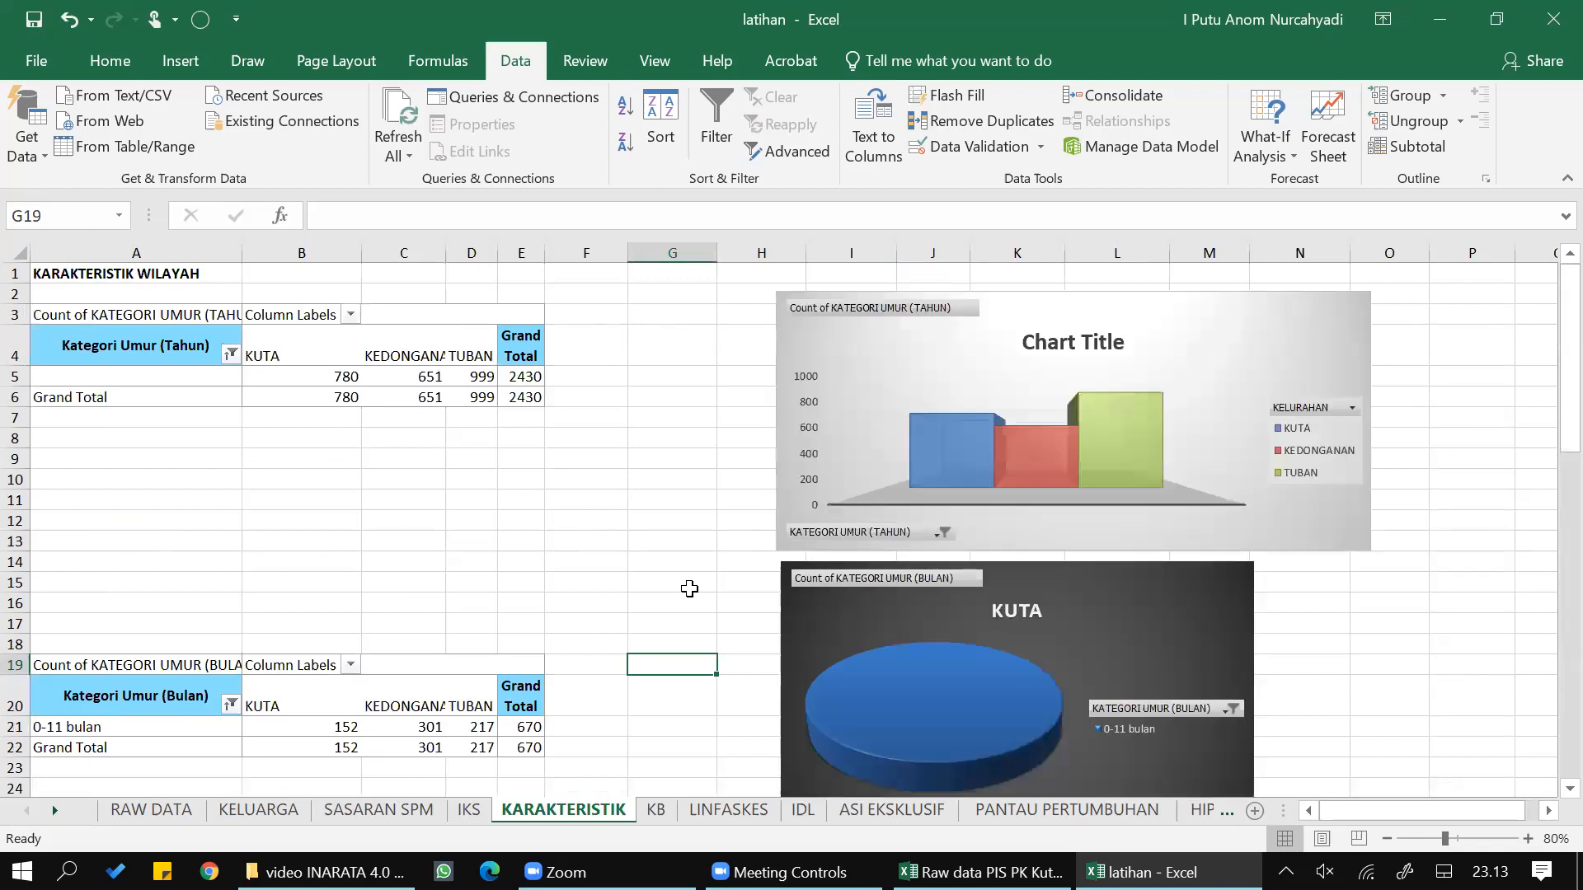
left_click(664, 814)
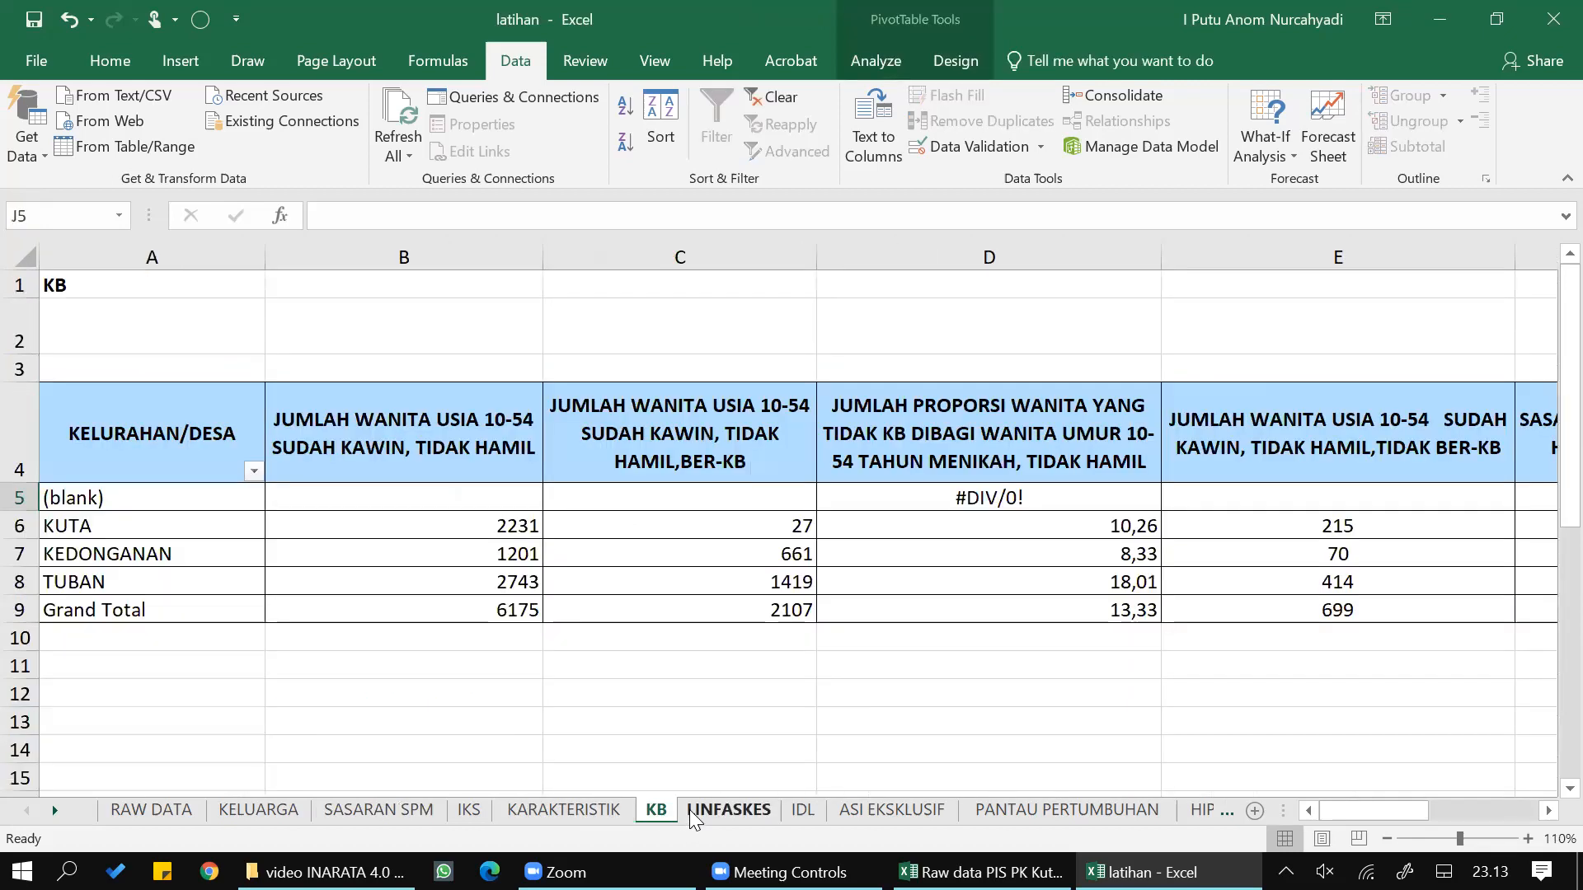
left_click(722, 811)
left_click(890, 811)
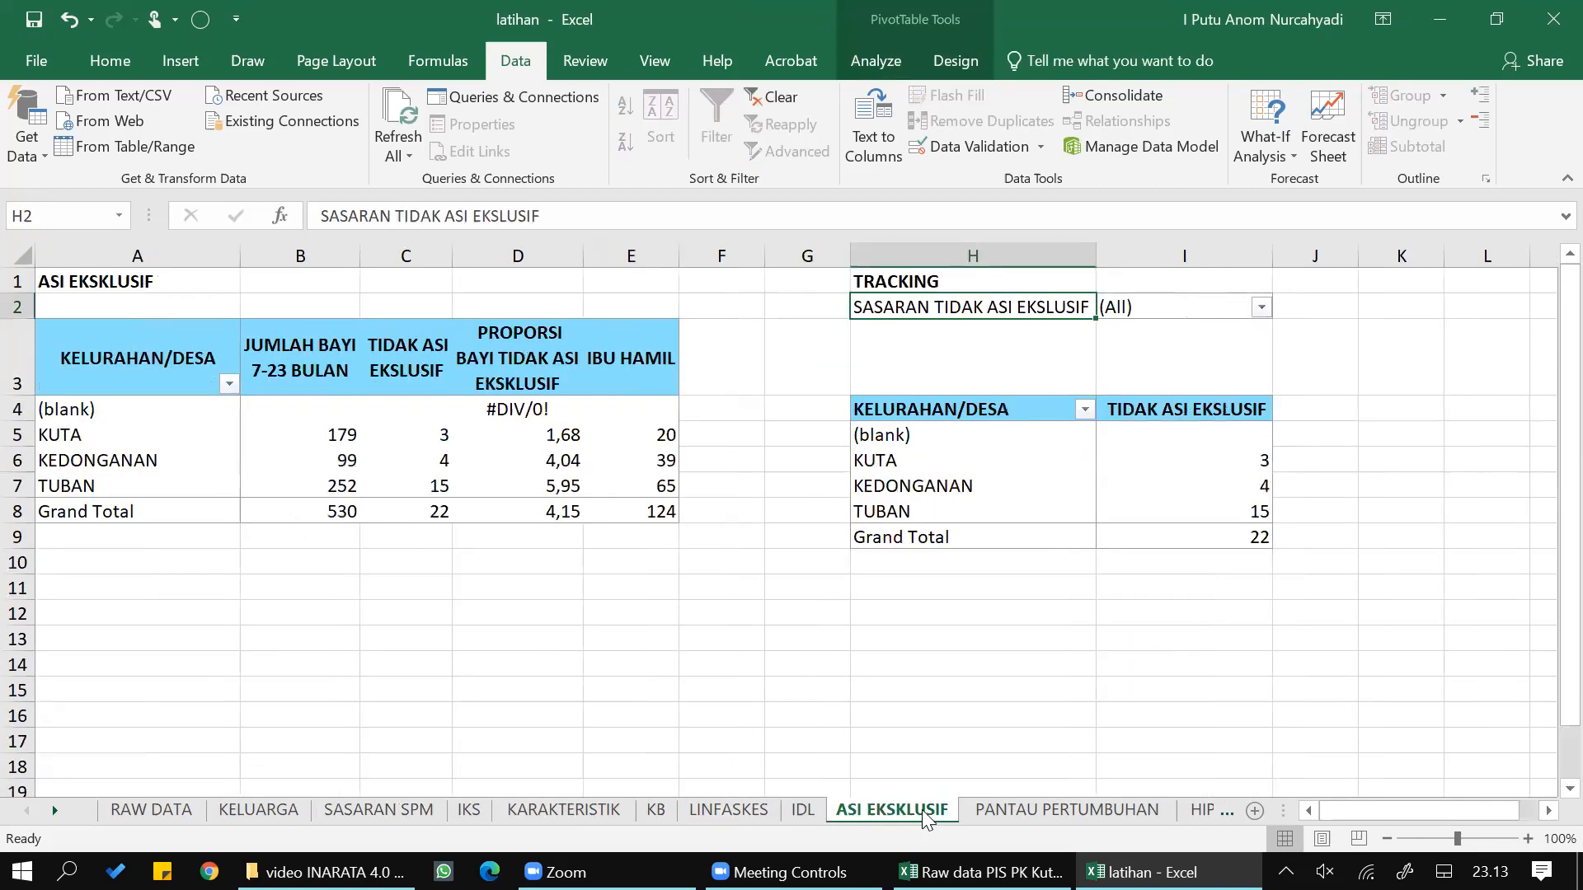
left_click(1005, 815)
left_click(1232, 811)
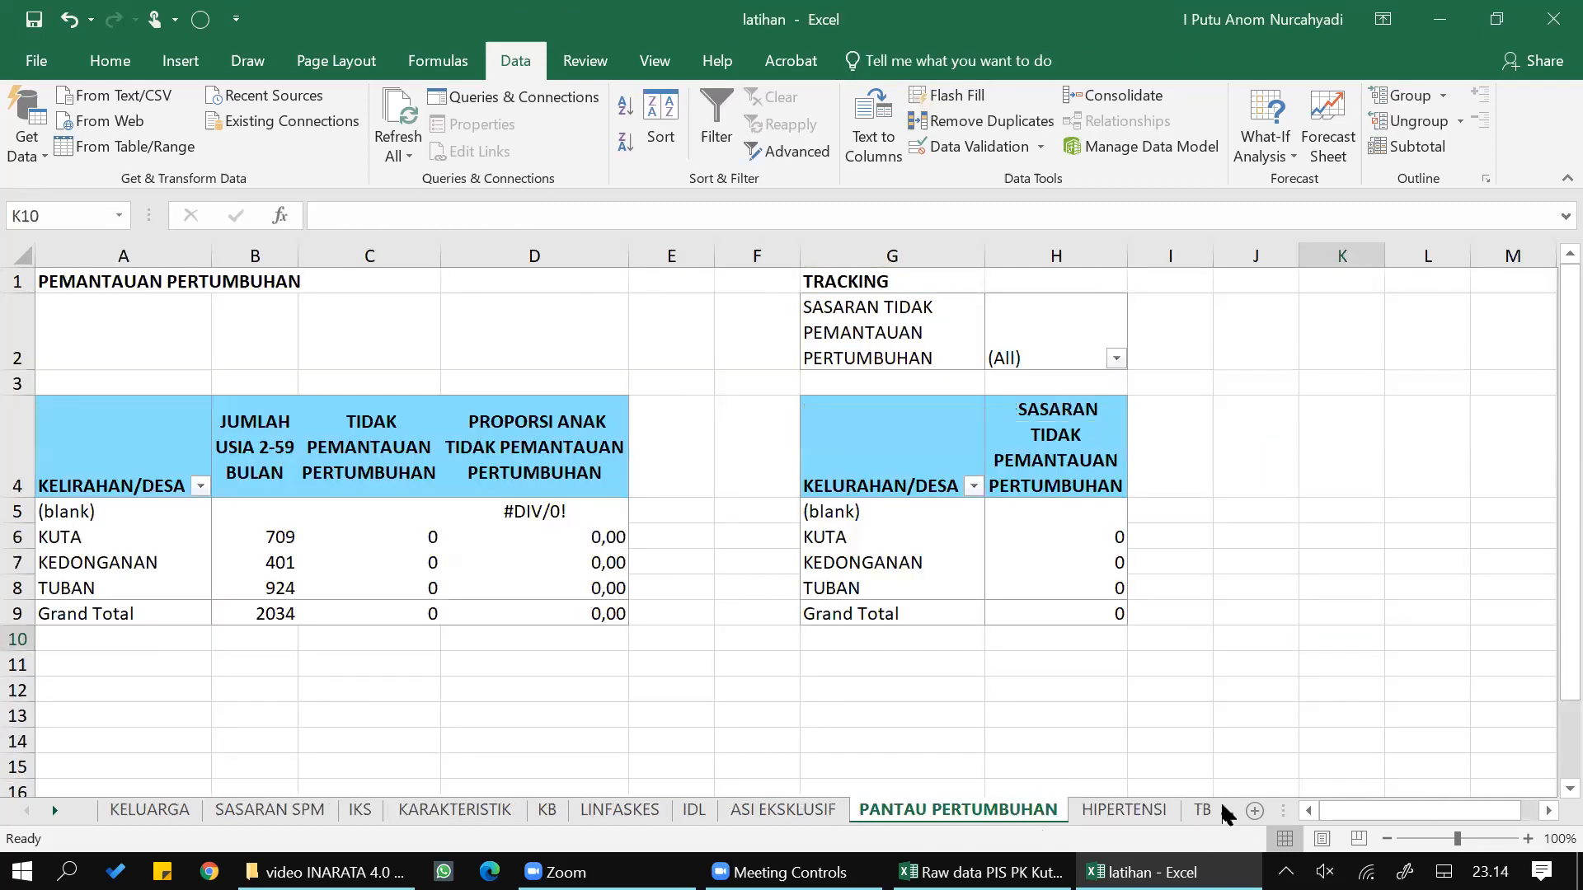
left_click(1193, 811)
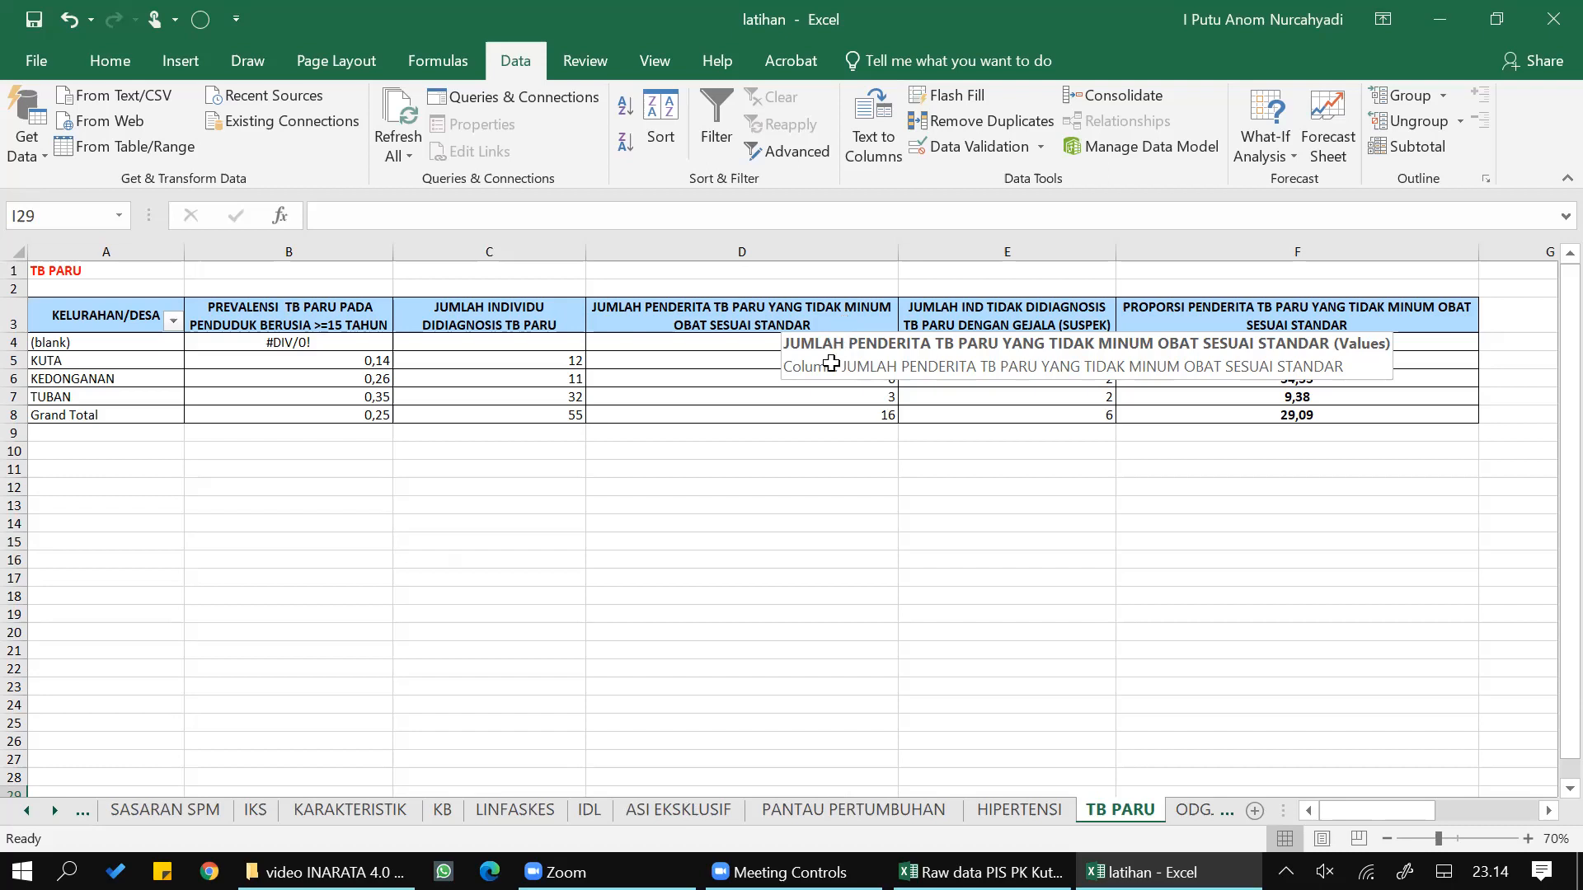
- Extract the source records behind the TB PARU Grand Total of patients not taking medication to standard into a new sheet and inspect its rows
left_click(849, 414)
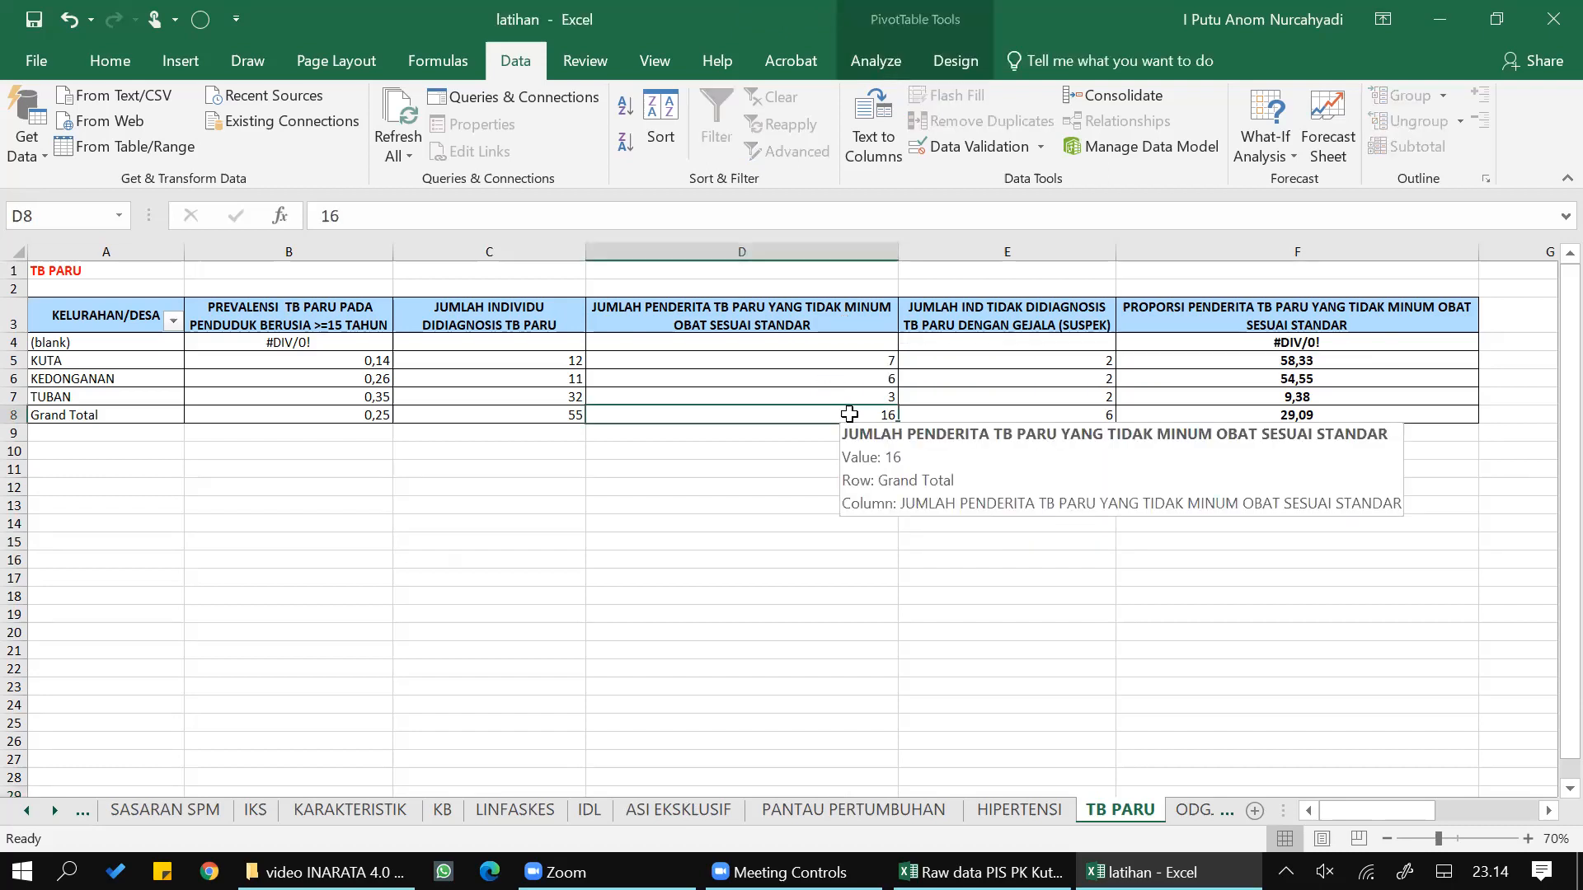
double_click(849, 414)
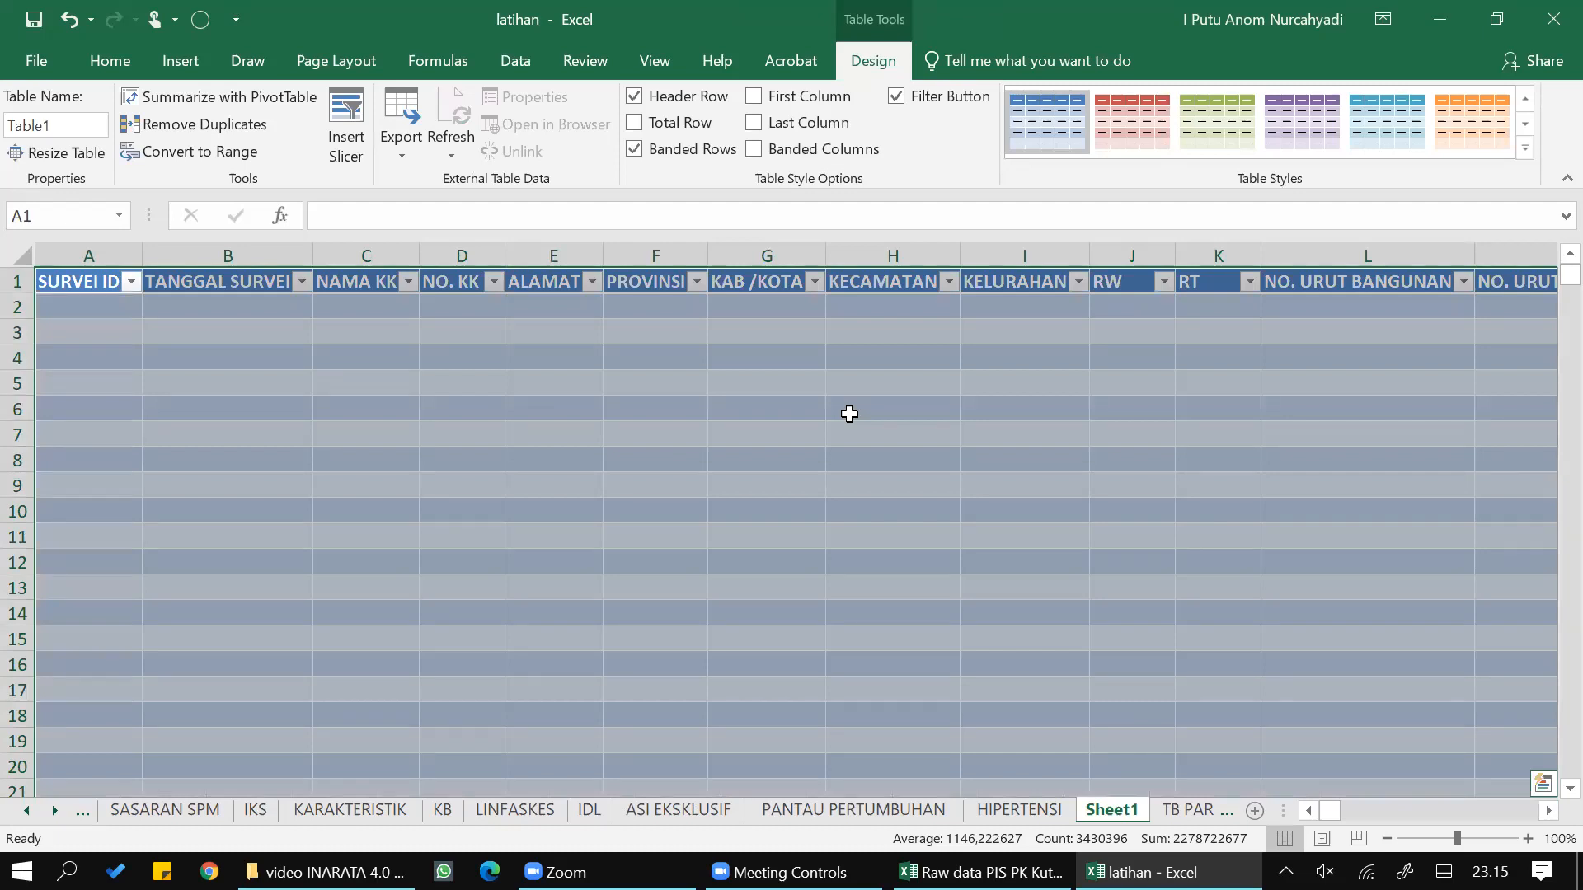
left_click(849, 414)
scroll(849, 414, "down", 4)
scroll(850, 416, "up", 4)
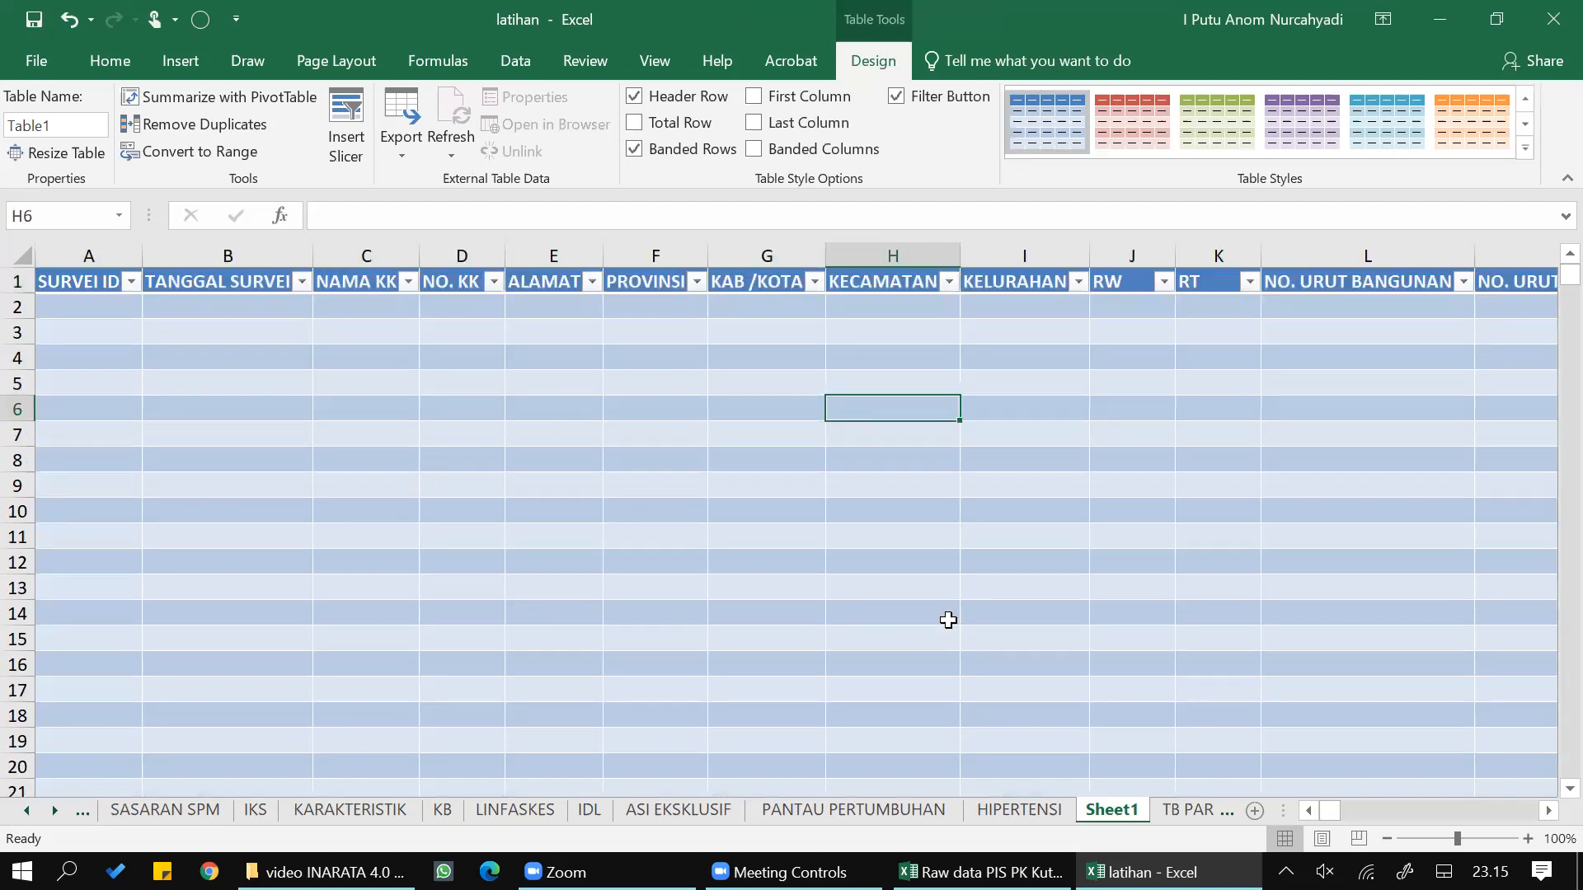
left_click(42, 307)
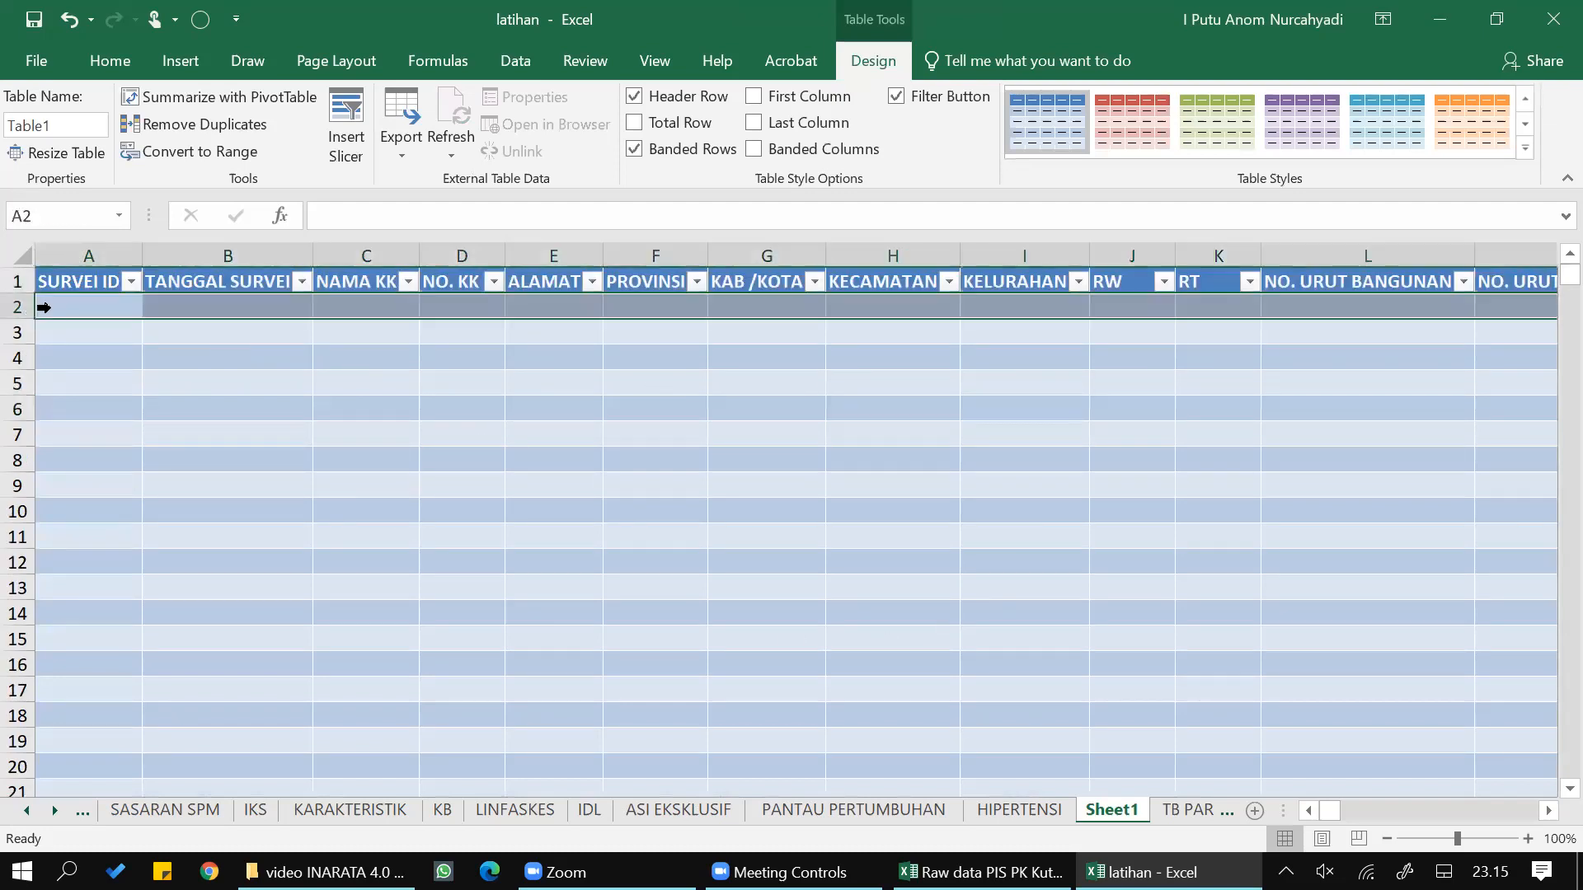
left_click(300, 353)
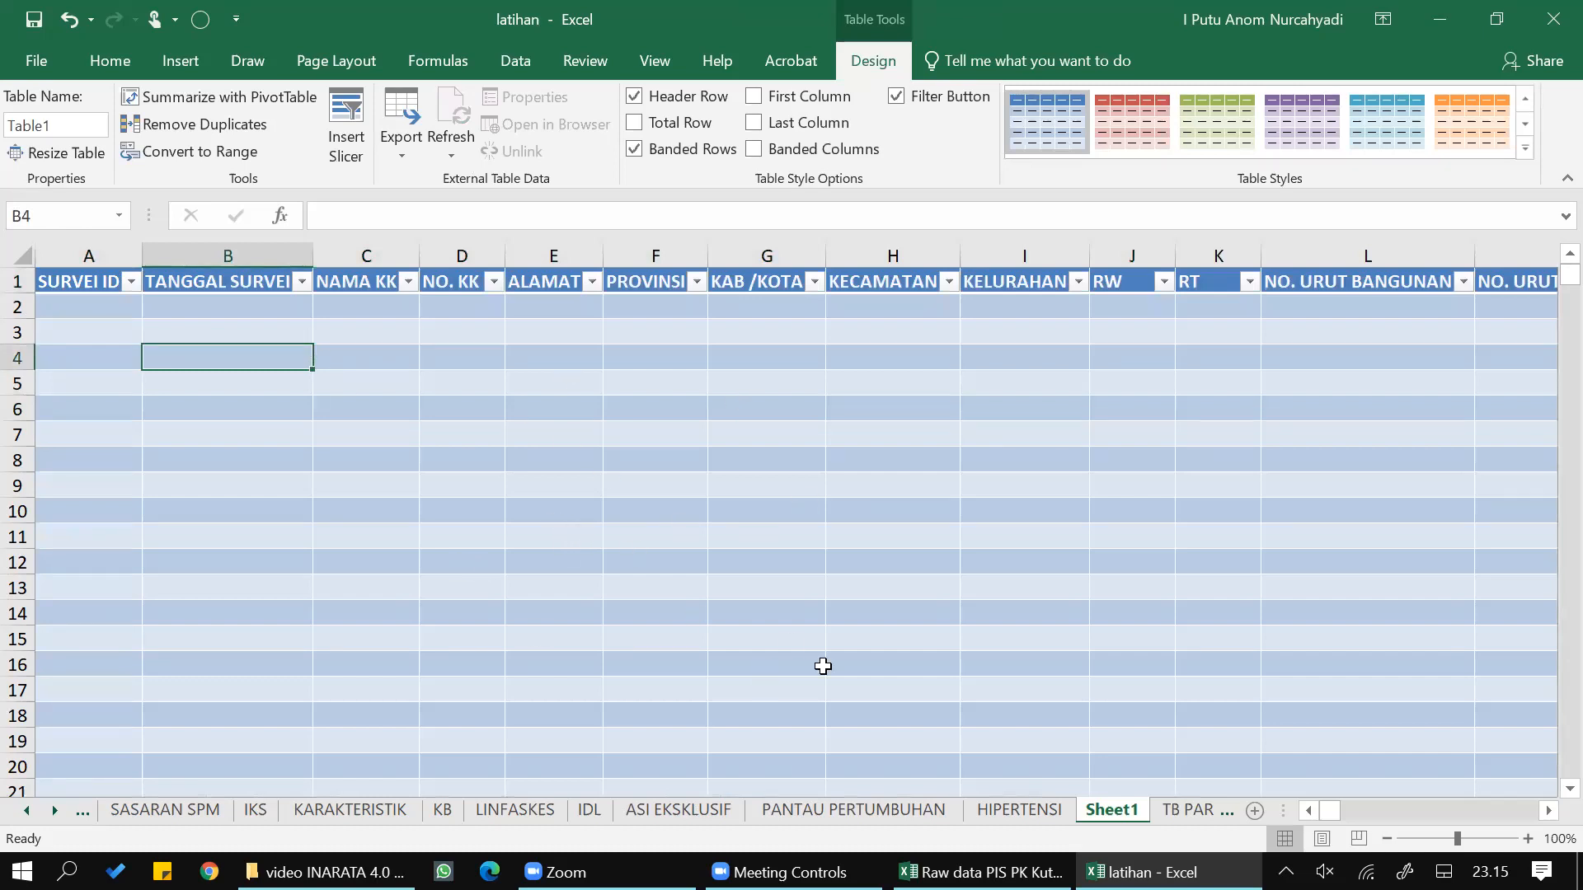
- Return to the TB PARU report and extract the records behind a pivot value into a second new detail sheet
left_click(1169, 813)
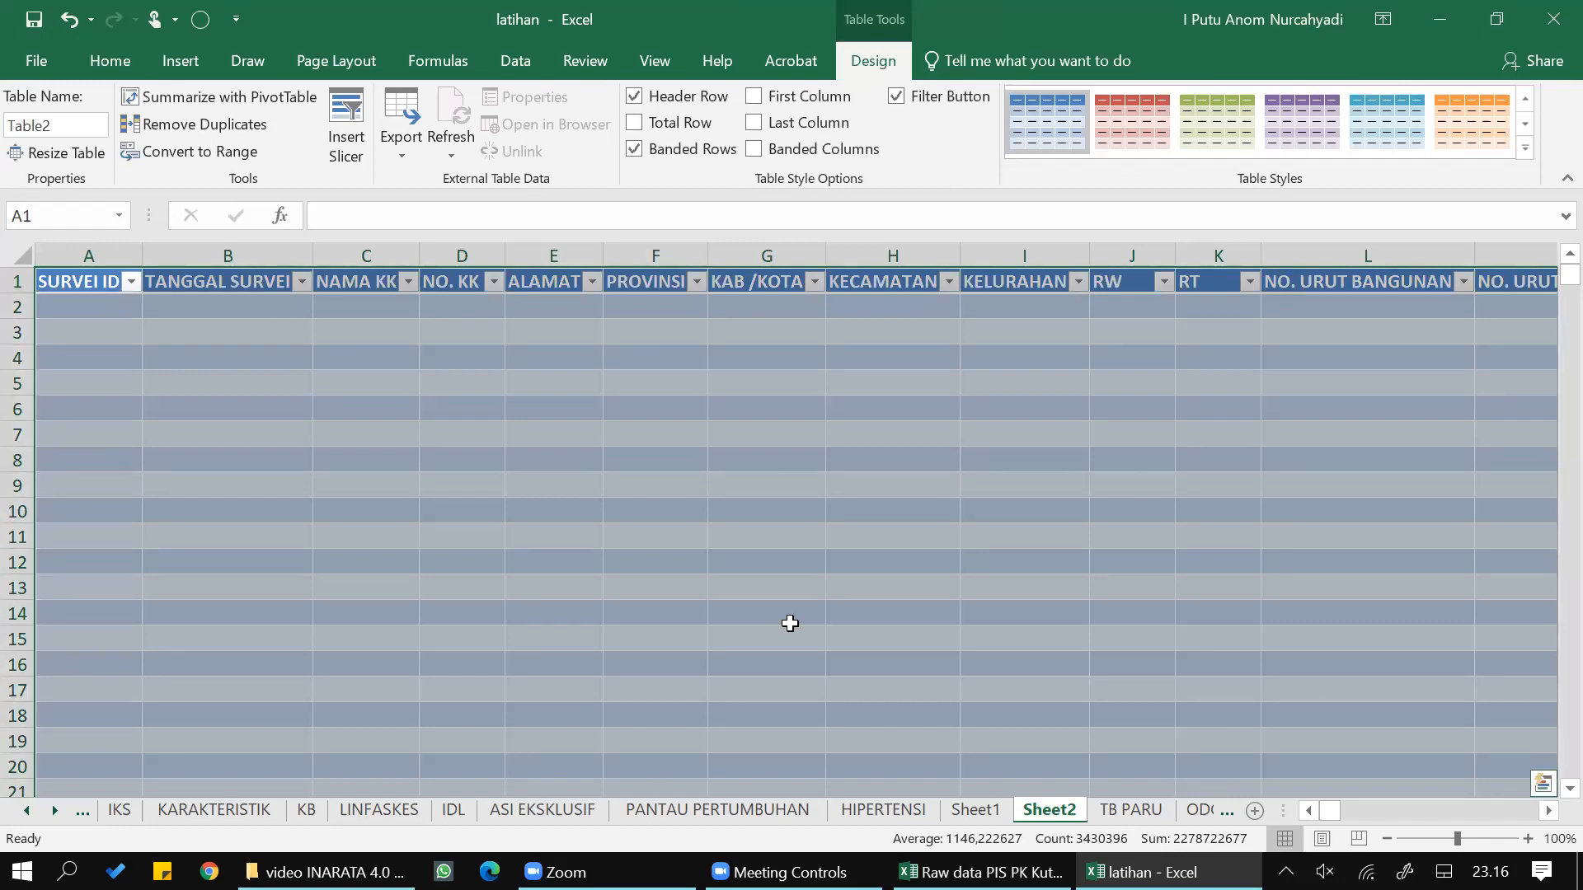
left_click(542, 307)
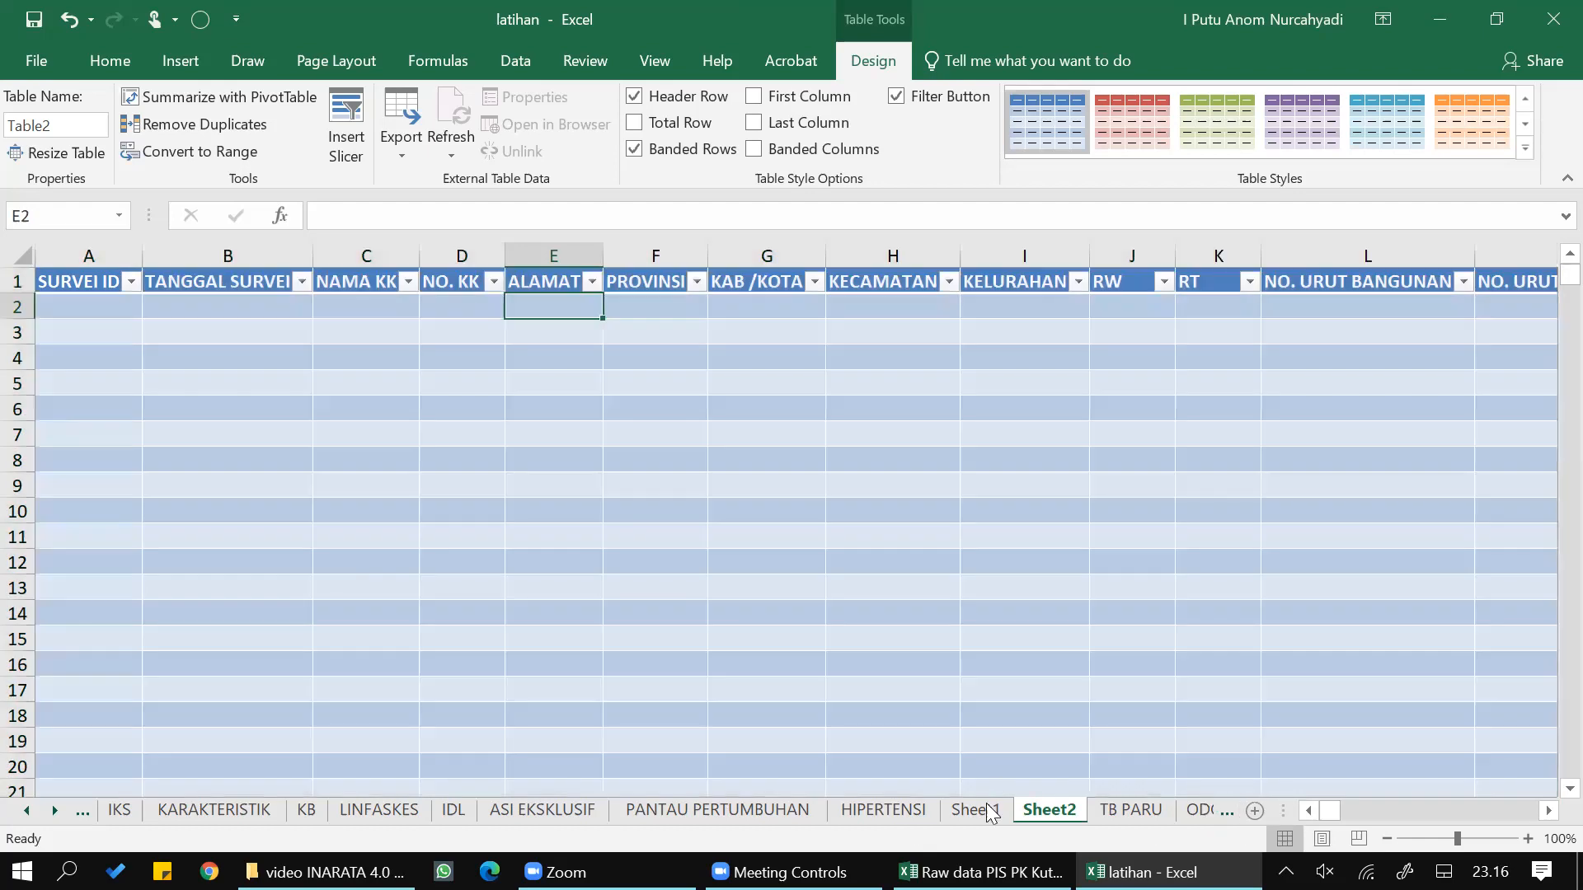
- Recheck the first extracted detail sheet and examine the HIPERTENSI report's medication counts and proportions per kelurahan
left_click(989, 812)
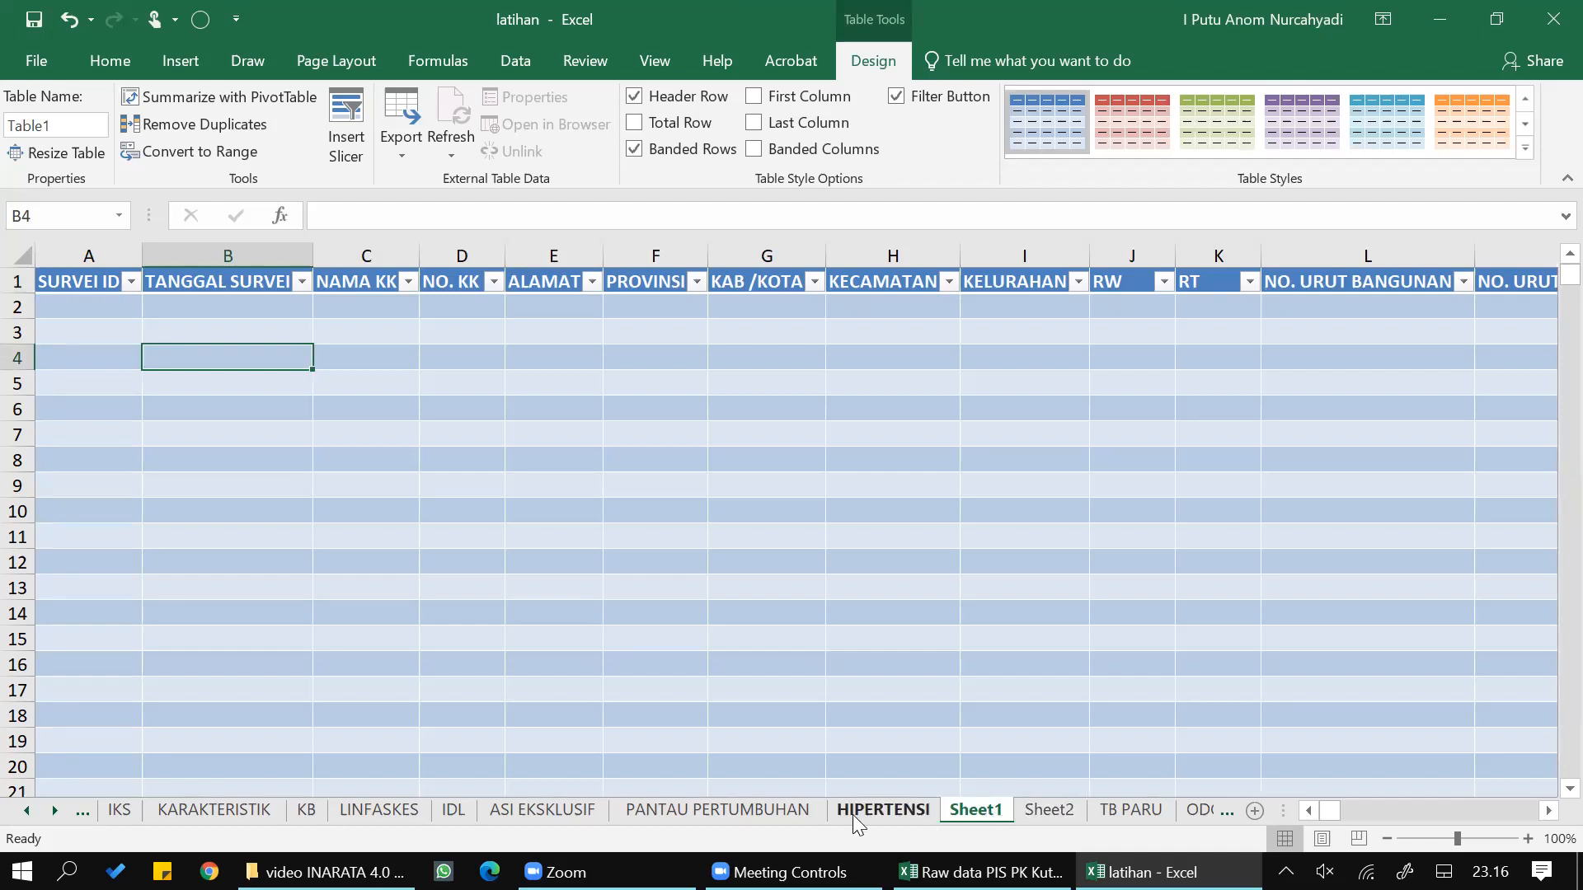
left_click(880, 812)
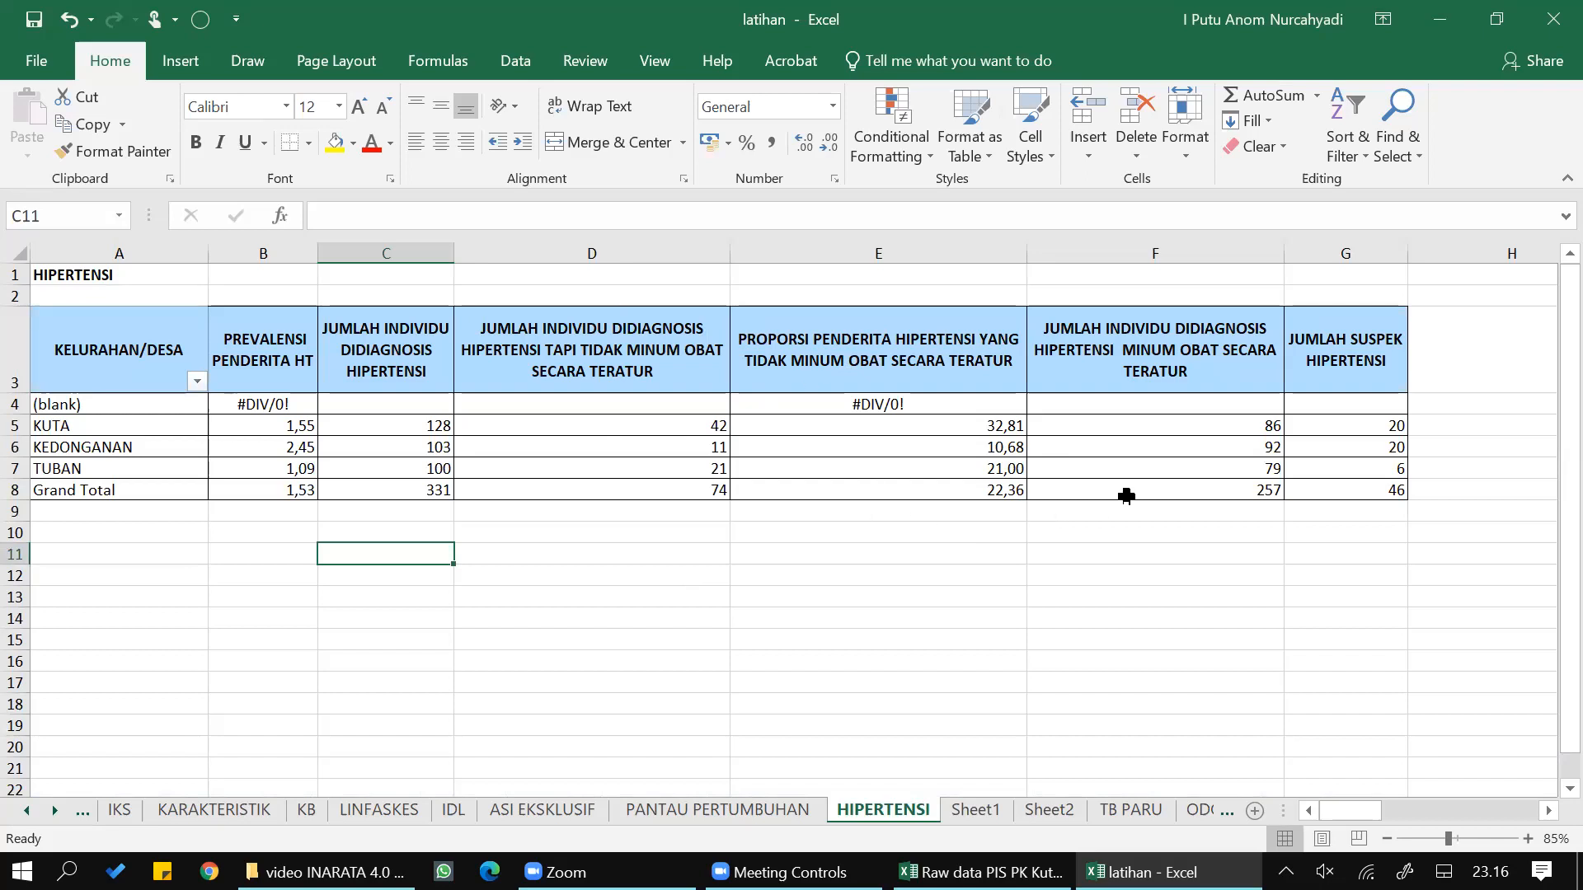
mouse_move(1098, 495)
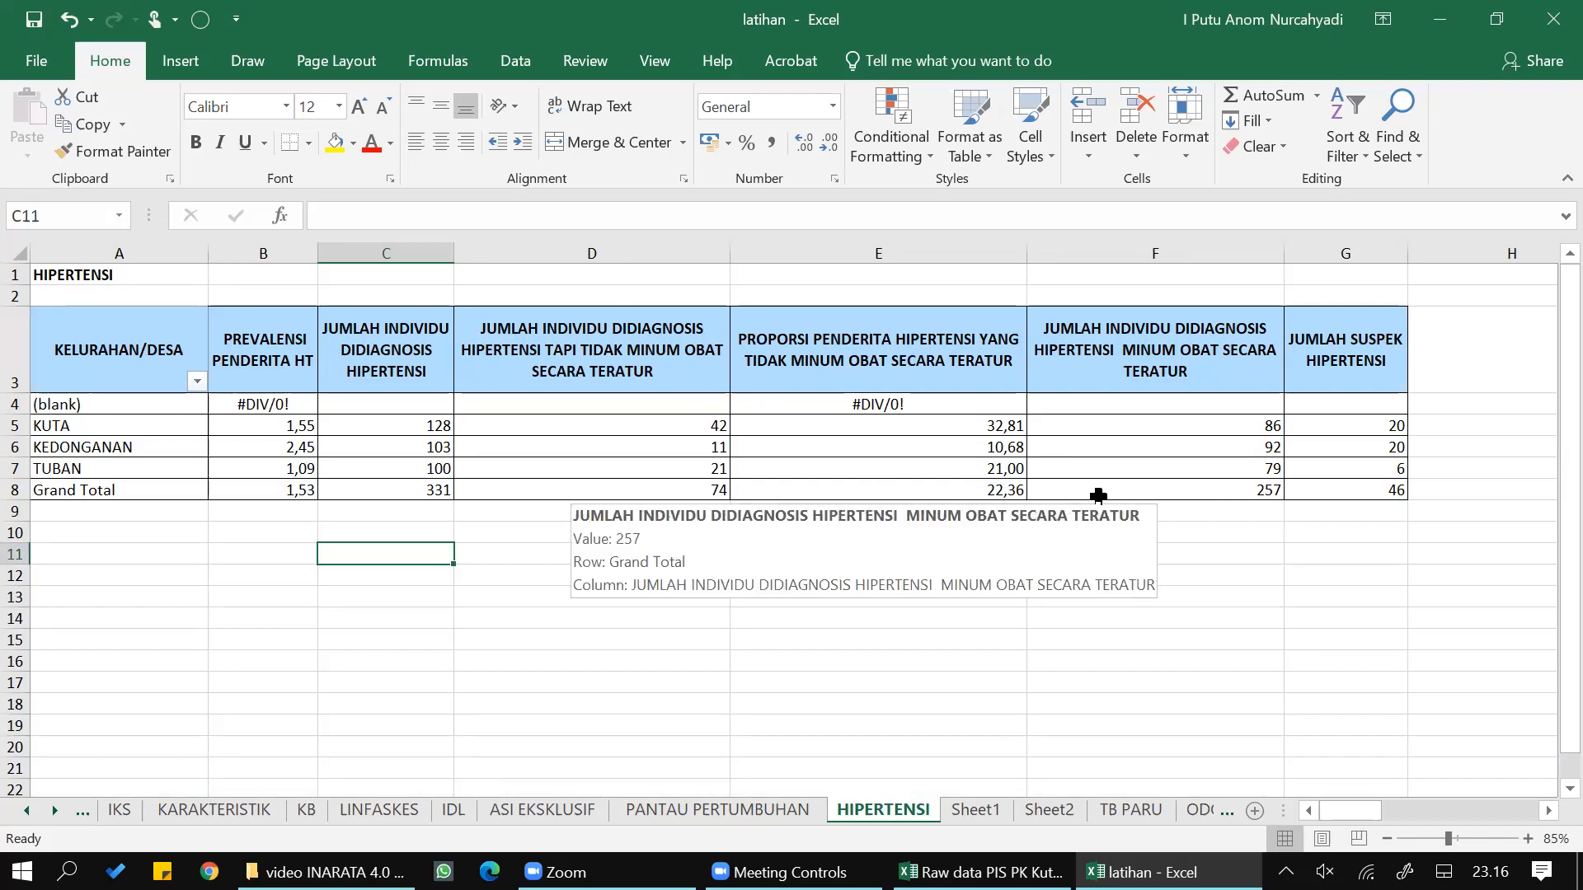
mouse_move(882, 428)
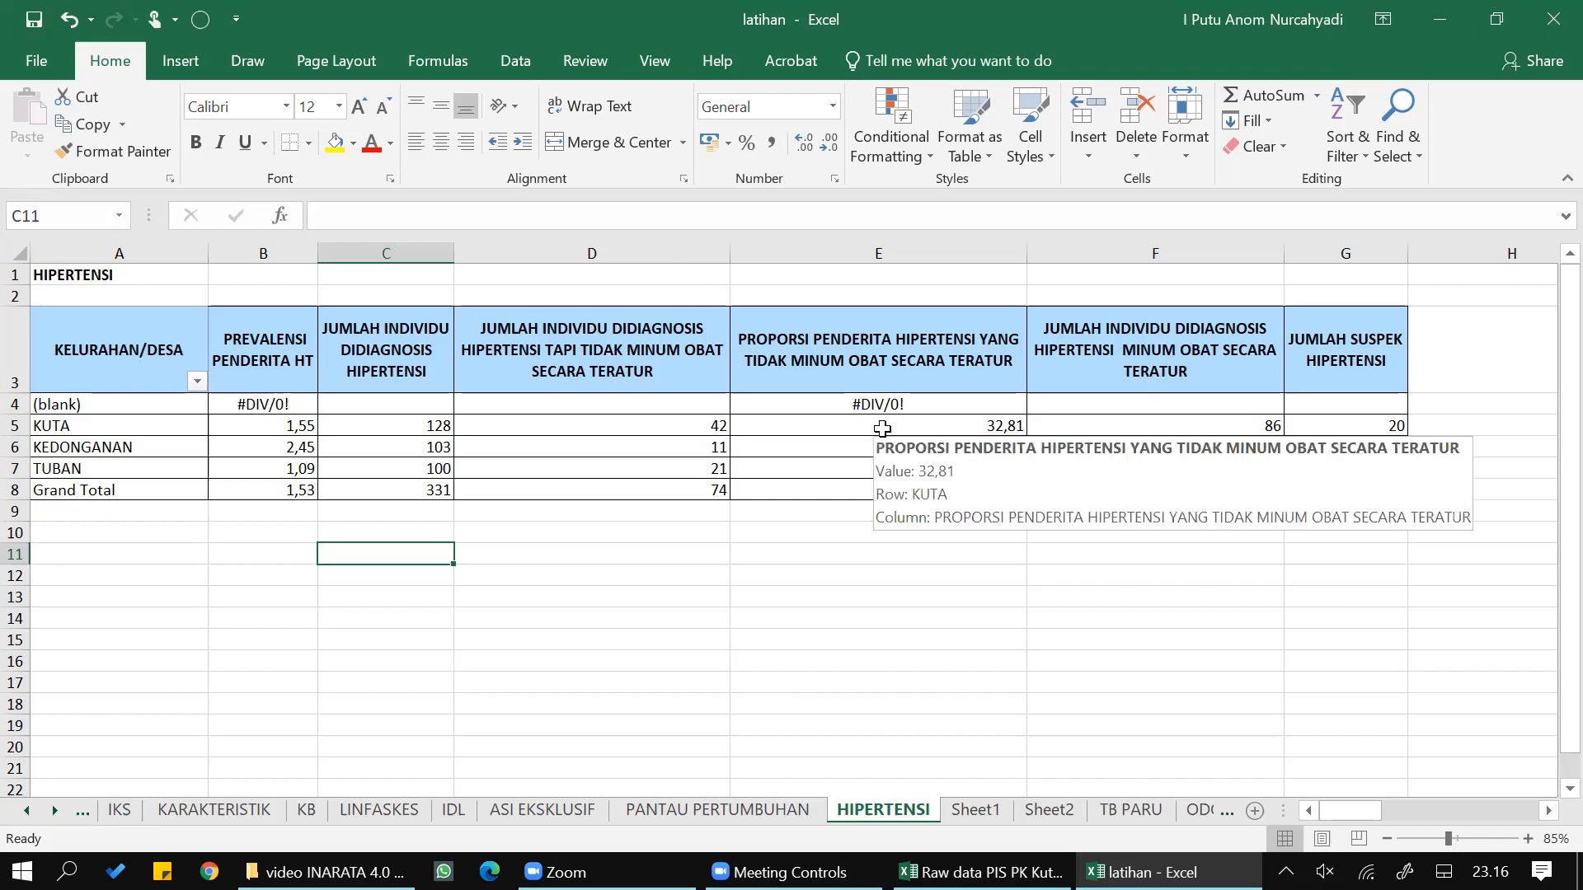